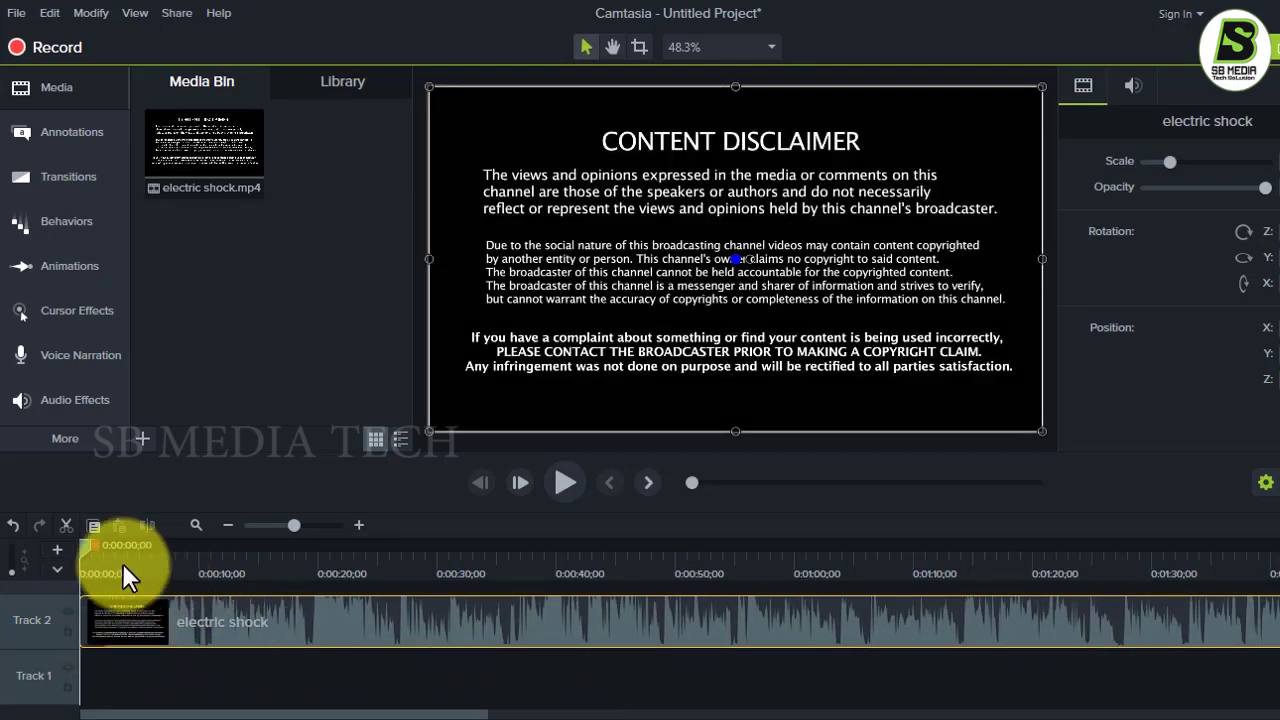
Step: Split the electric shock clip on Track 2 at 0:00:02;05
click(284, 622)
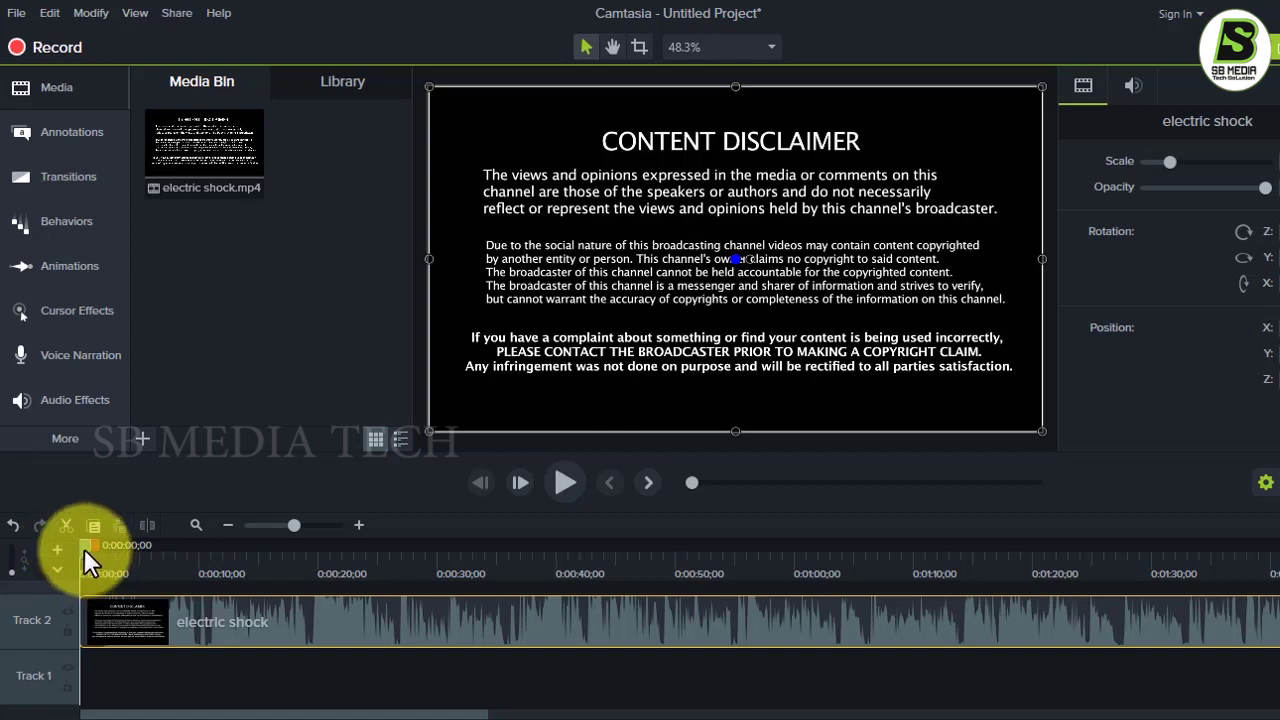
drag(89, 542, 103, 519)
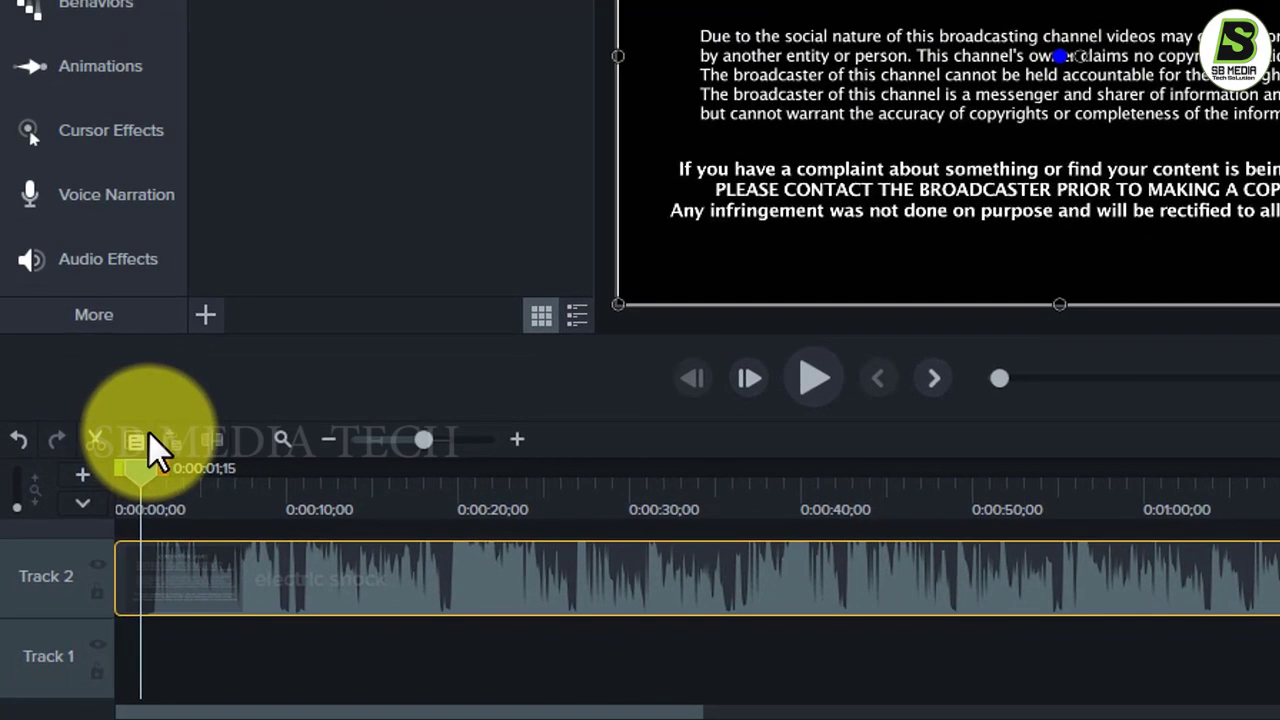
drag(148, 433, 158, 440)
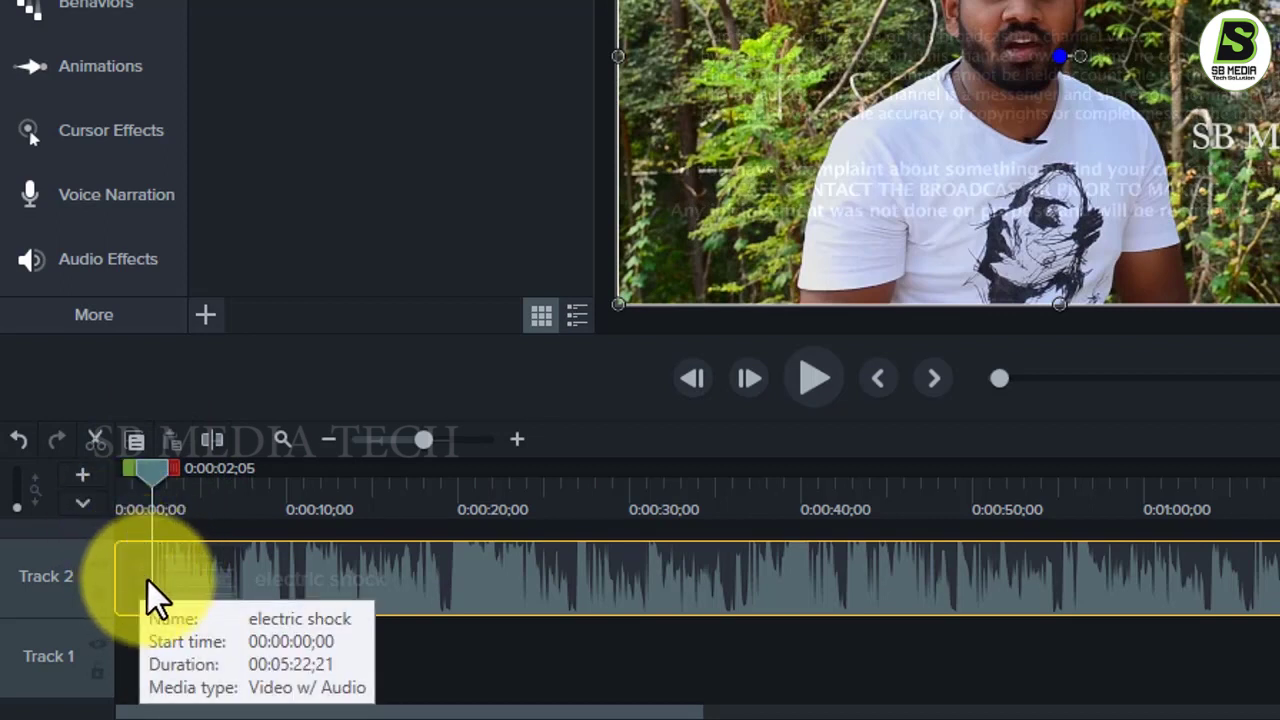
click(213, 447)
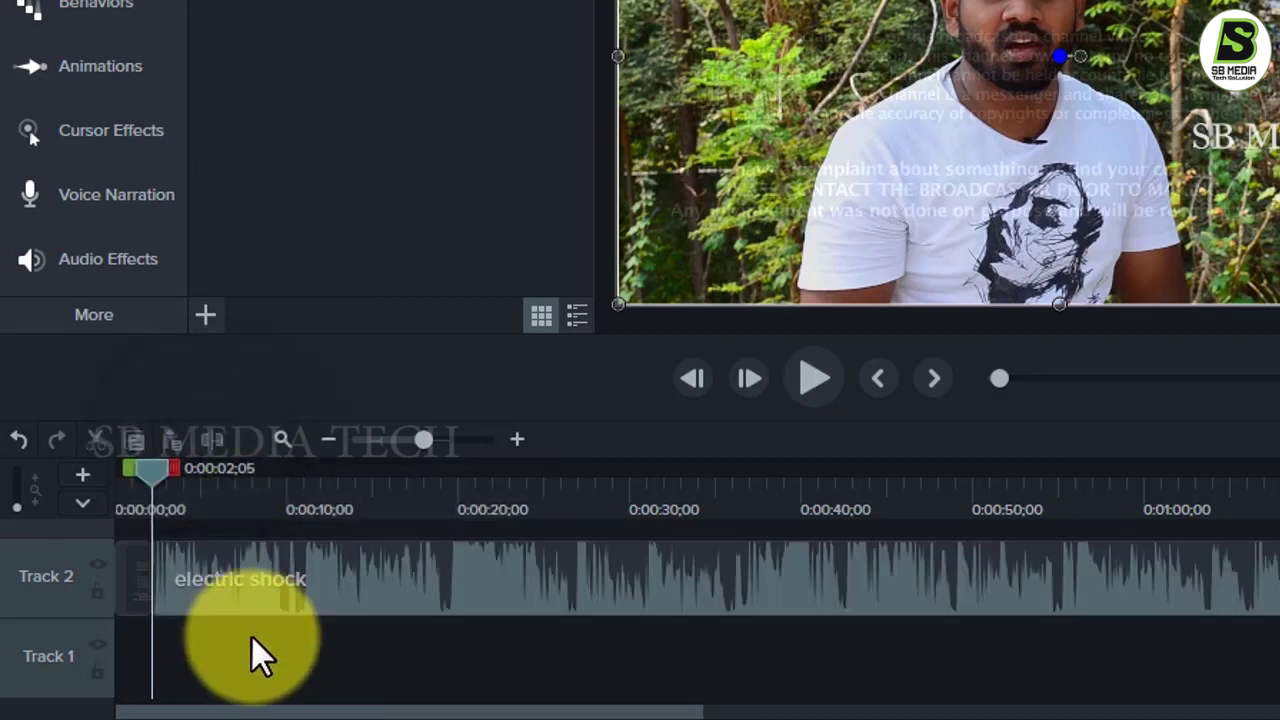
Step: Remove the short opening piece before the split and move the remaining clip to the start of the timeline
click(251, 602)
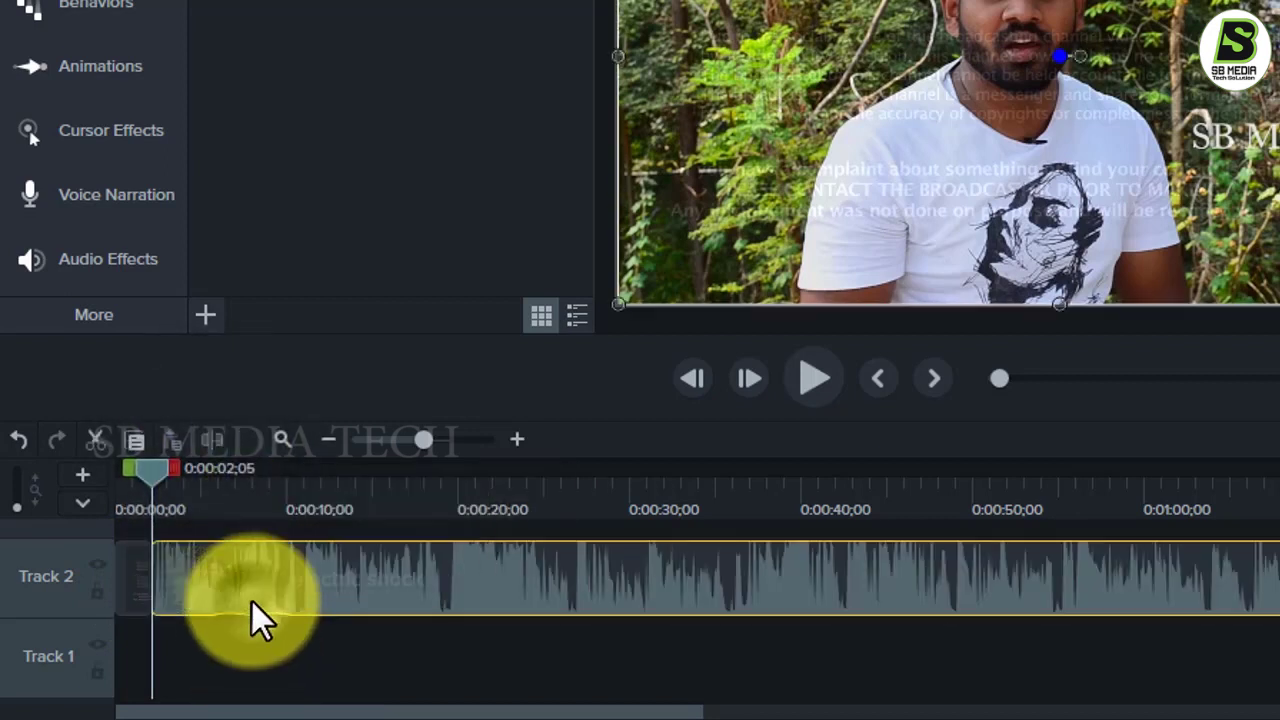
click(137, 579)
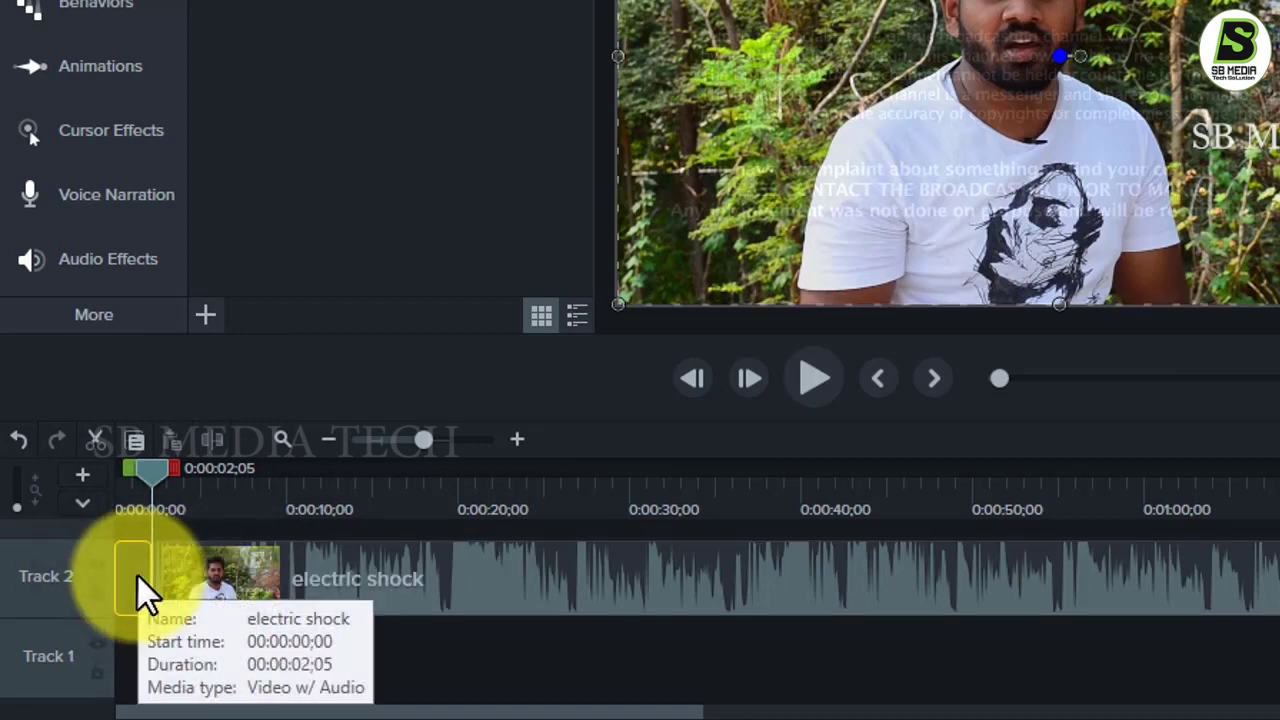
drag(153, 471, 146, 577)
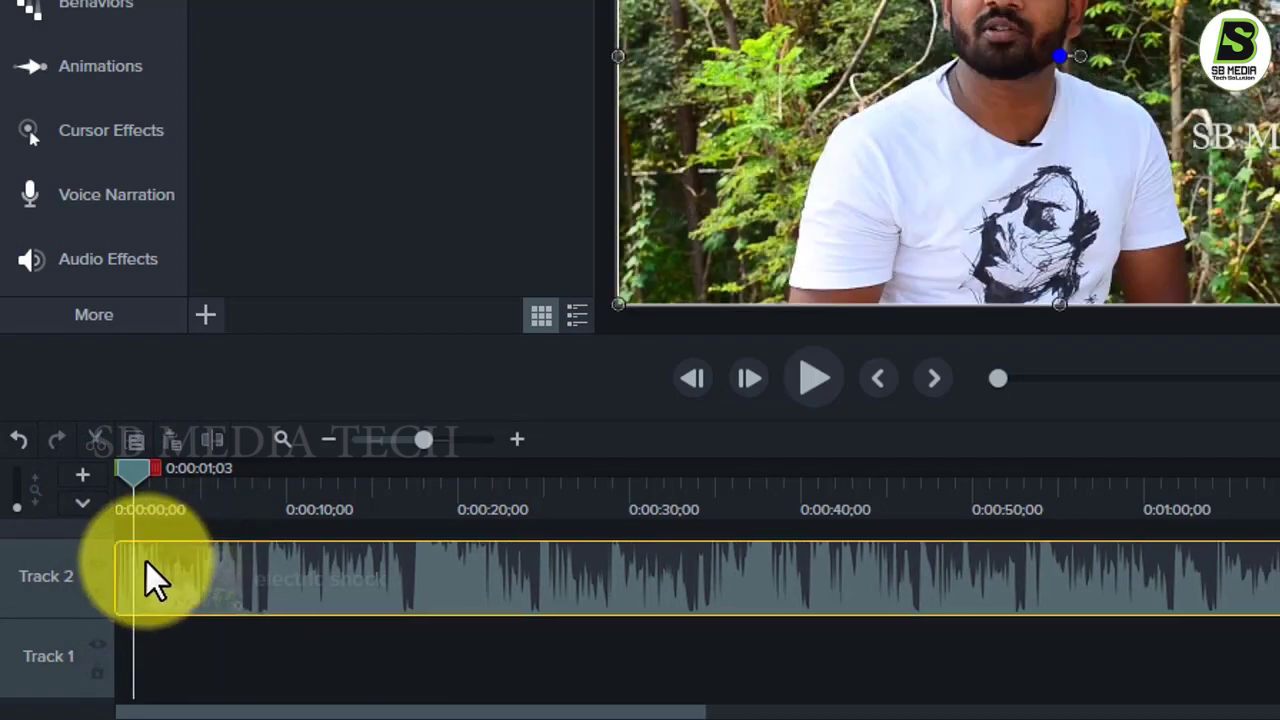
Step: Split the electric shock clip on Track 2 at 0:00:17;05
drag(146, 486, 423, 543)
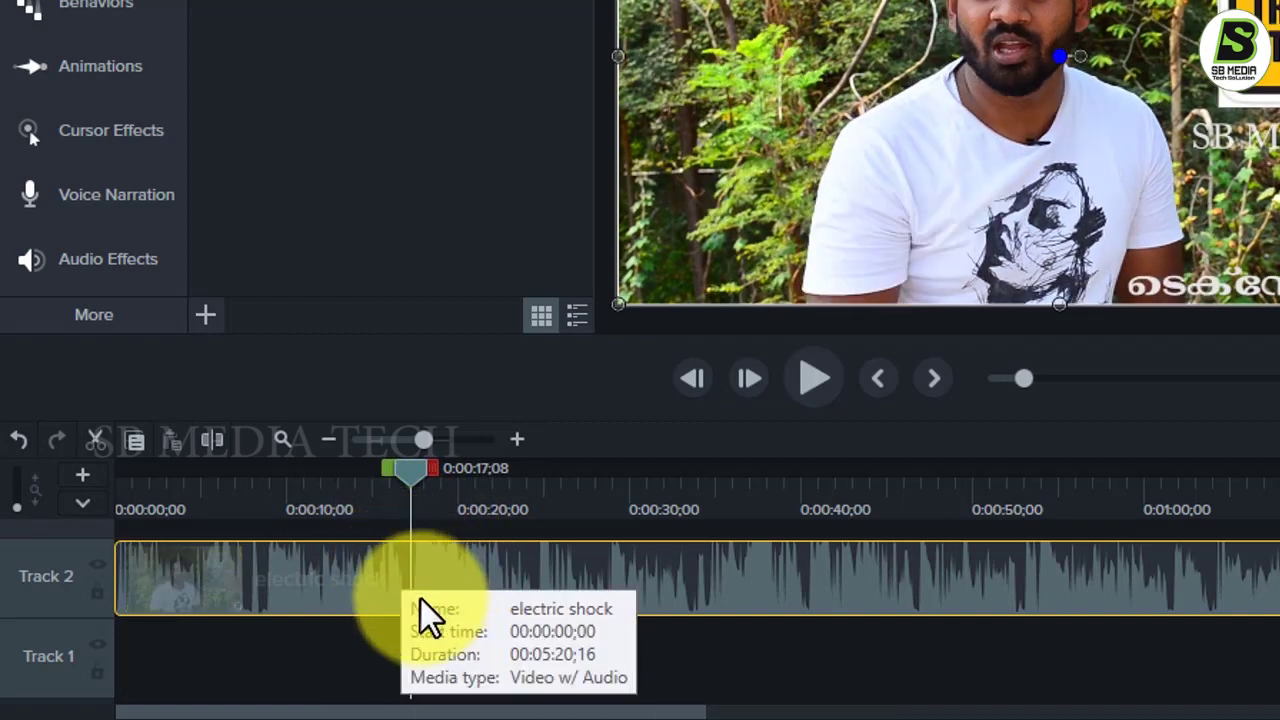
mouse_move(408, 462)
mouse_down()
mouse_move(425, 465)
mouse_move(411, 469)
mouse_up()
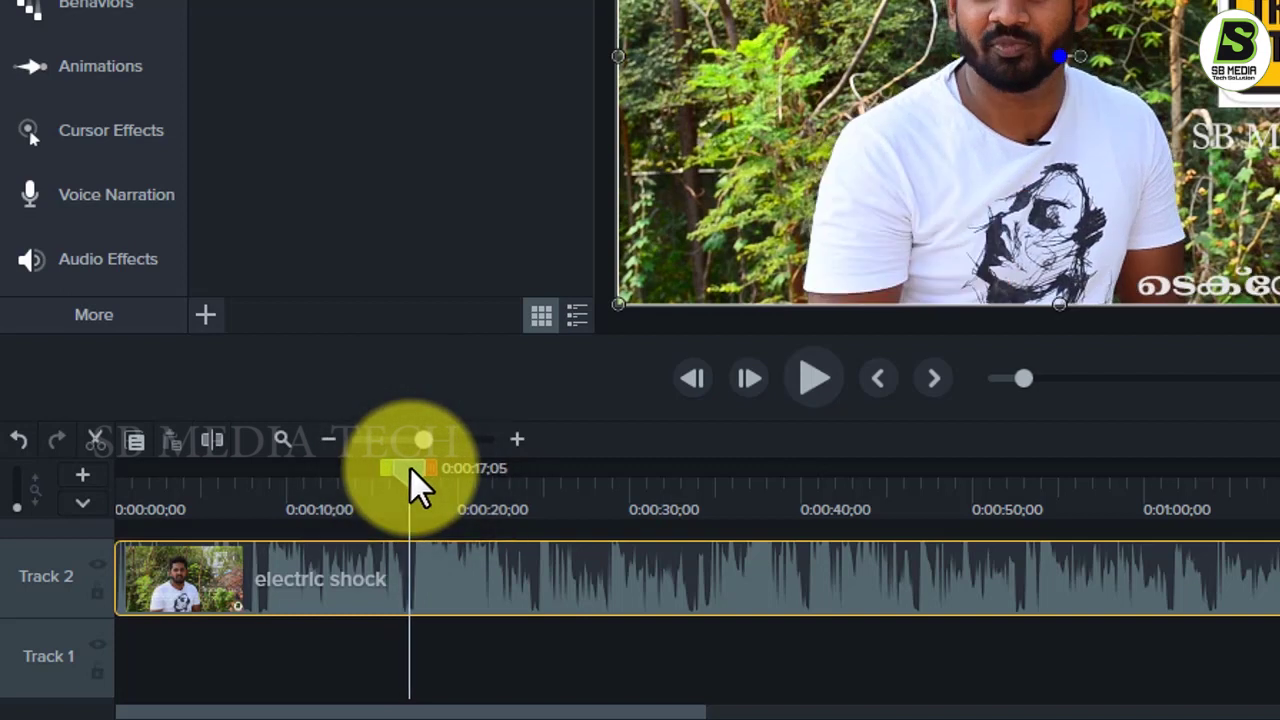
click(216, 442)
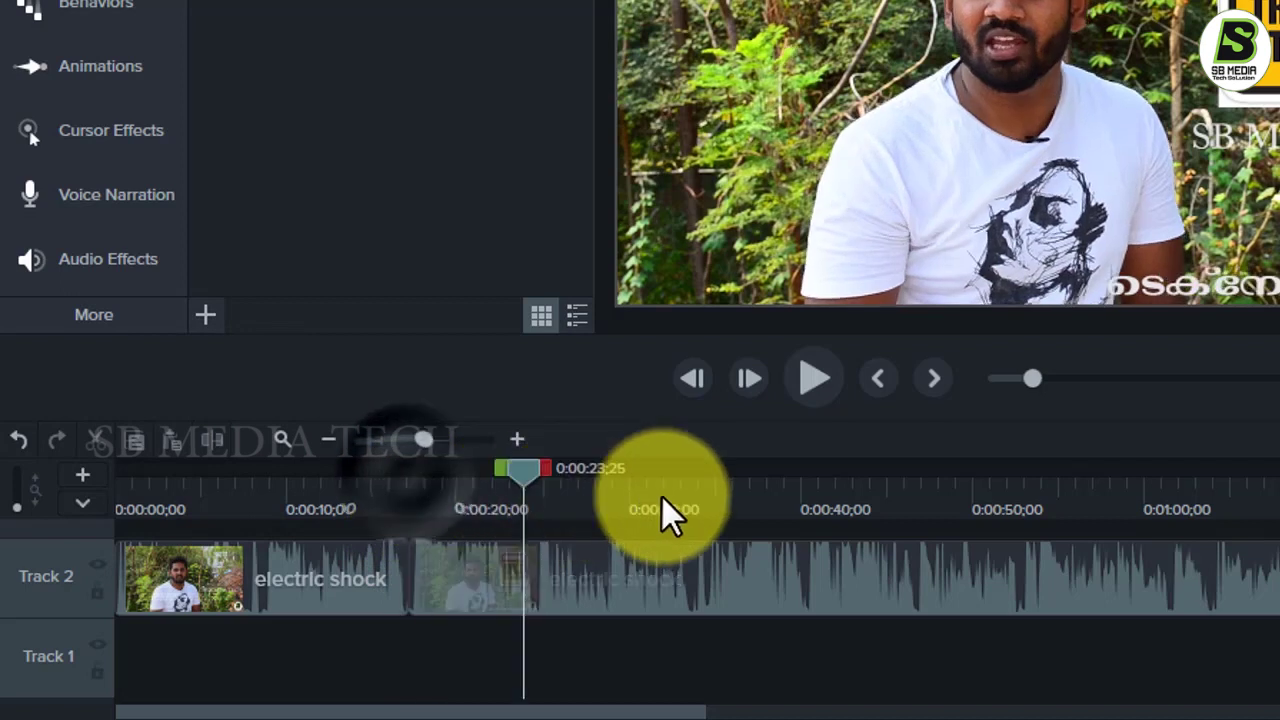
Step: Split the second clip at 0:00:34;10 and delete the middle piece between the two splits
click(700, 500)
click(698, 592)
click(214, 441)
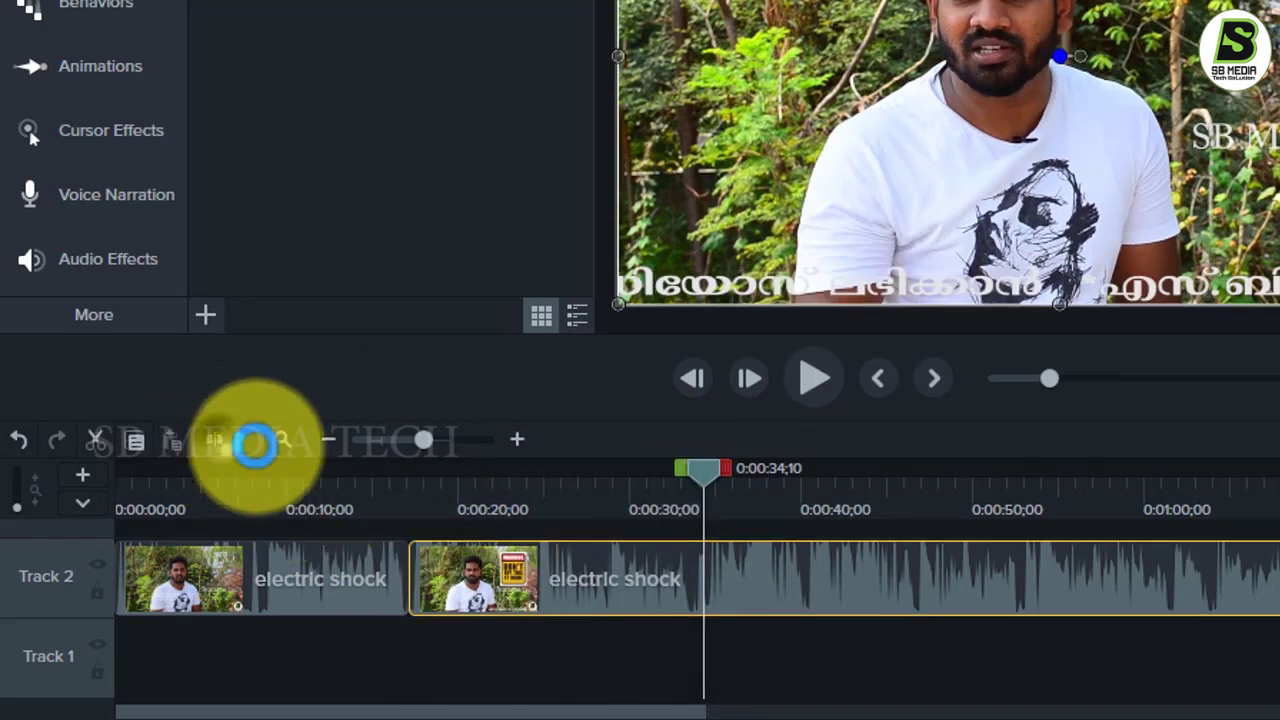
drag(578, 588, 536, 577)
key(Delete)
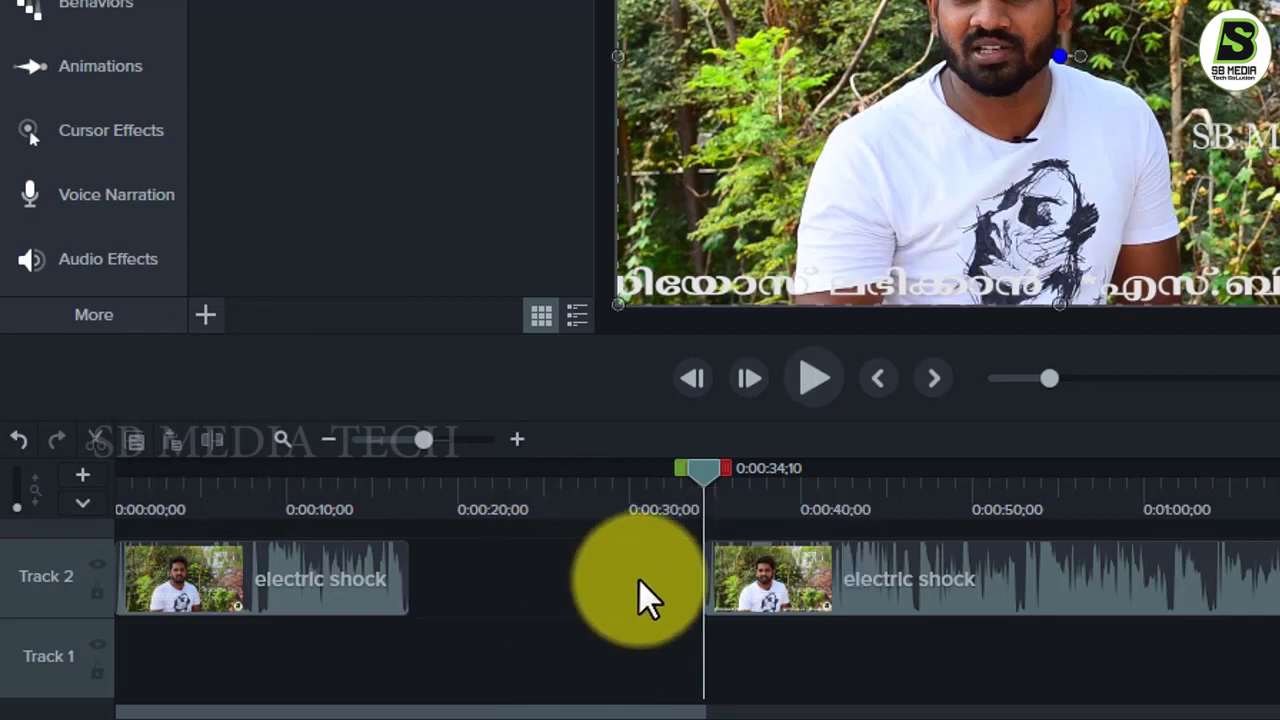
Step: Undo the deletion of the middle piece and the split at 0:00:34;10
key(ctrl+z)
key(ctrl+z)
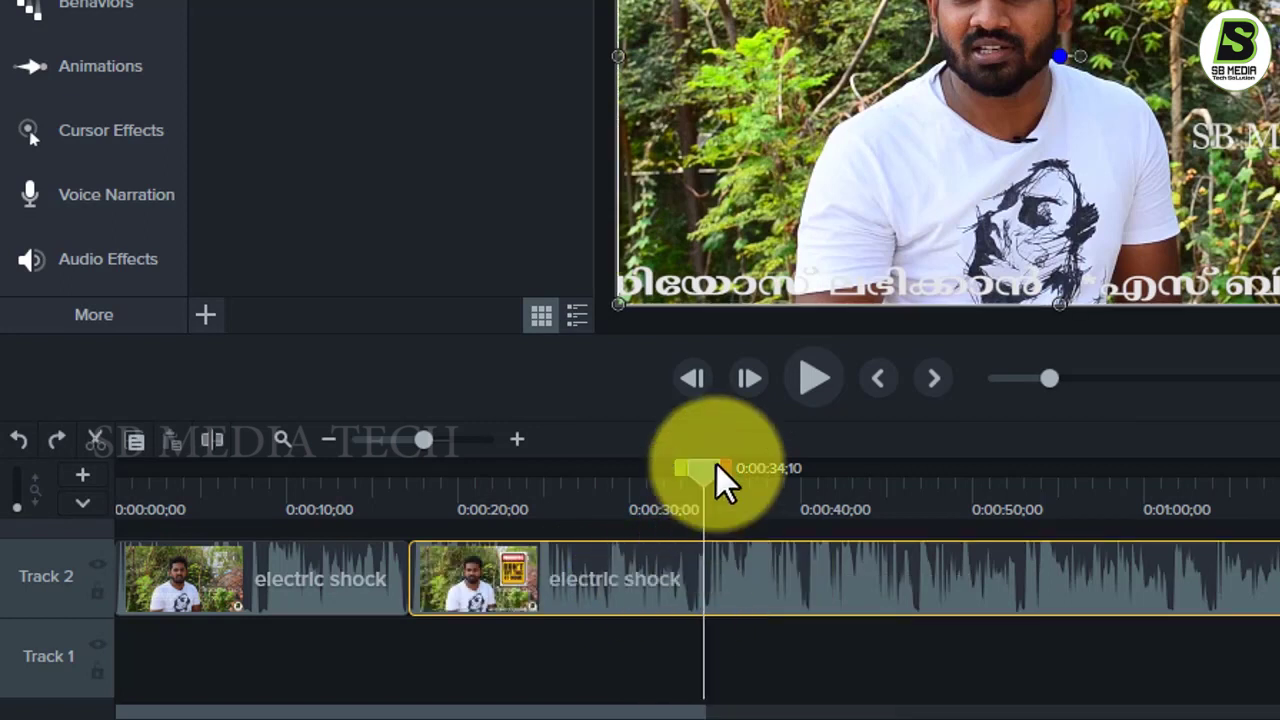
Step: Delete the timeline range from the split at 0:00:17;05 to 0:00:40;25 and move the following clip up against the first
drag(714, 472, 835, 486)
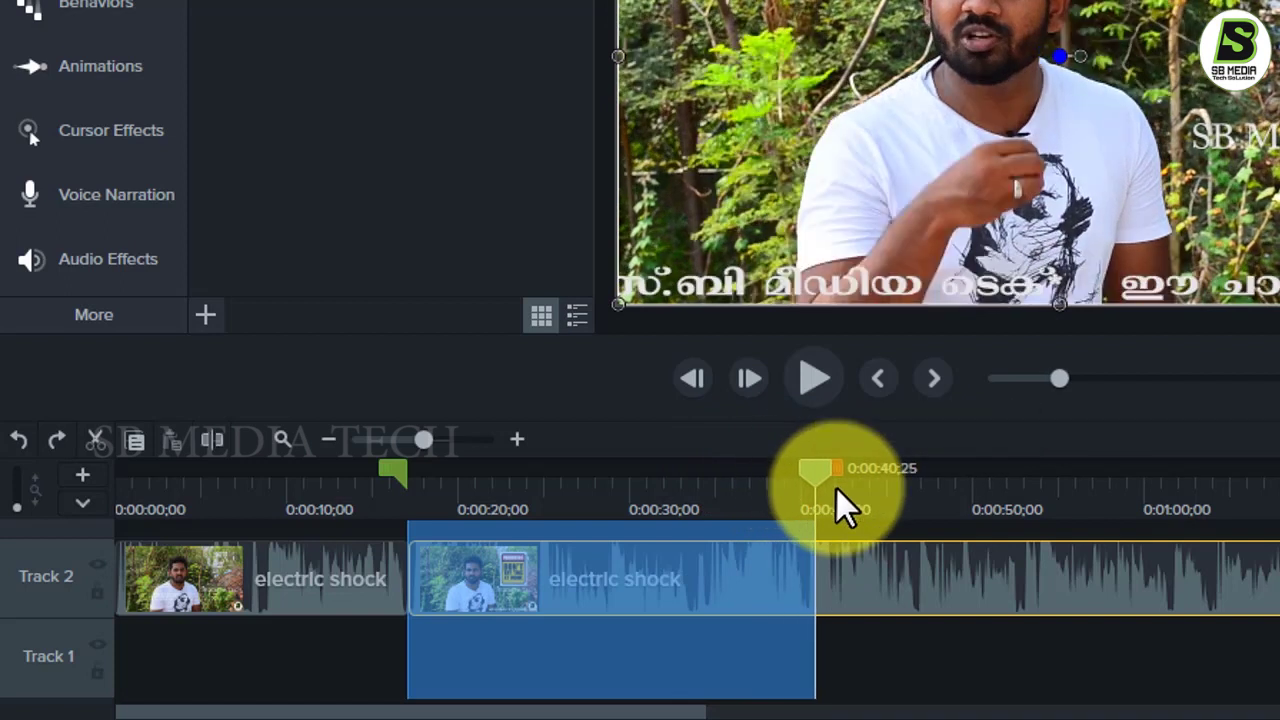
key(Delete)
drag(873, 602, 466, 581)
Step: Slide the second clip on Track 2 away from the first clip and back again
drag(376, 509, 400, 493)
drag(534, 577, 880, 567)
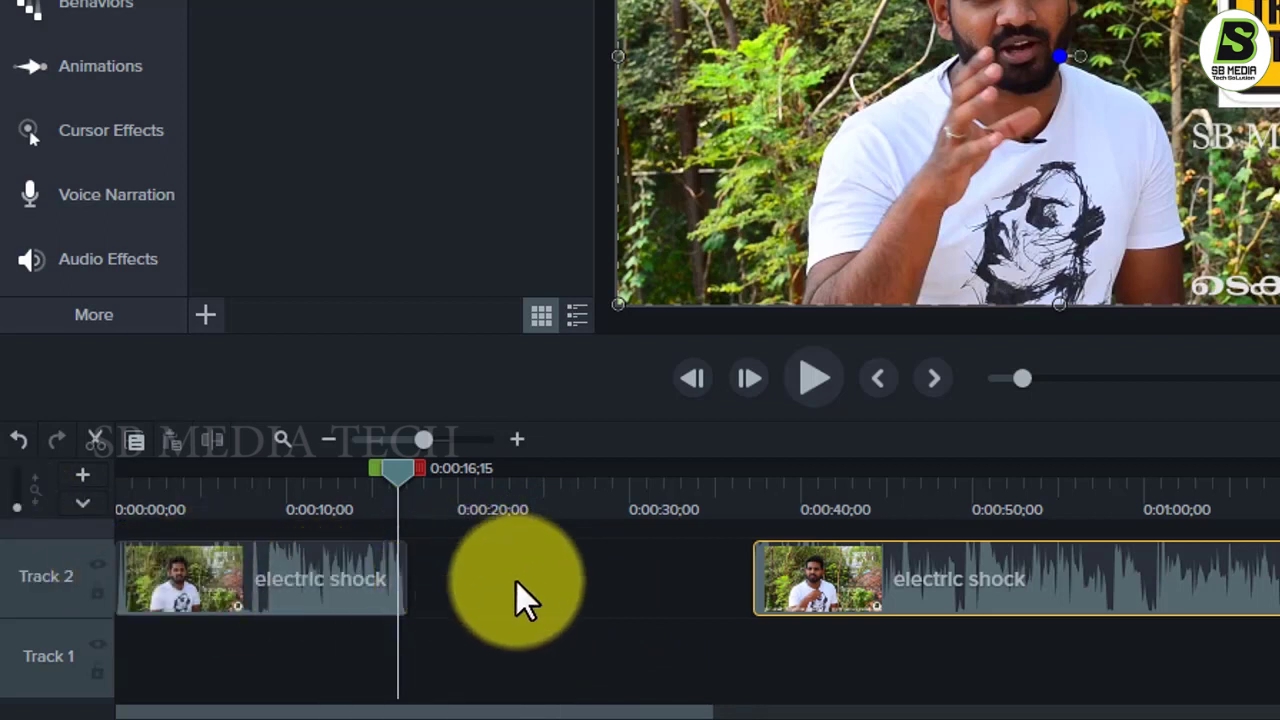
drag(834, 574, 537, 566)
Step: Remove the second clip and extend the end of the remaining clip to about 0:00:37;28
mouse_move(418, 470)
mouse_down()
mouse_move(337, 482)
mouse_move(400, 480)
mouse_up()
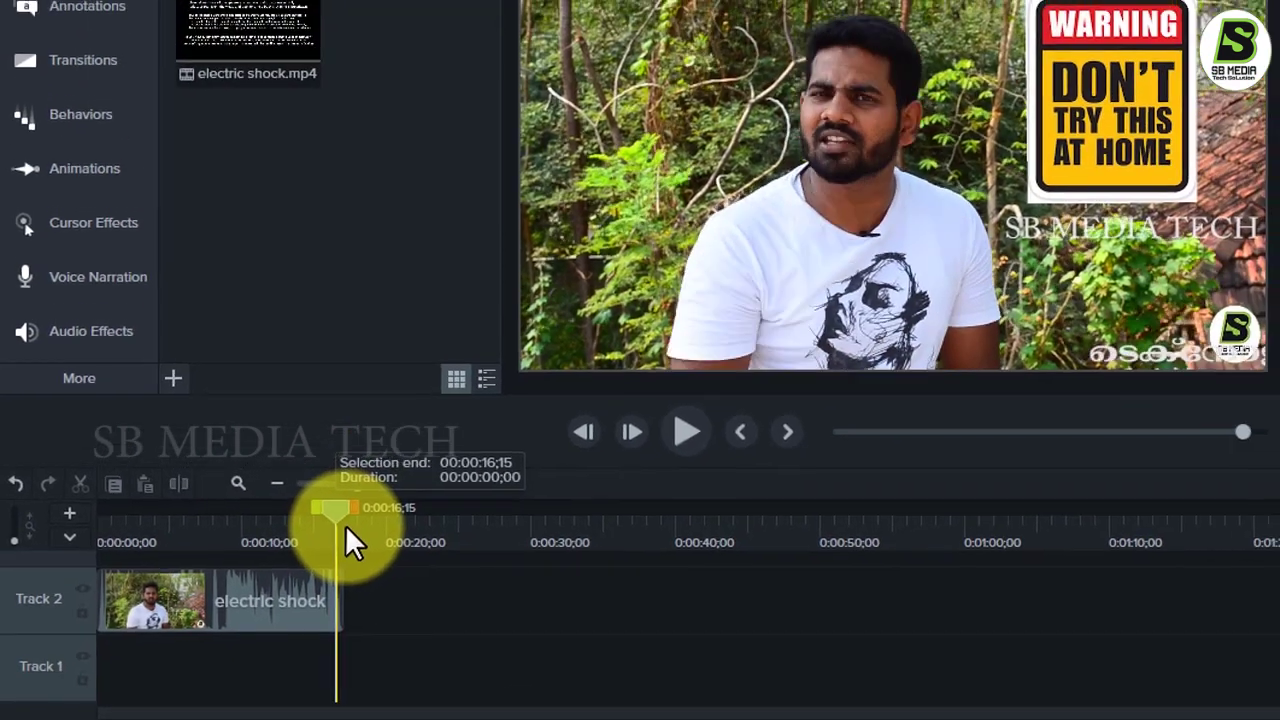
drag(329, 517, 280, 512)
drag(333, 606, 626, 583)
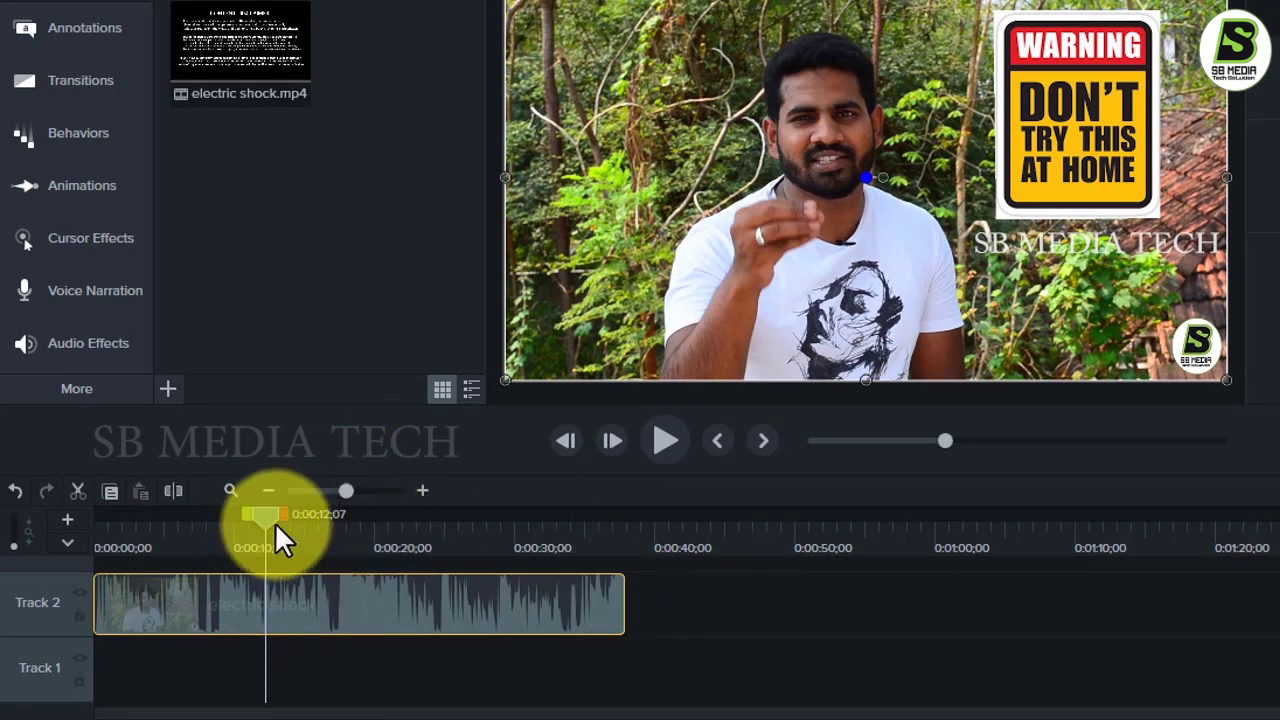
Step: Separate the audio and video of the electric shock clip onto their own tracks
drag(245, 518, 330, 512)
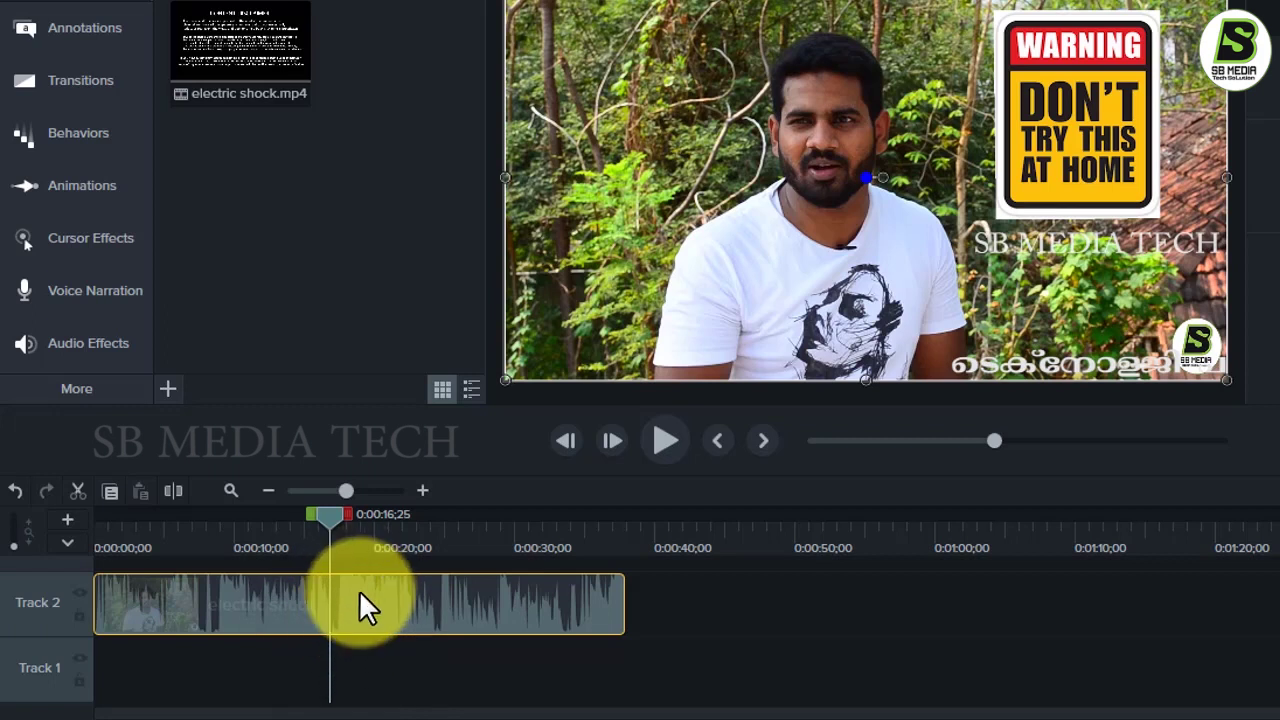
right_click(362, 604)
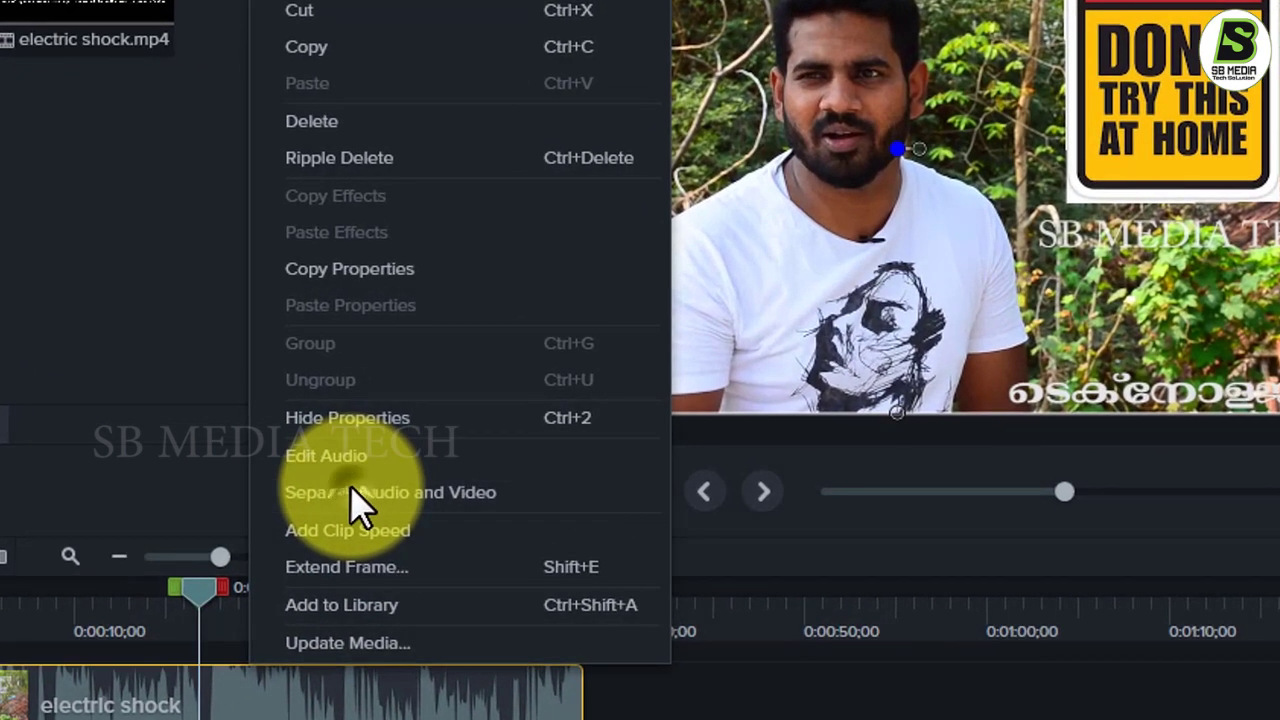
click(350, 492)
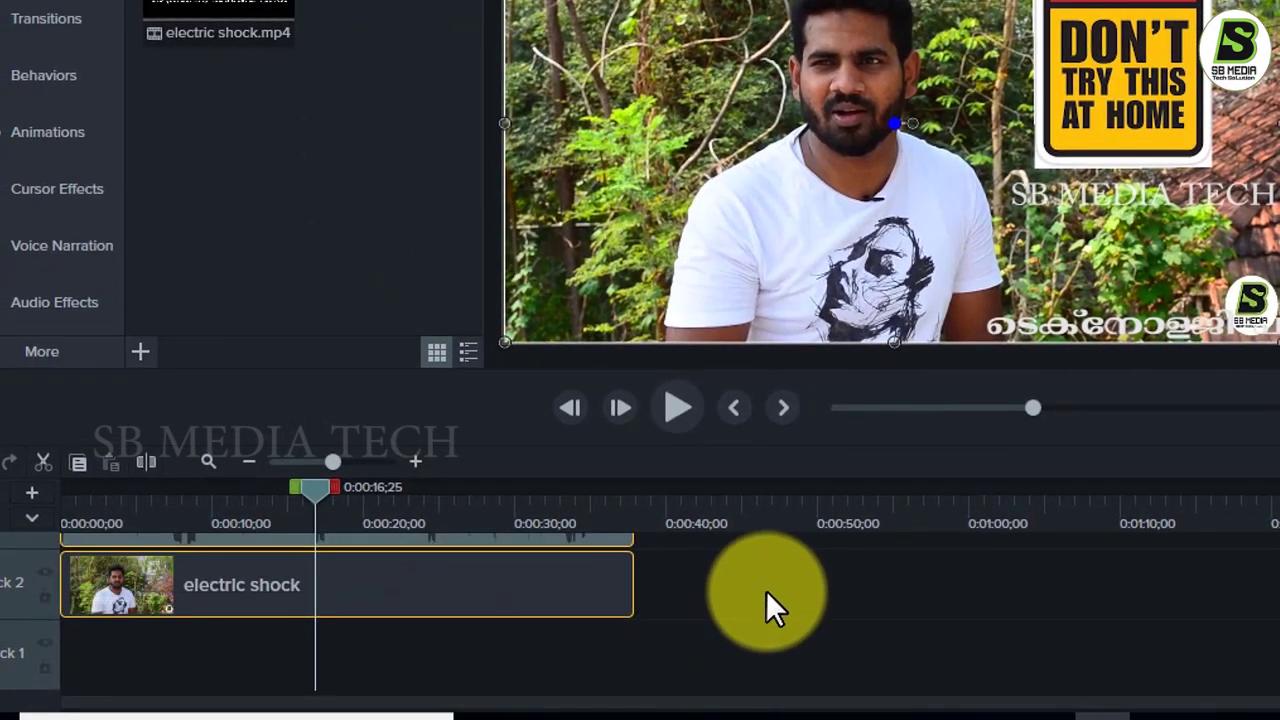
scroll(766, 590, up, 1)
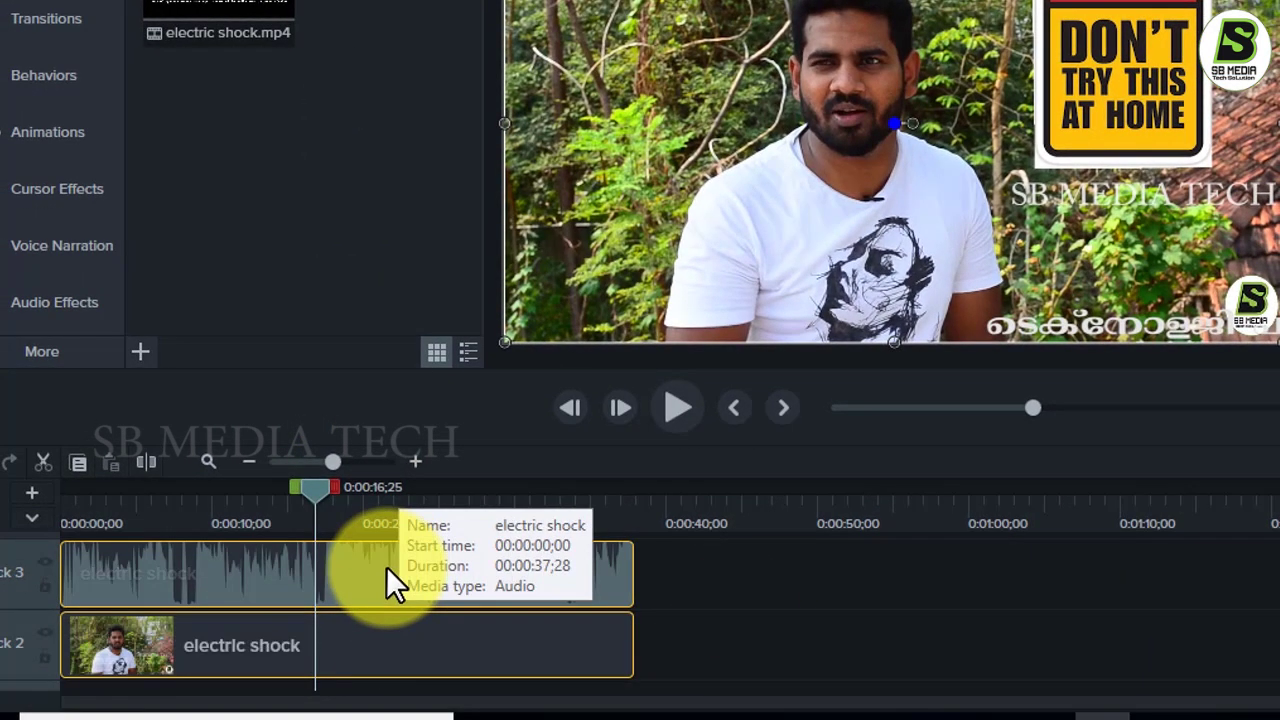
Step: Delete the separated audio clip from Track 3, and undo the deletion
click(108, 560)
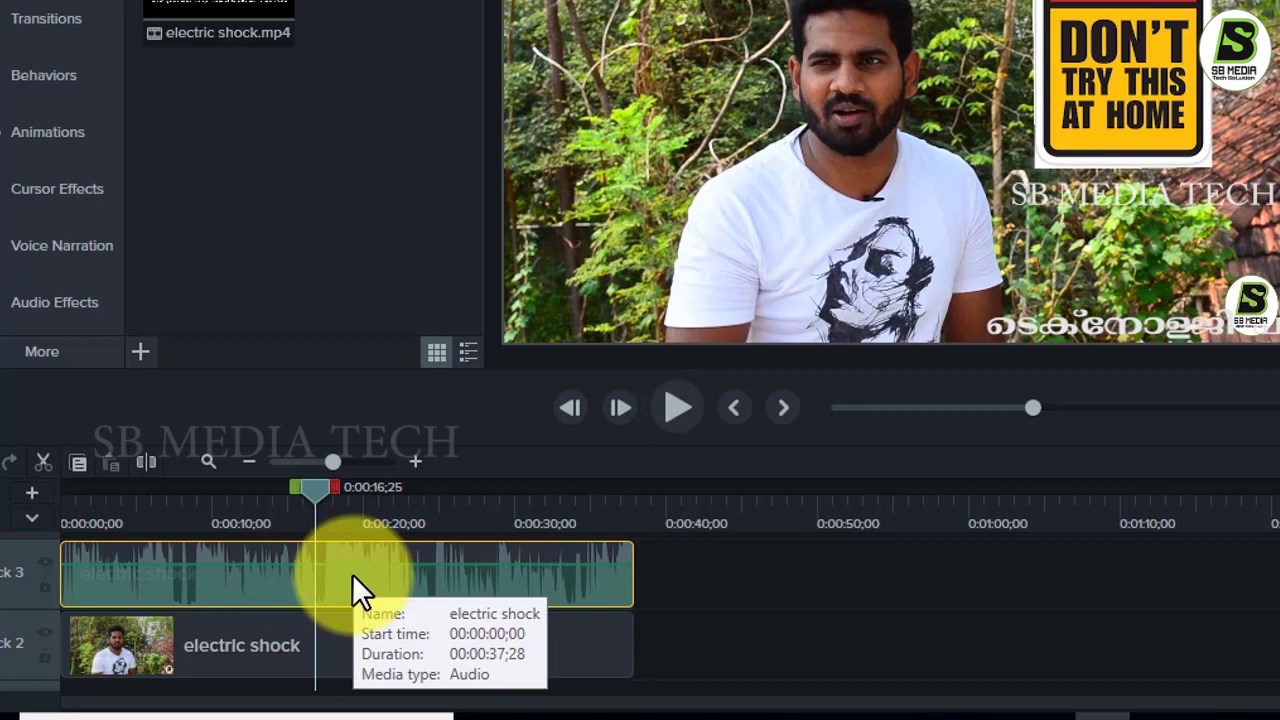
key(Delete)
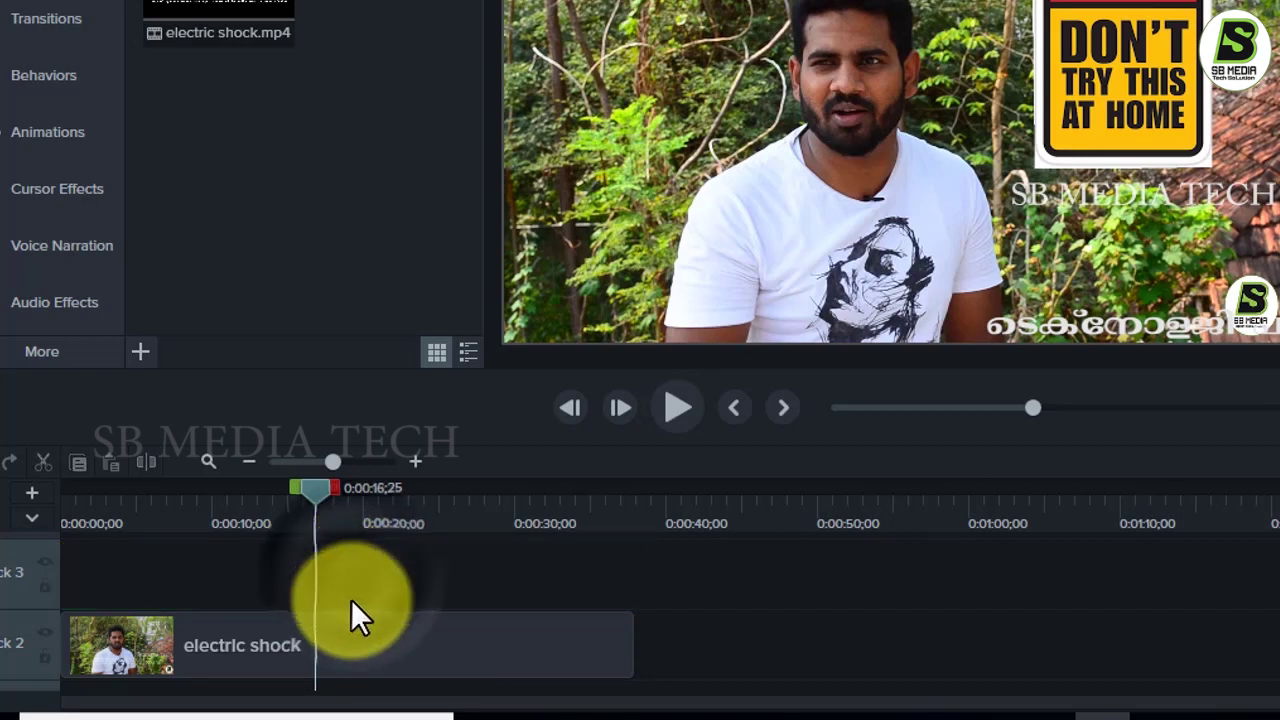
scroll(635, 575, down, 2)
scroll(635, 575, up, 2)
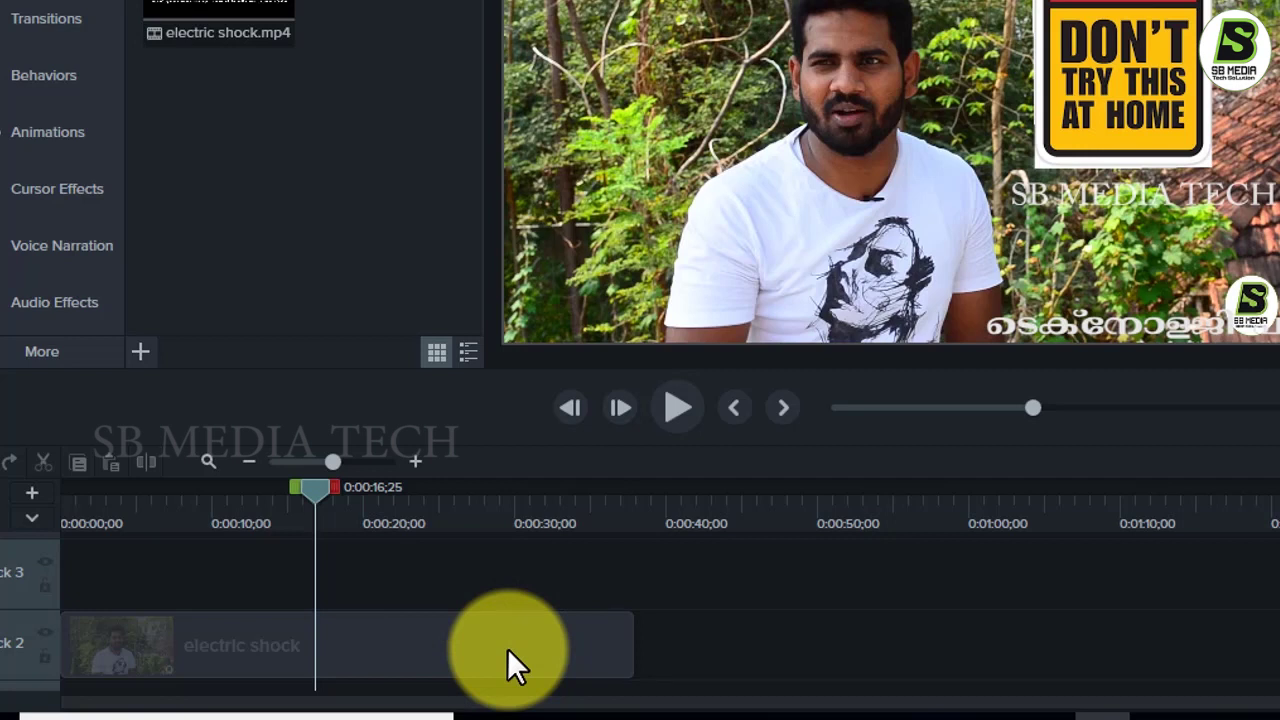
key(ctrl+z)
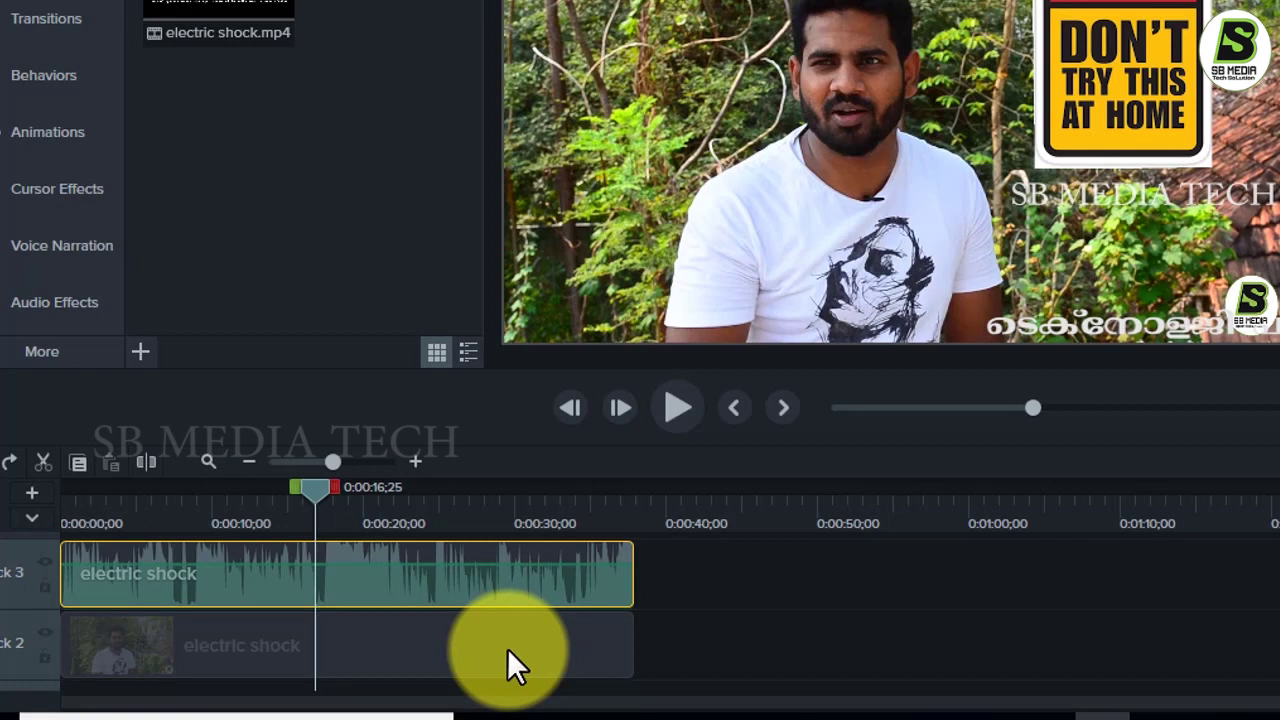
Step: Split the audio clip on Track 3 at 0:00:16;25, and undo the split
click(312, 578)
click(151, 453)
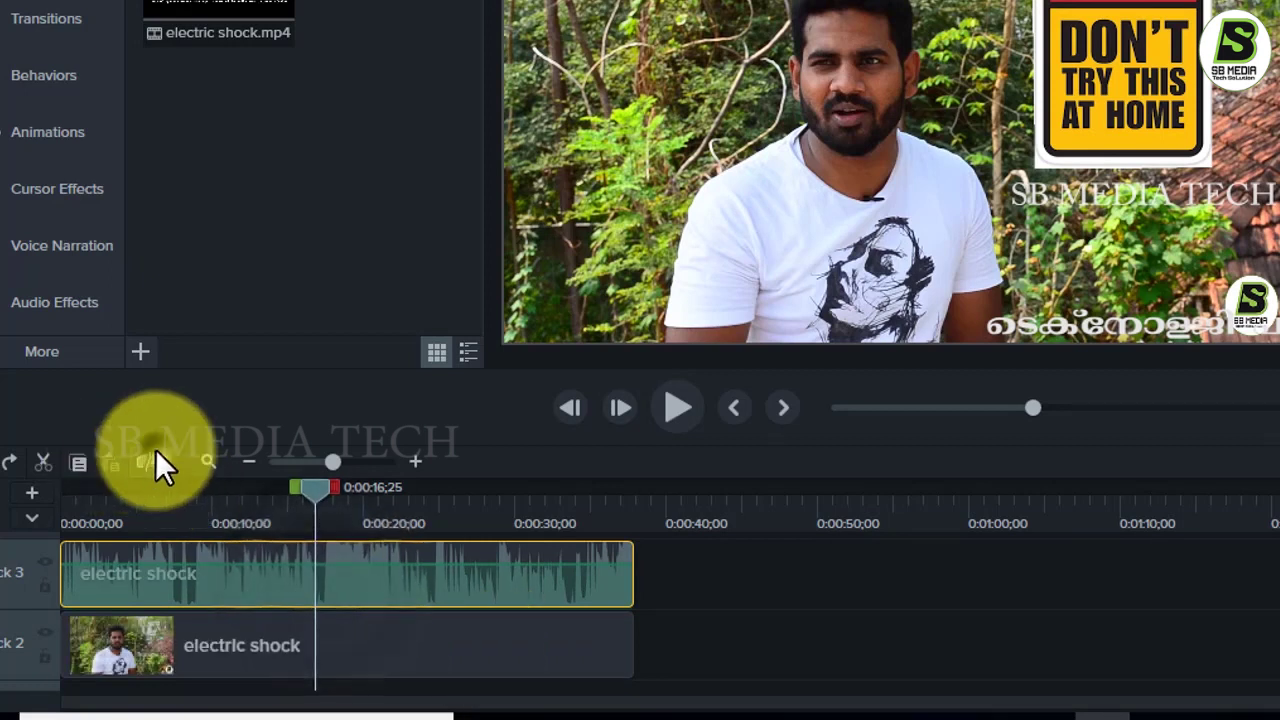
mouse_move(363, 586)
mouse_down()
mouse_move(460, 576)
mouse_move(367, 578)
mouse_up()
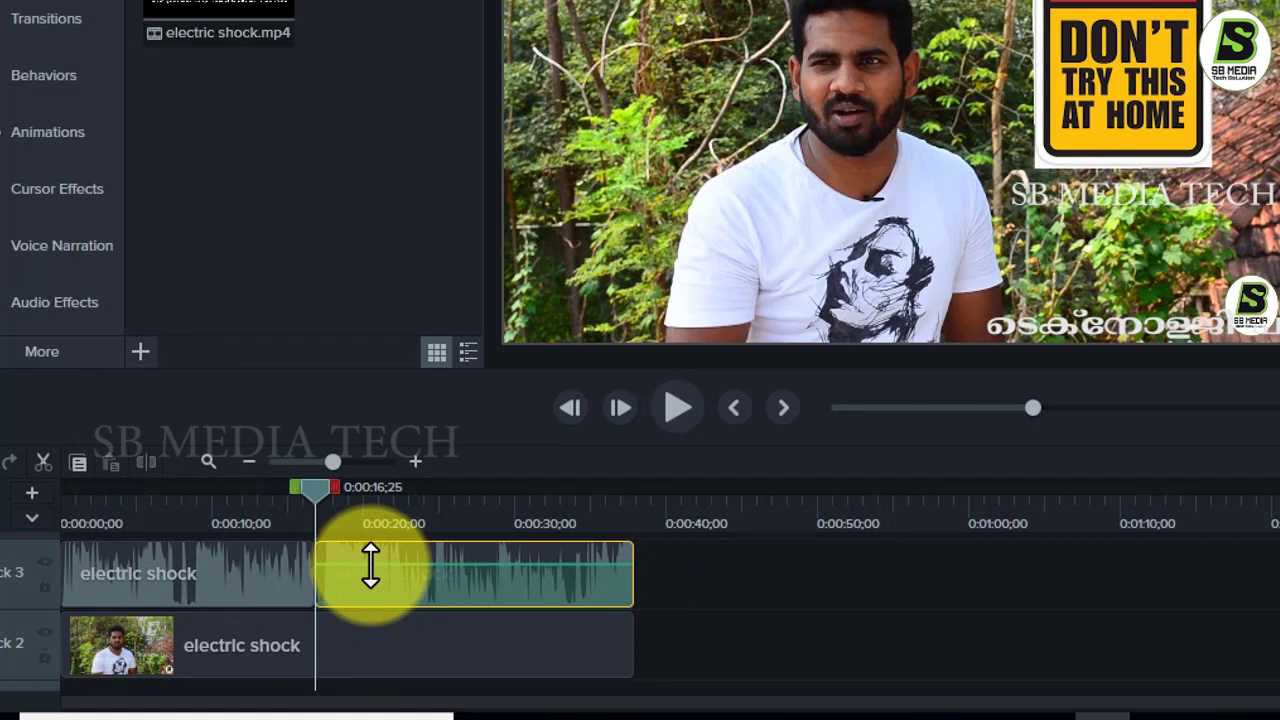
key(ctrl+z)
Step: Delete the video clip from Track 2 and check the audio left on Track 3 around 0:00:25;07
drag(308, 513, 382, 488)
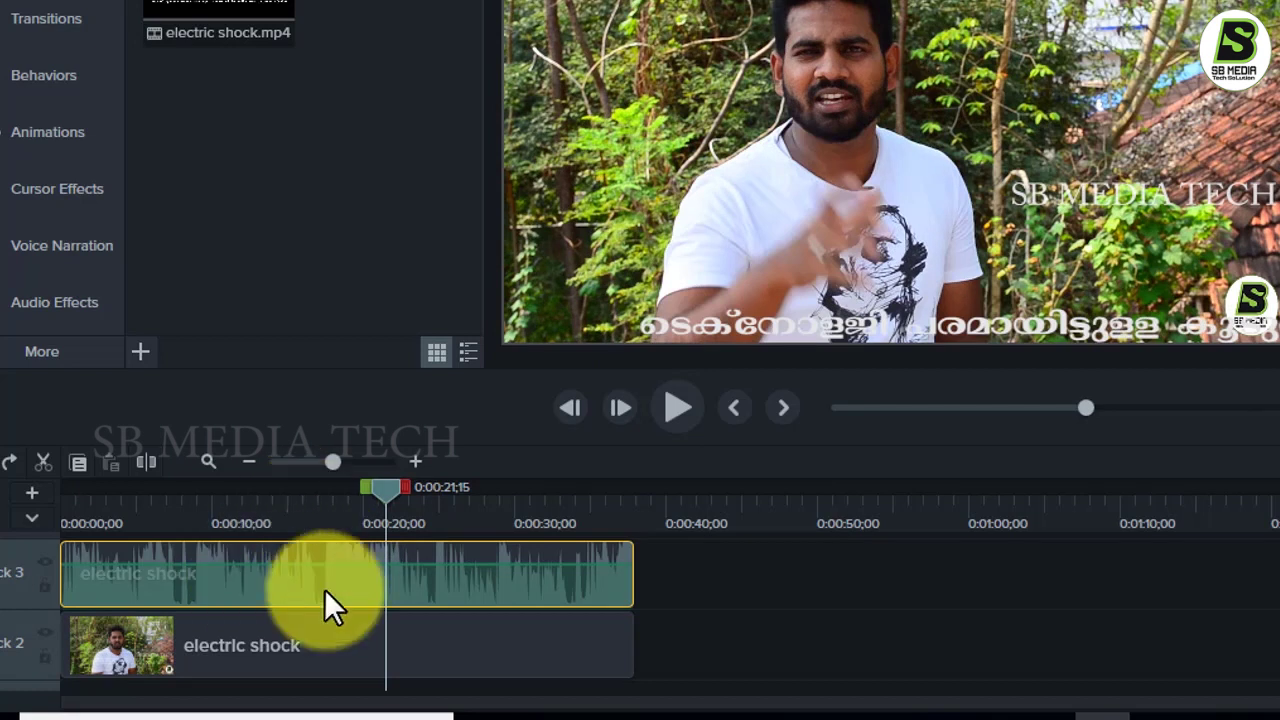
click(228, 621)
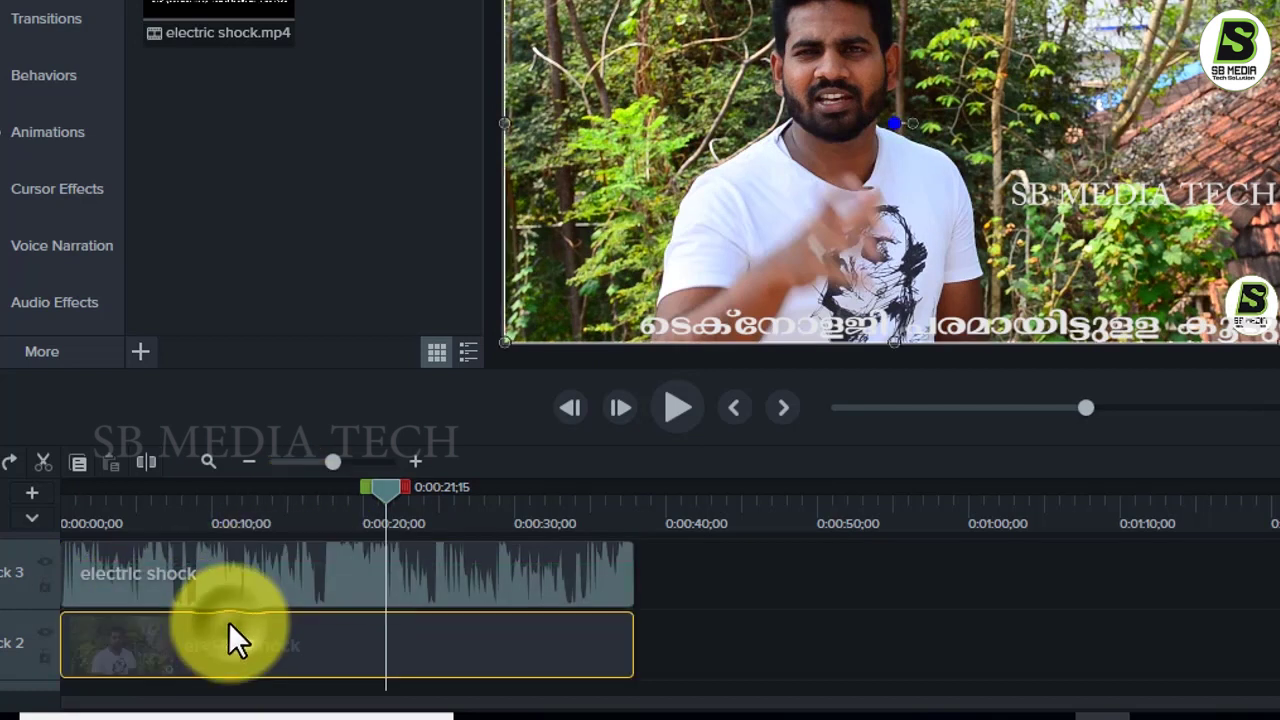
key(Delete)
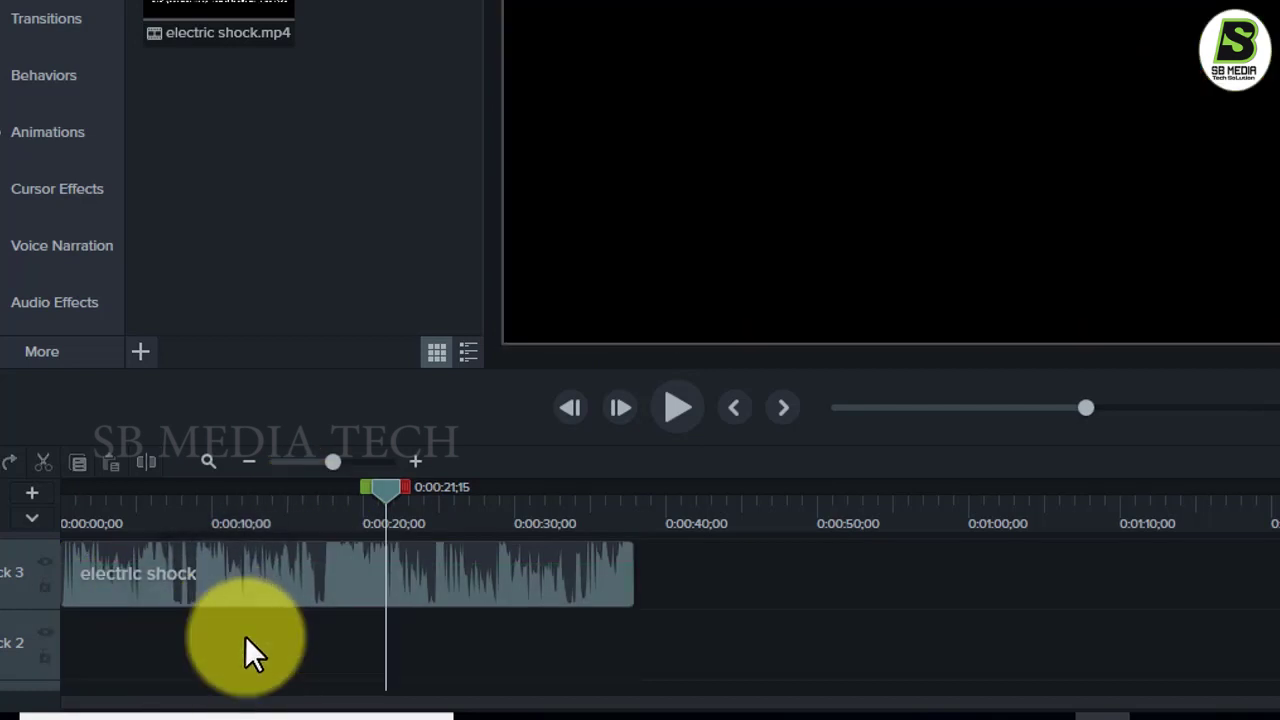
drag(385, 487, 442, 526)
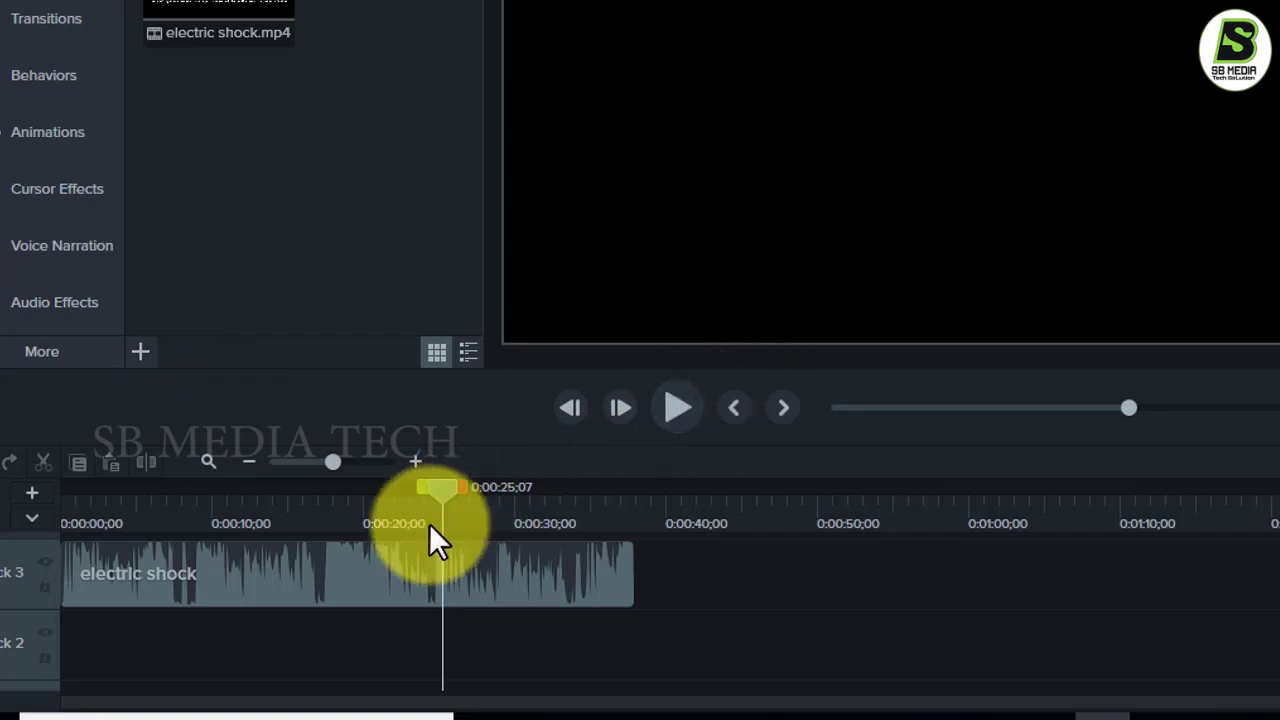
scroll(775, 625, up, 1)
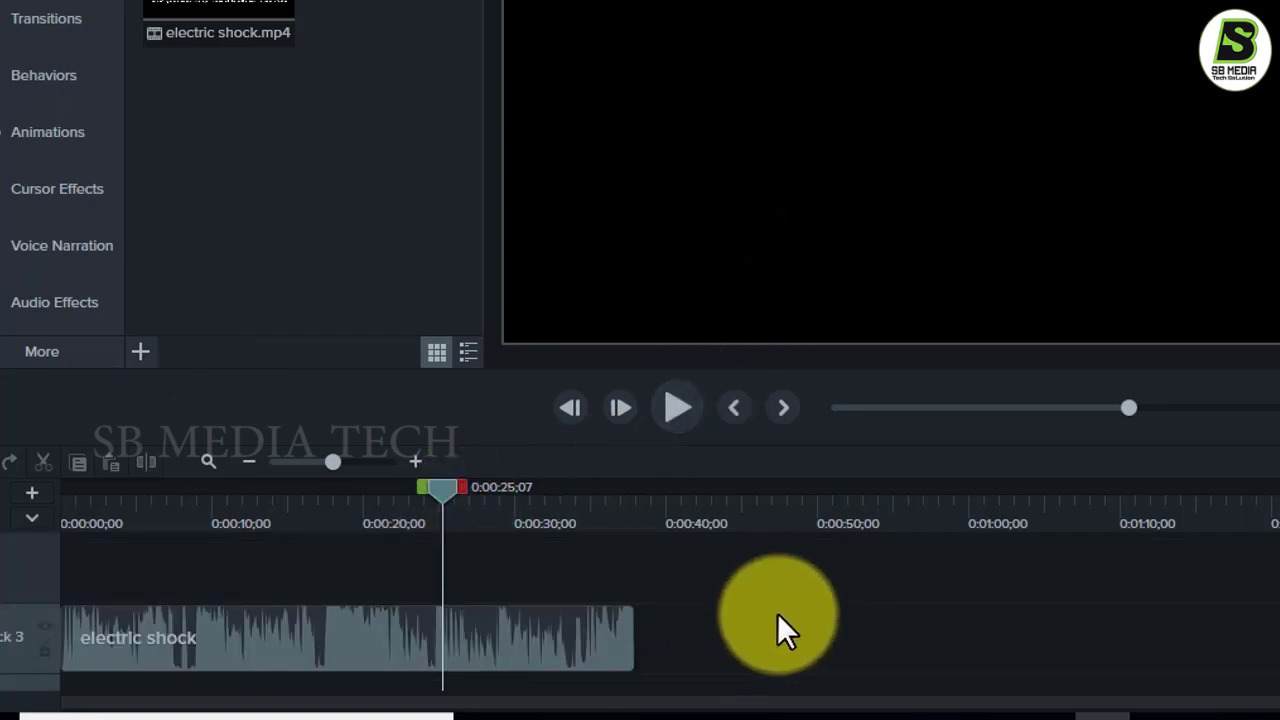
scroll(777, 613, down, 2)
scroll(767, 614, up, 1)
drag(491, 605, 270, 604)
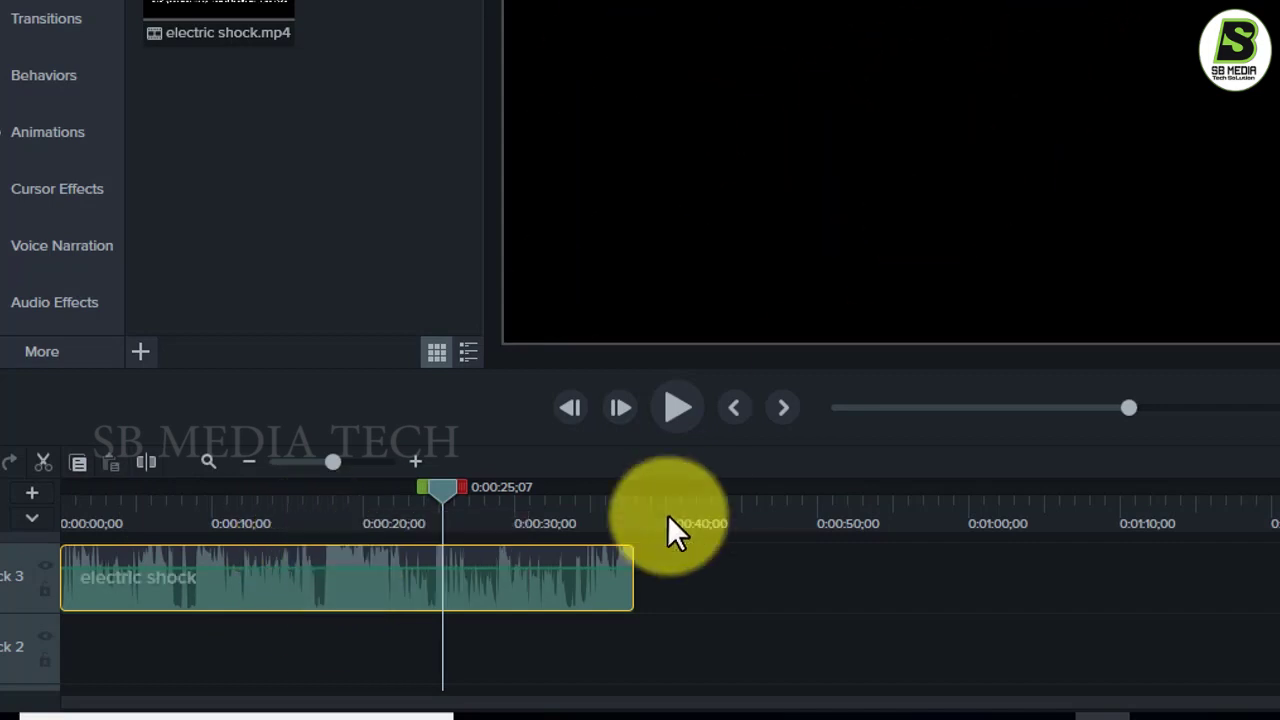
Step: Undo the deletion of the video clip on Track 2
key(ctrl+z)
scroll(790, 667, up, 1)
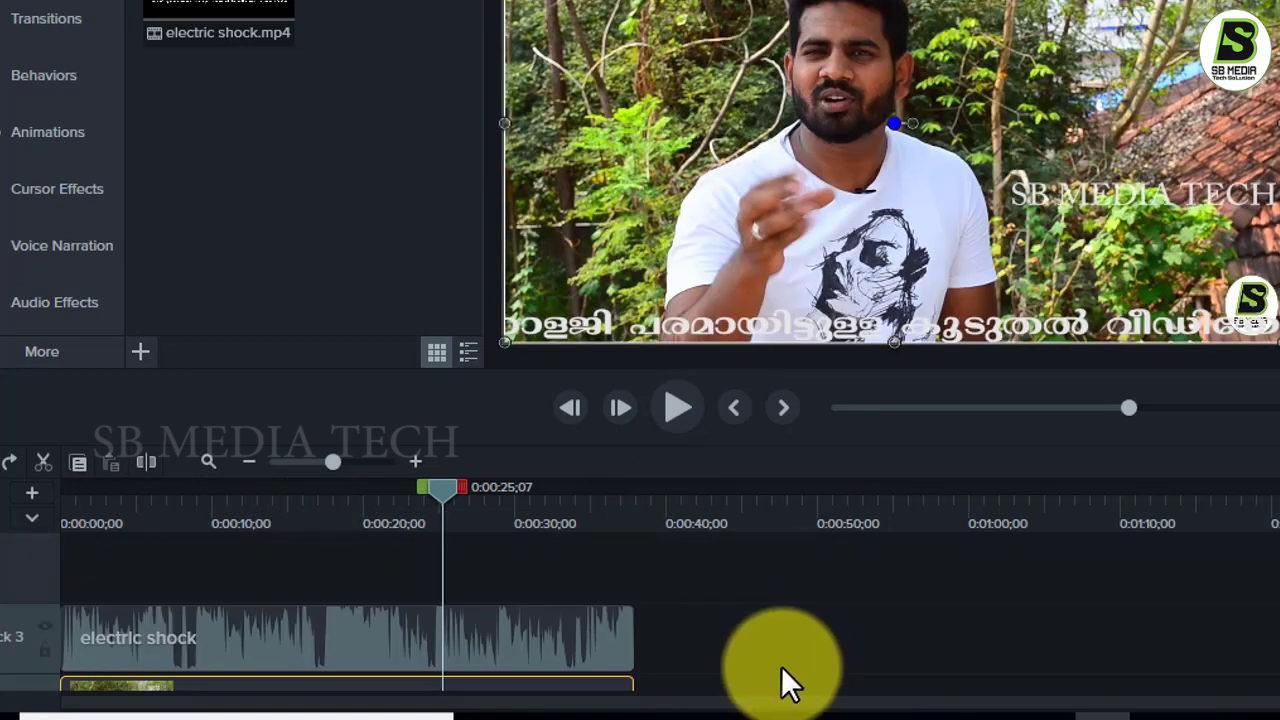
scroll(790, 671, down, 1)
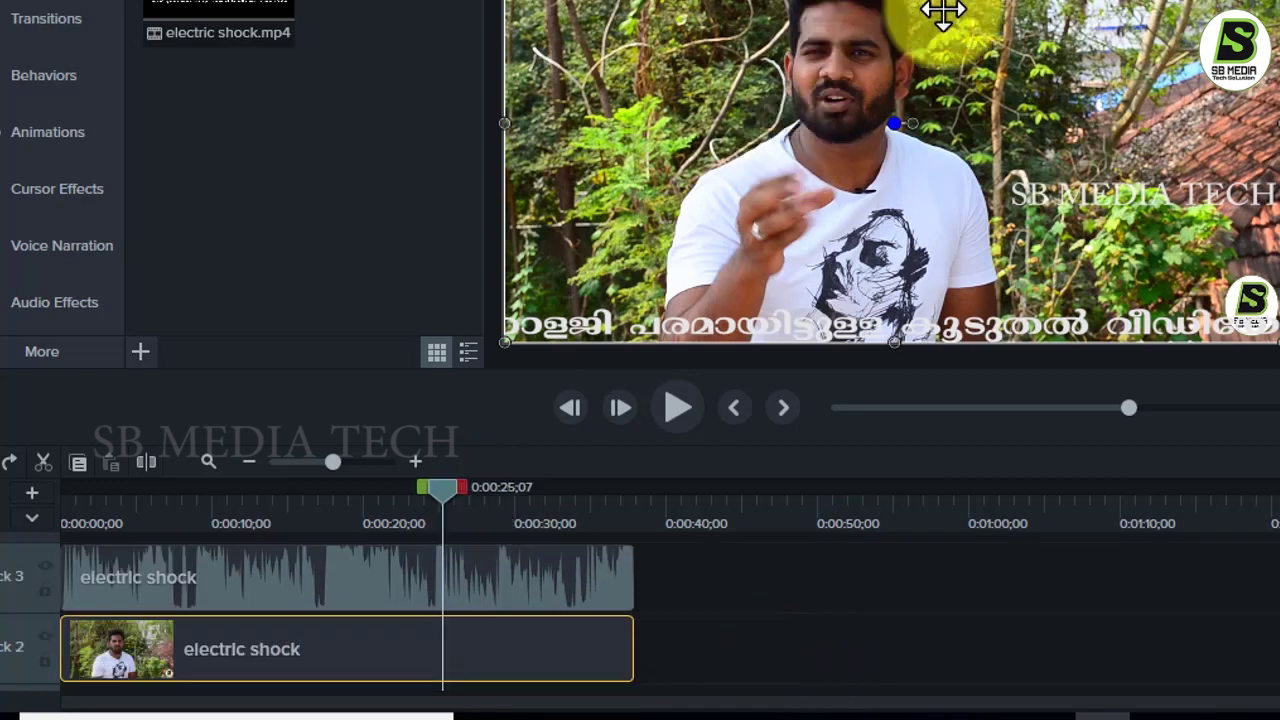
Step: Add a Zoom-n-Pan animation to the Track 2 video clip at 0:00:11;12, zooming in to about 126%
drag(454, 488, 238, 488)
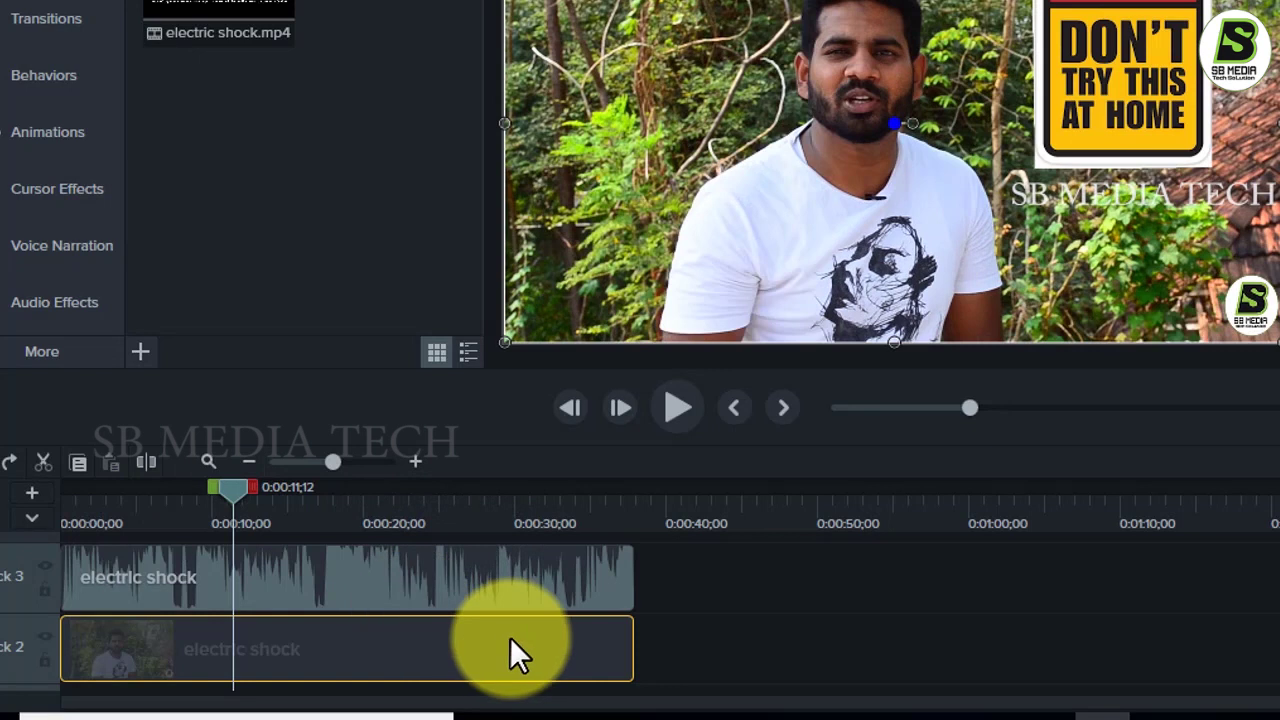
mouse_move(507, 650)
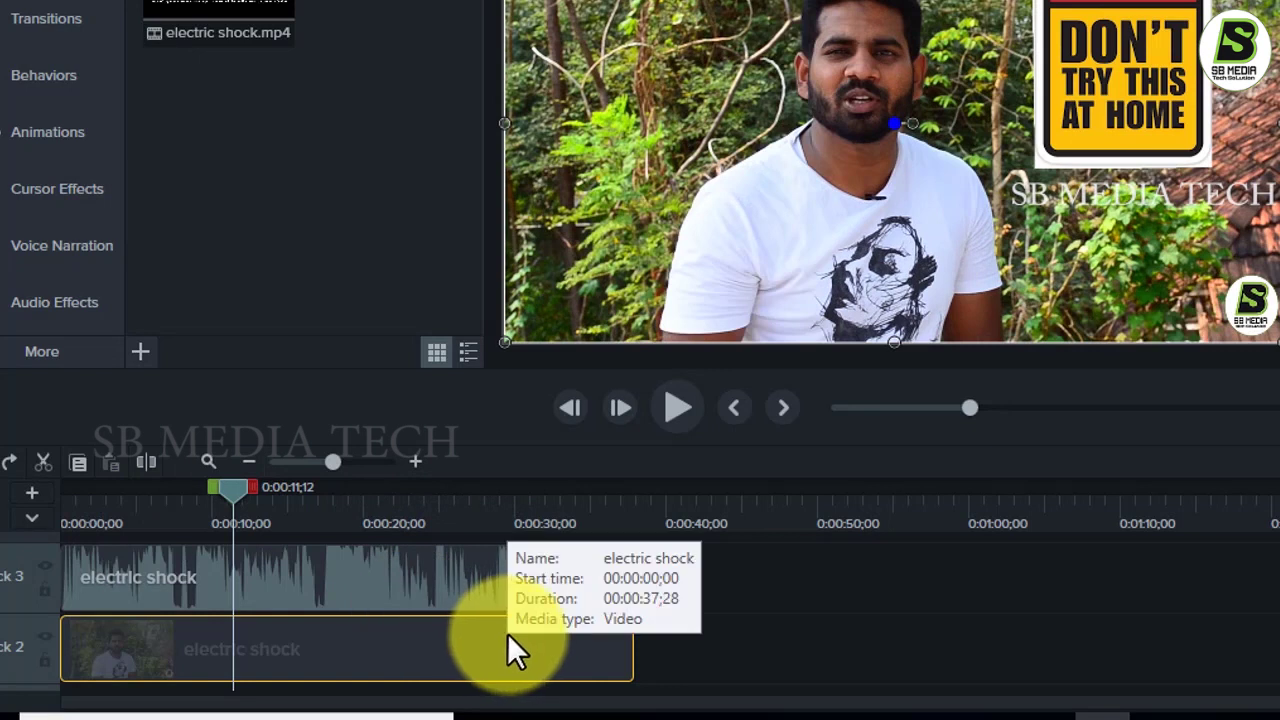
click(308, 636)
click(76, 118)
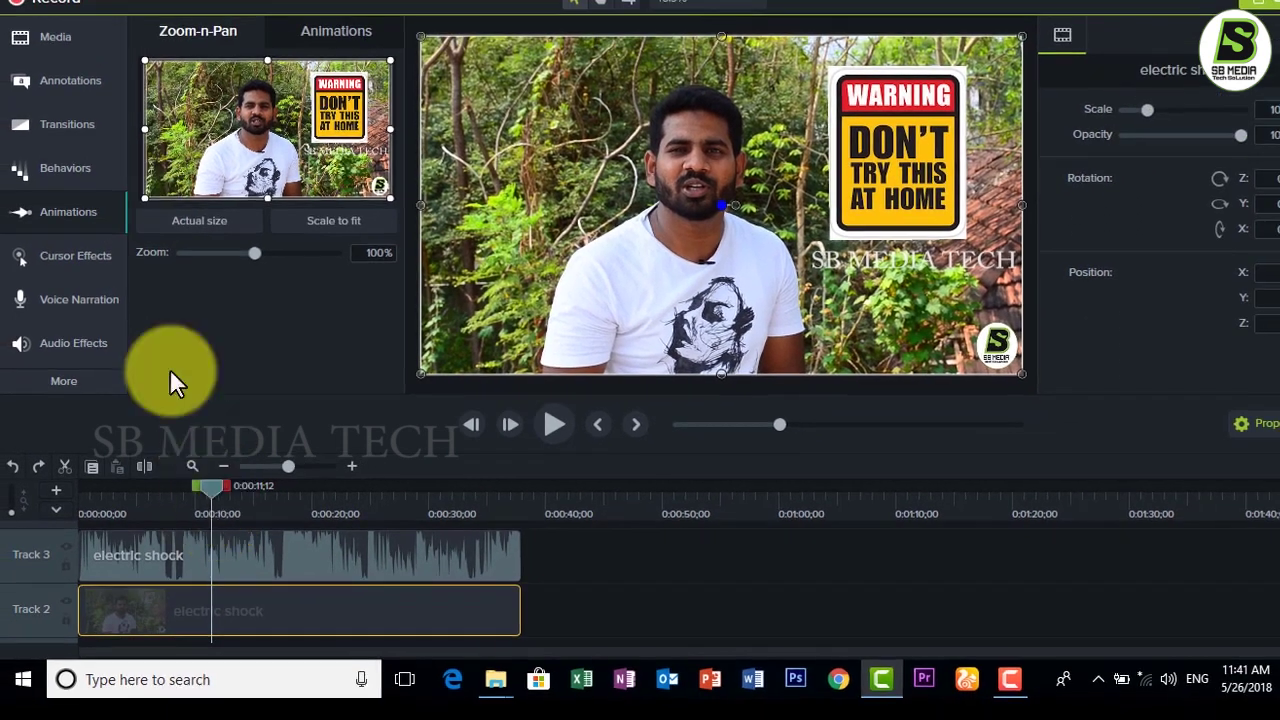
drag(140, 196, 195, 170)
drag(254, 136, 233, 136)
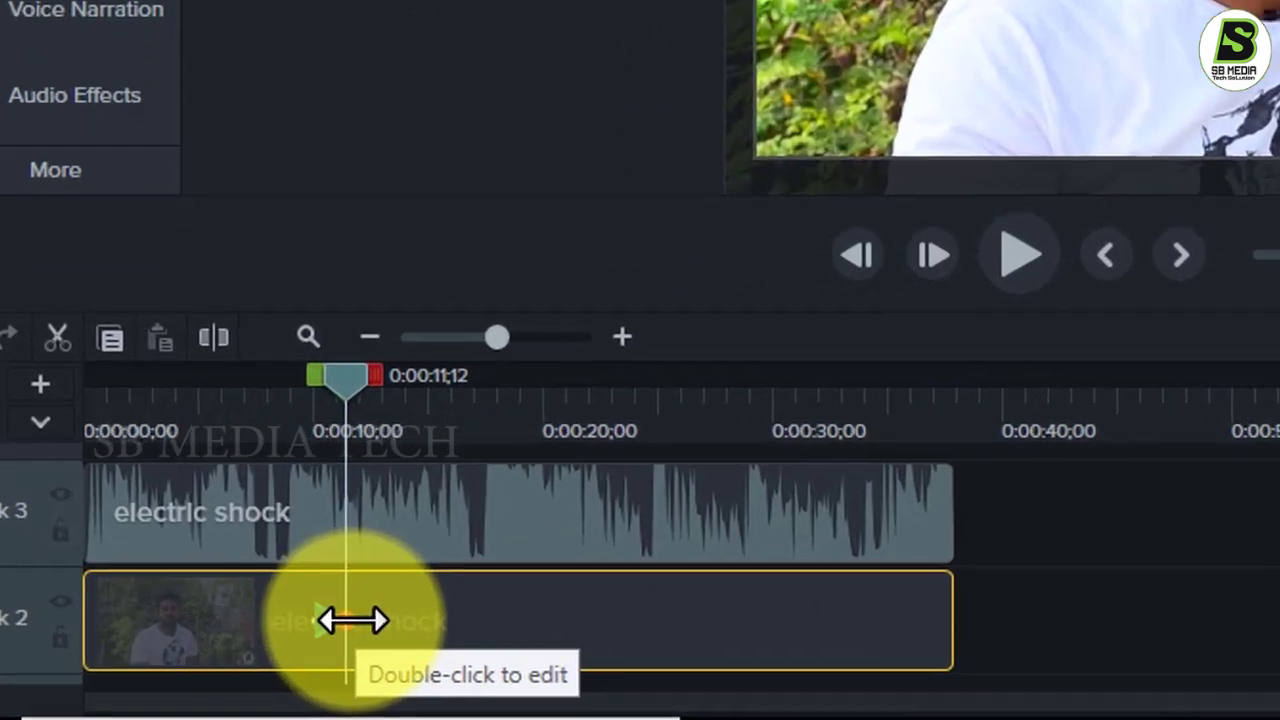
Step: Shift the zoom animation on the Track 2 clip slightly later and play it back from 0:00:10;15
drag(213, 607, 218, 606)
drag(362, 611, 364, 611)
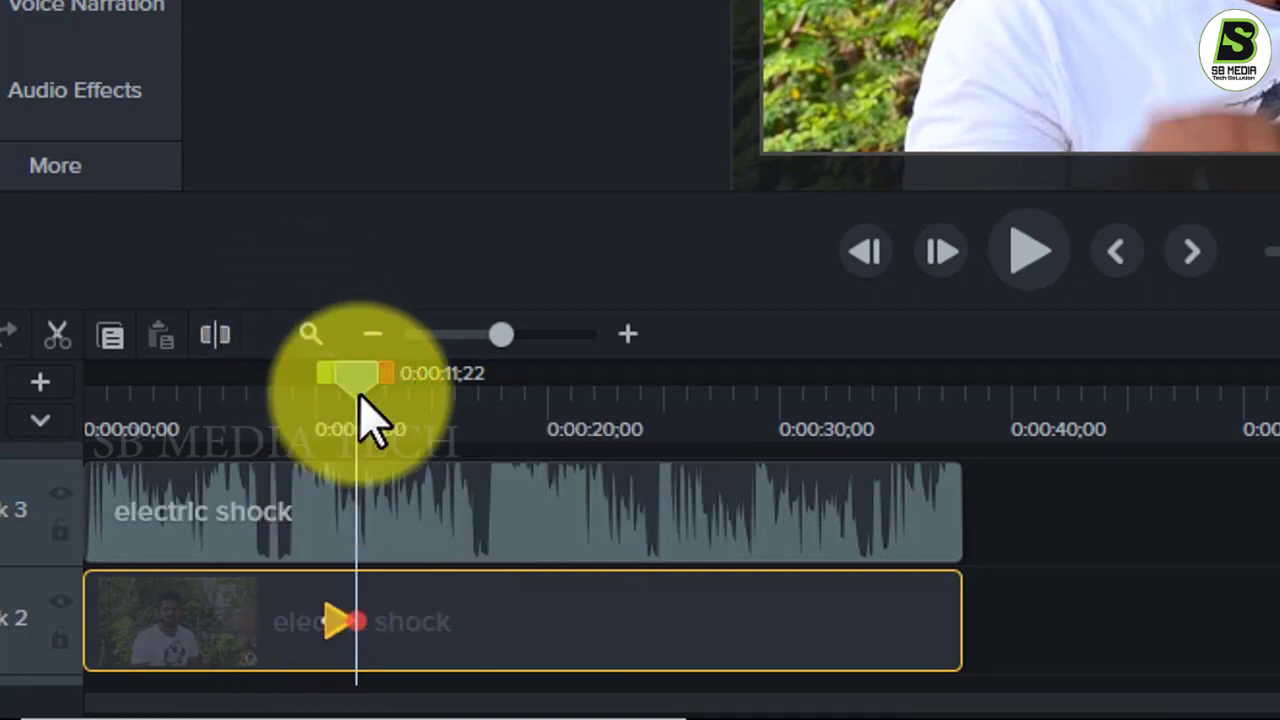
drag(352, 378, 330, 378)
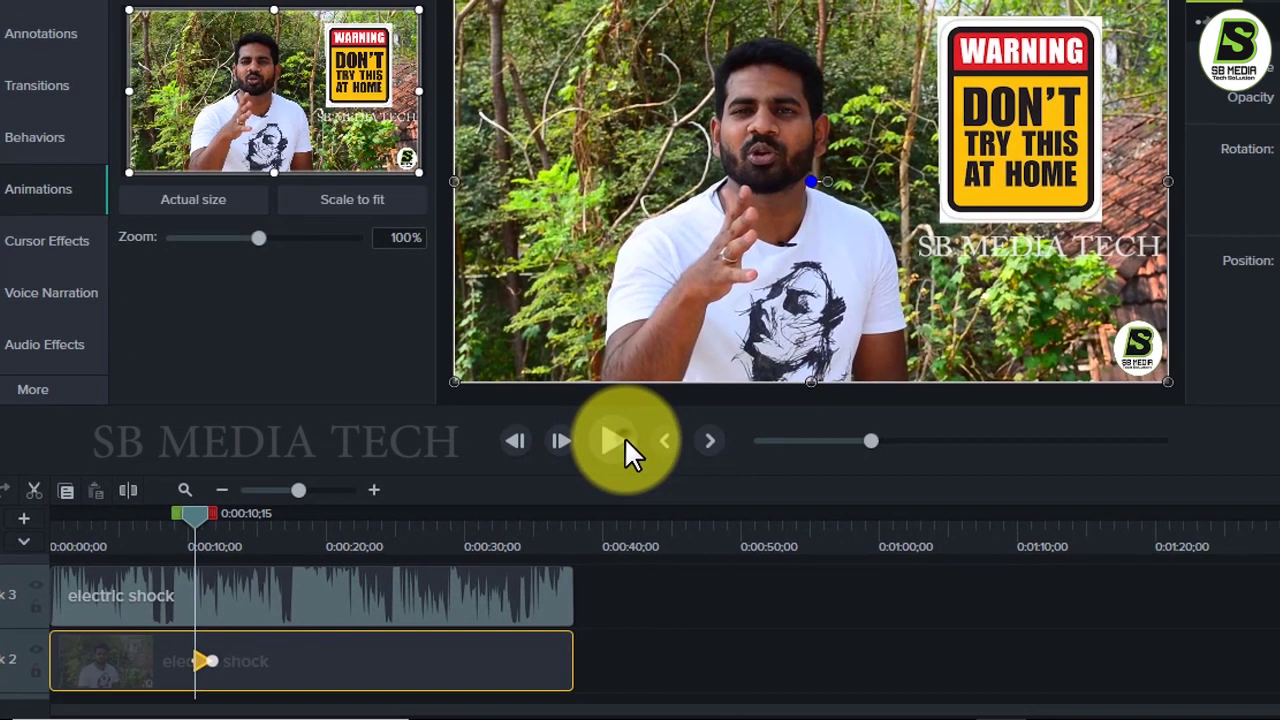
click(1006, 262)
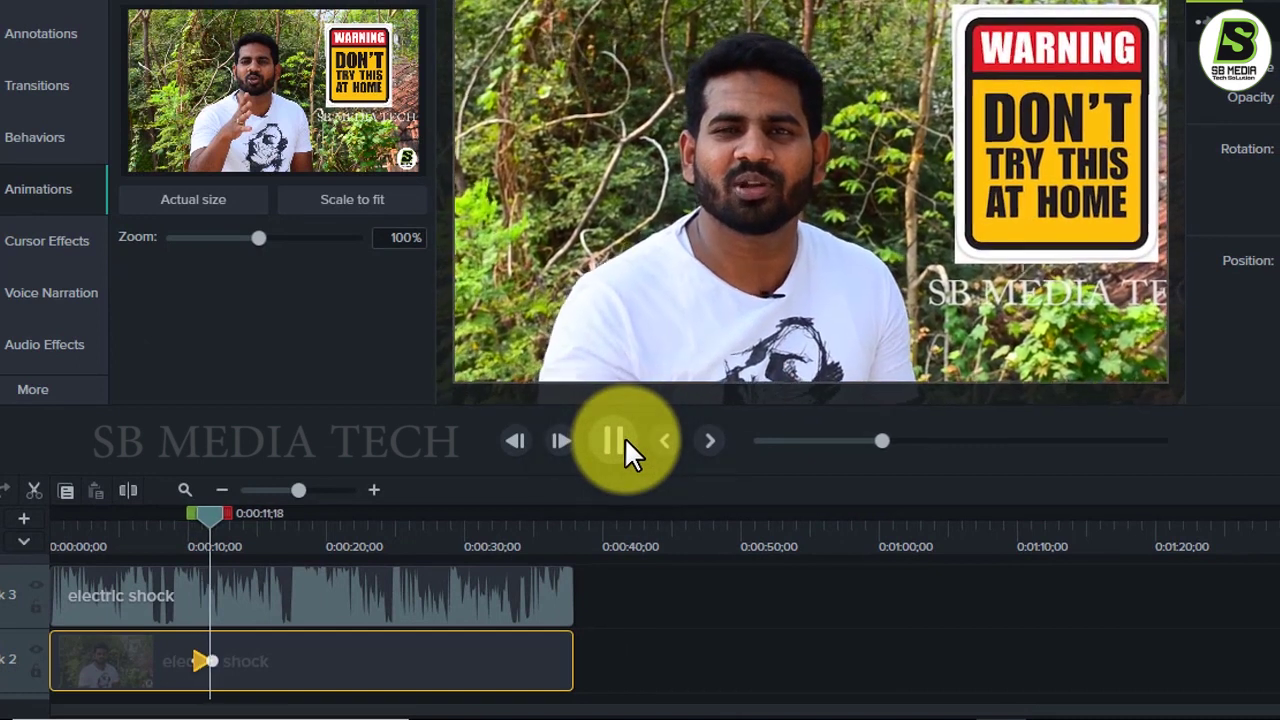
click(622, 442)
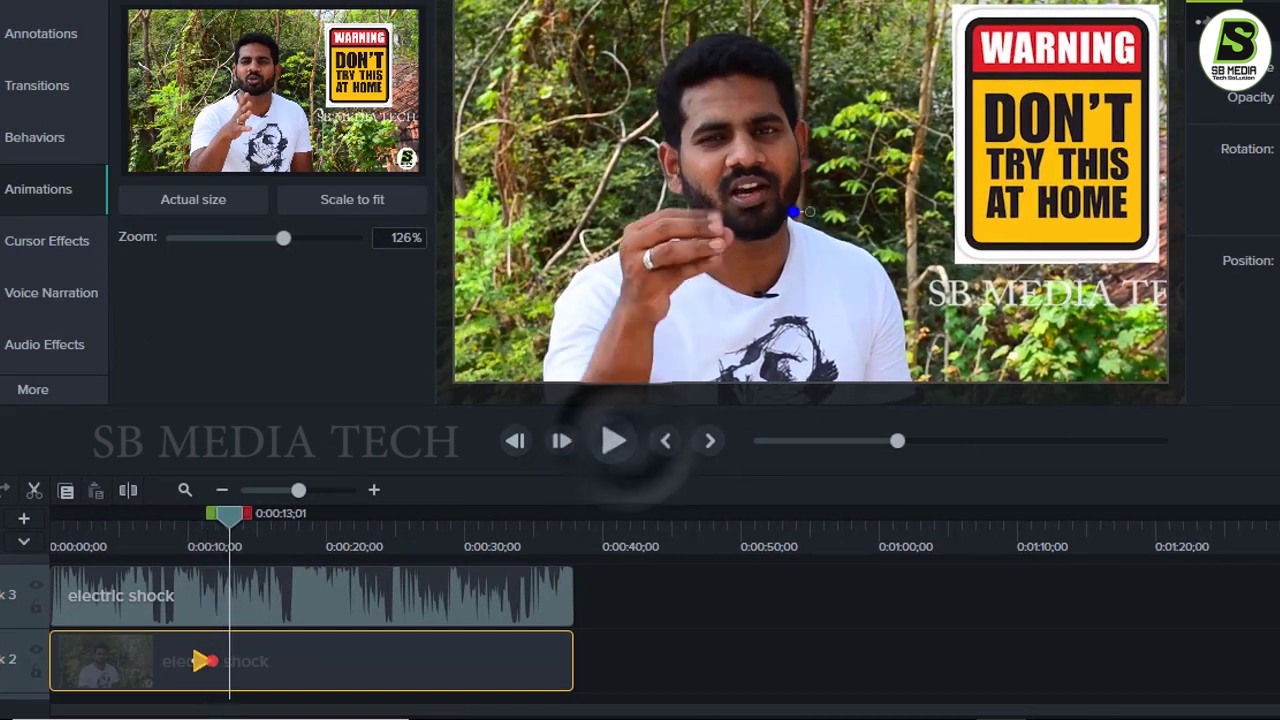
Step: Lengthen the zoom animation so it ends around 0:00:13;29, and preview the slower zoom from 0:00:07;24
click(198, 650)
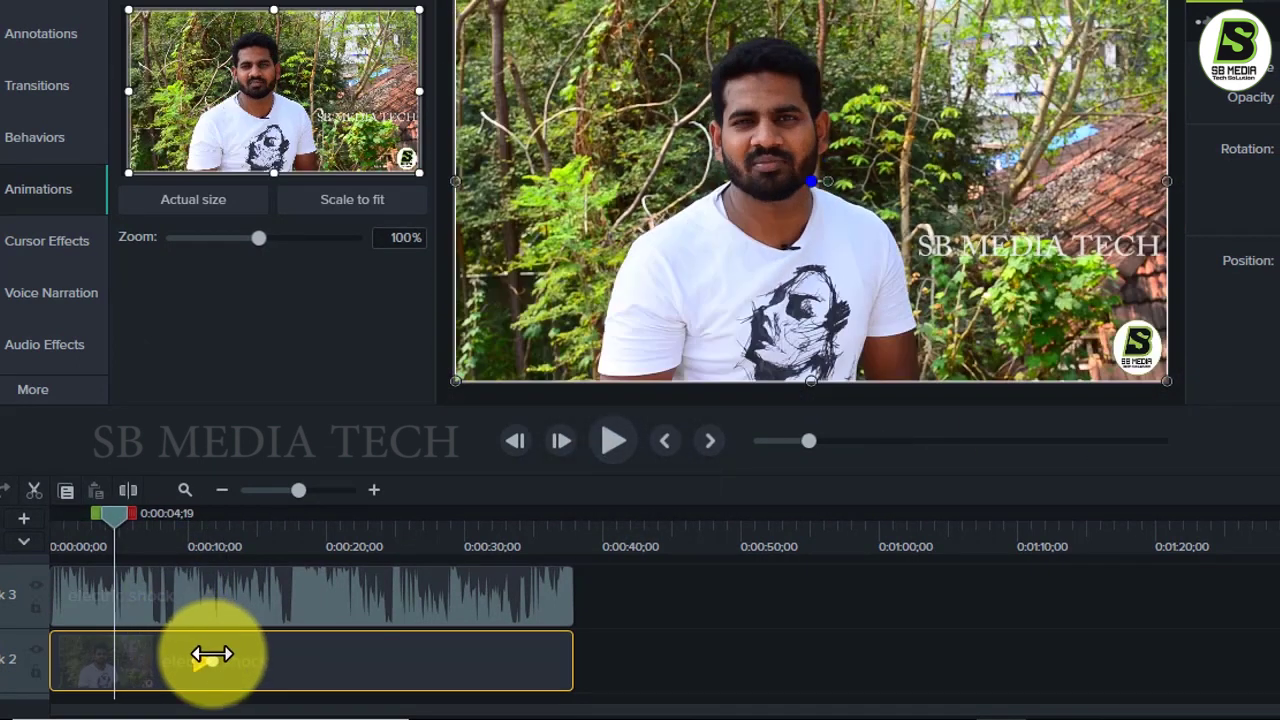
drag(208, 656, 240, 657)
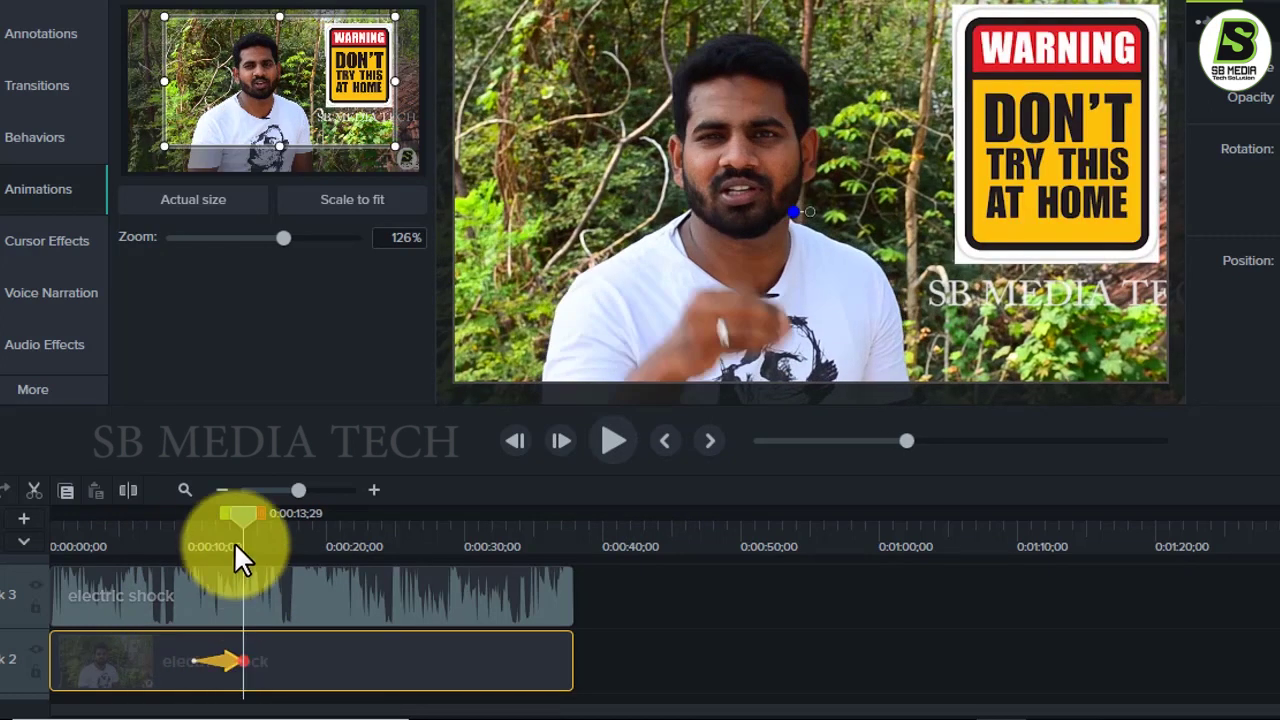
drag(236, 510, 192, 522)
click(151, 524)
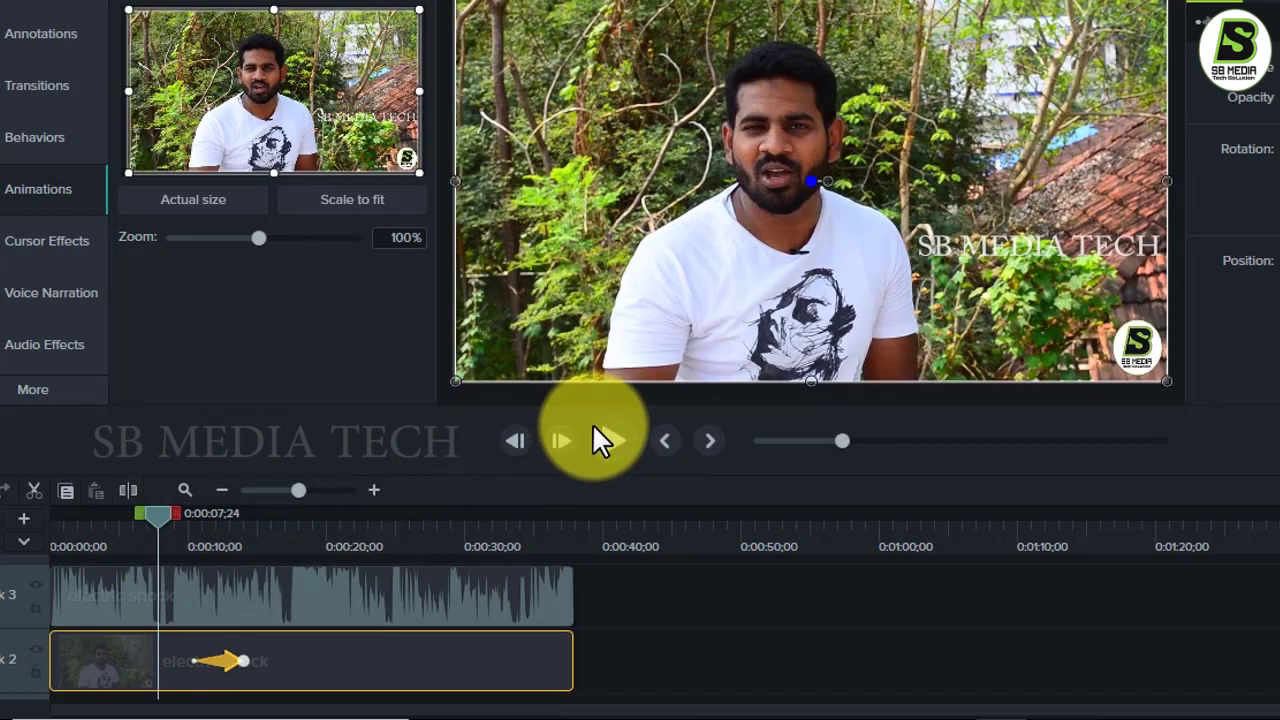
click(592, 433)
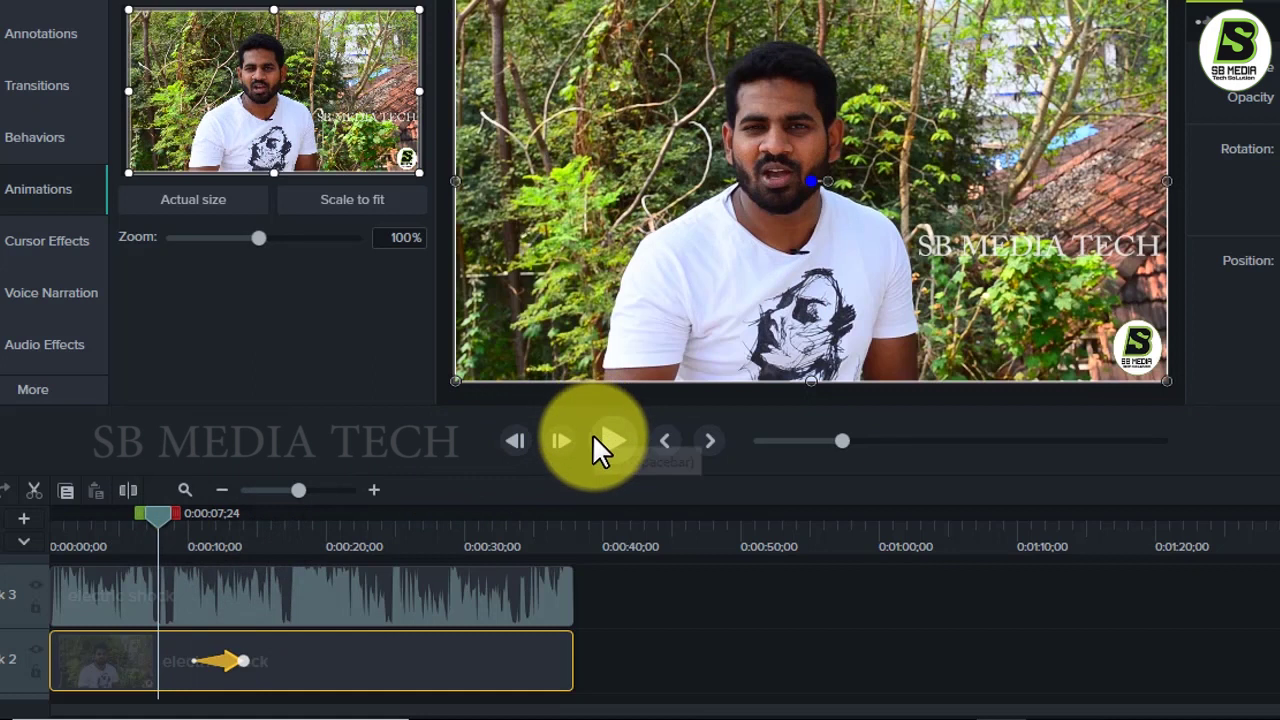
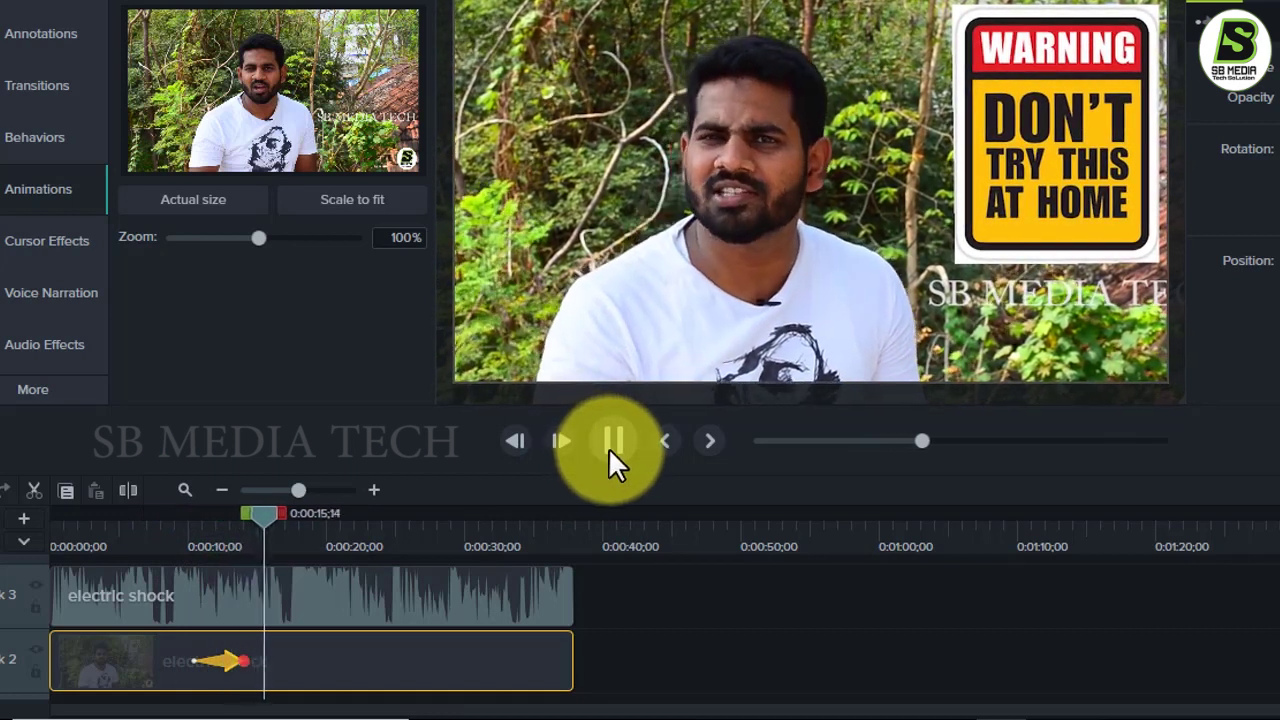
click(609, 448)
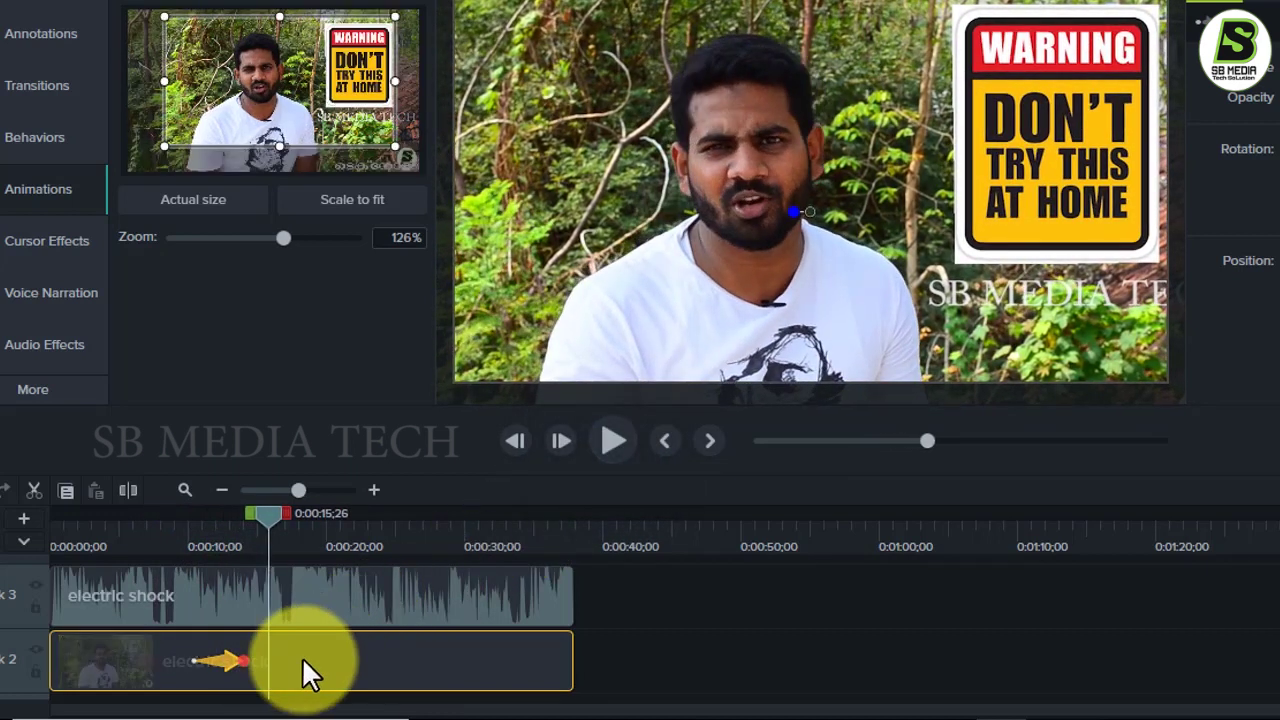
Step: Add a second zoom animation at 0:00:15;26 that zooms out to about 111%, and preview it from around 0:00:14;16
drag(395, 145, 366, 153)
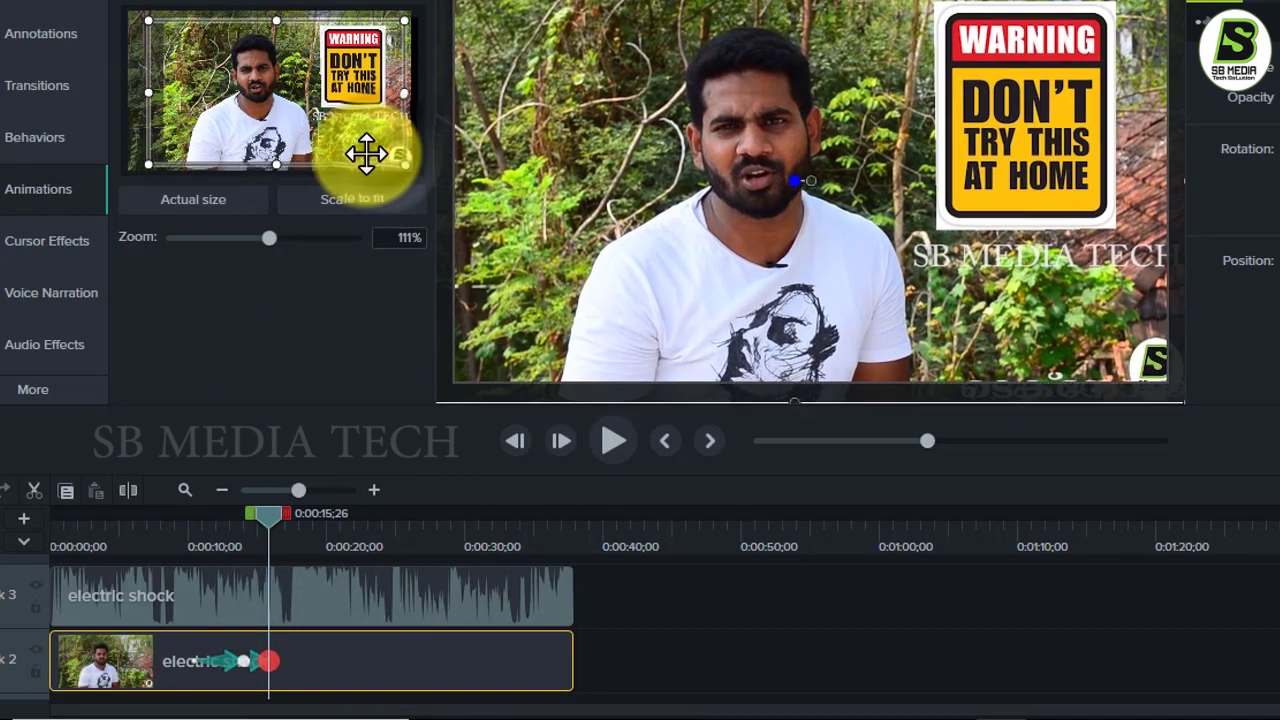
drag(280, 496, 250, 508)
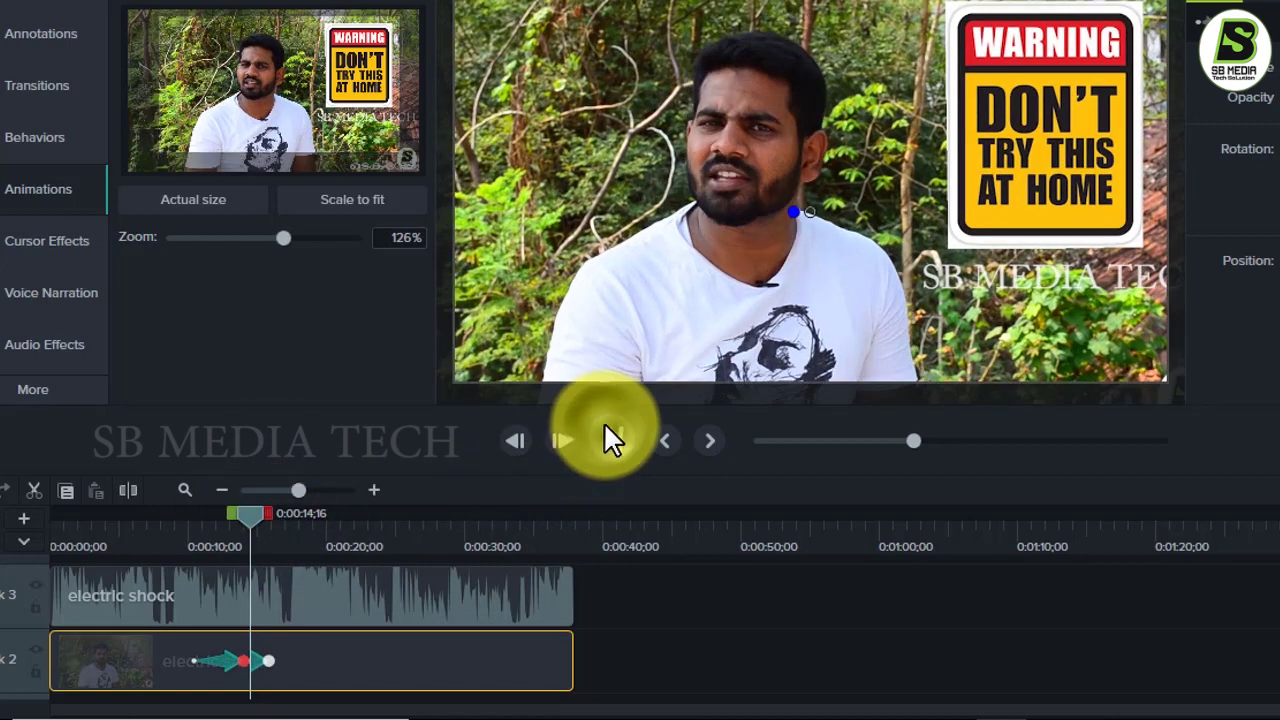
click(612, 440)
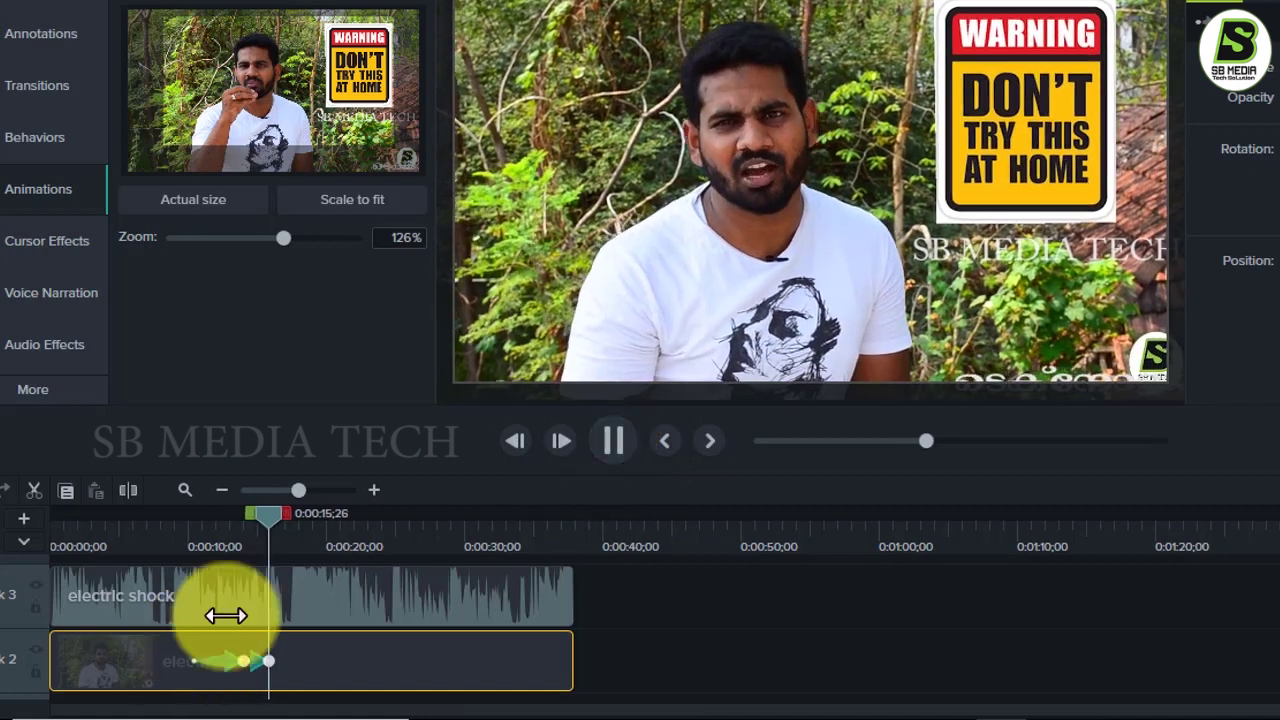
click(630, 442)
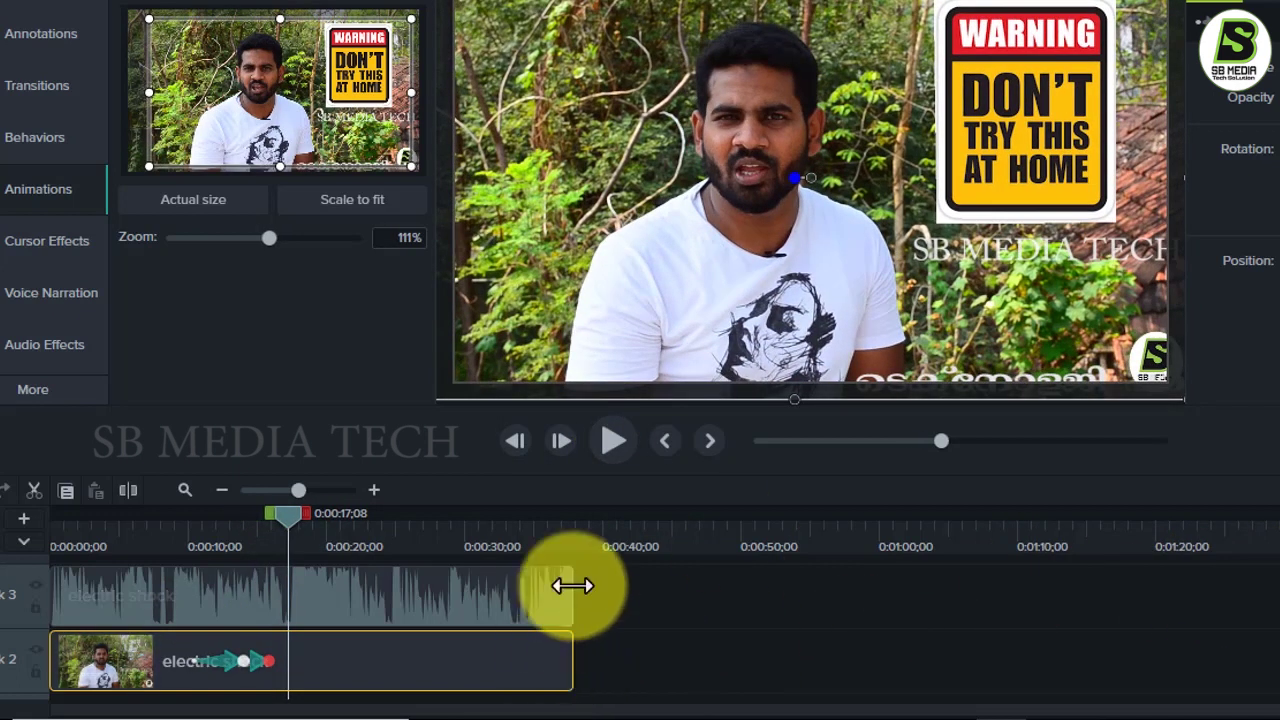
Step: Switch to the Programs window in File Explorer and open the TechSmith folder inside ProgramData on Local Disk (C:)
mouse_move(552, 584)
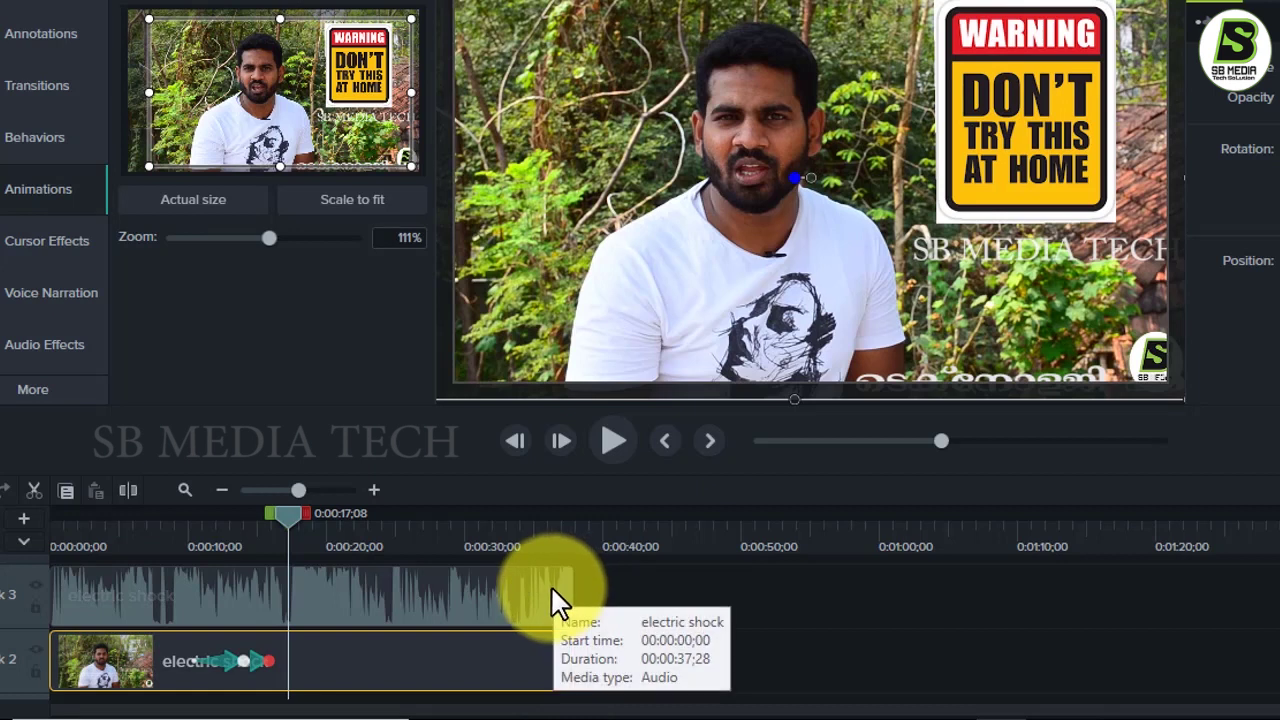
scroll(524, 578, down, 1)
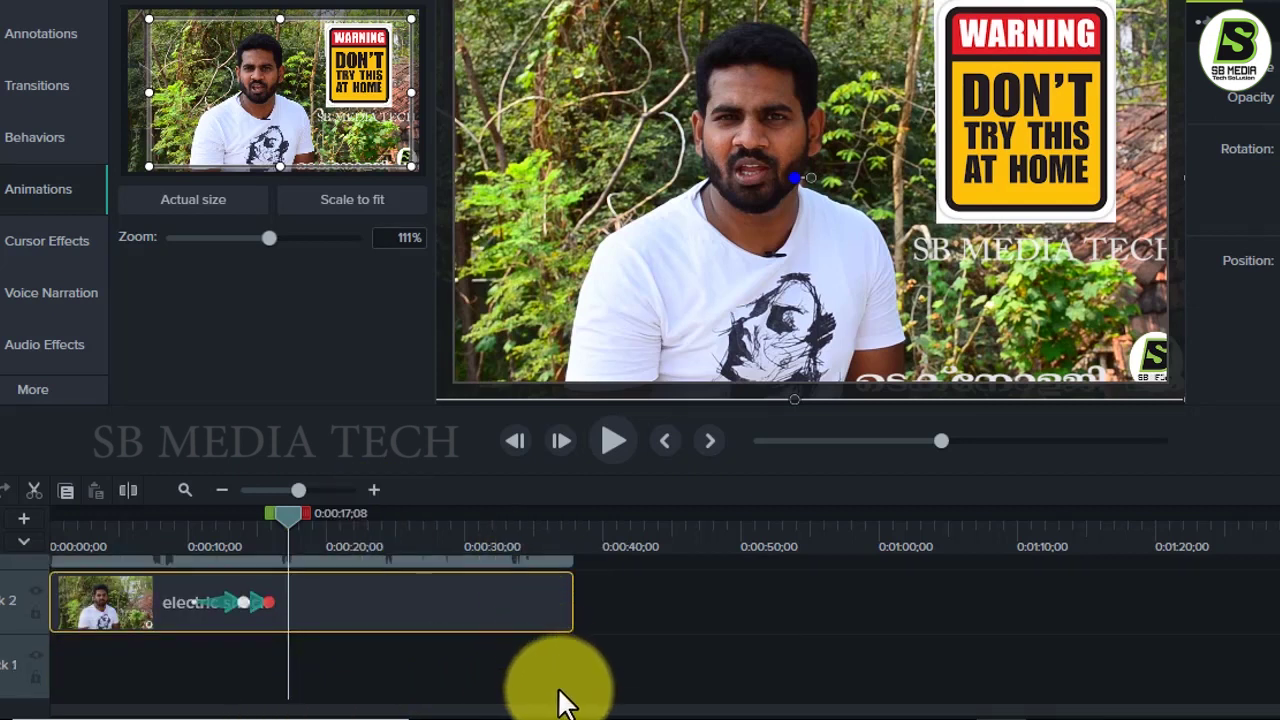
mouse_move(558, 705)
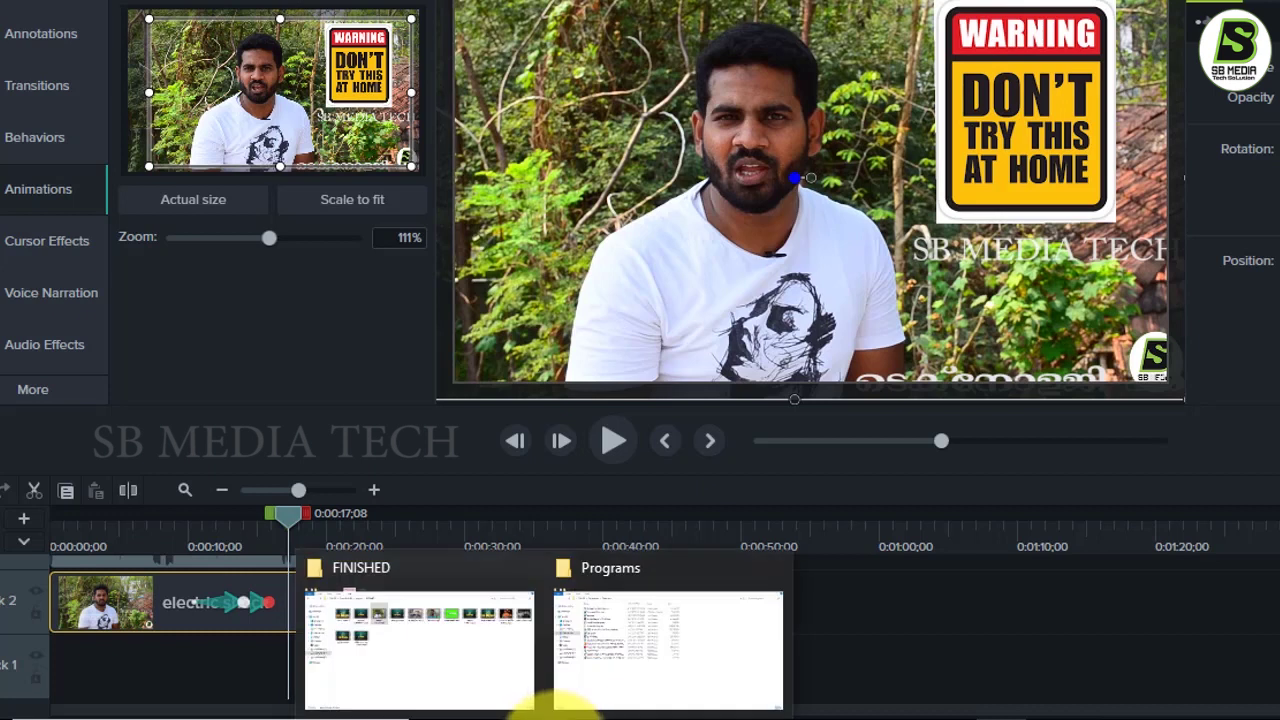
click(586, 671)
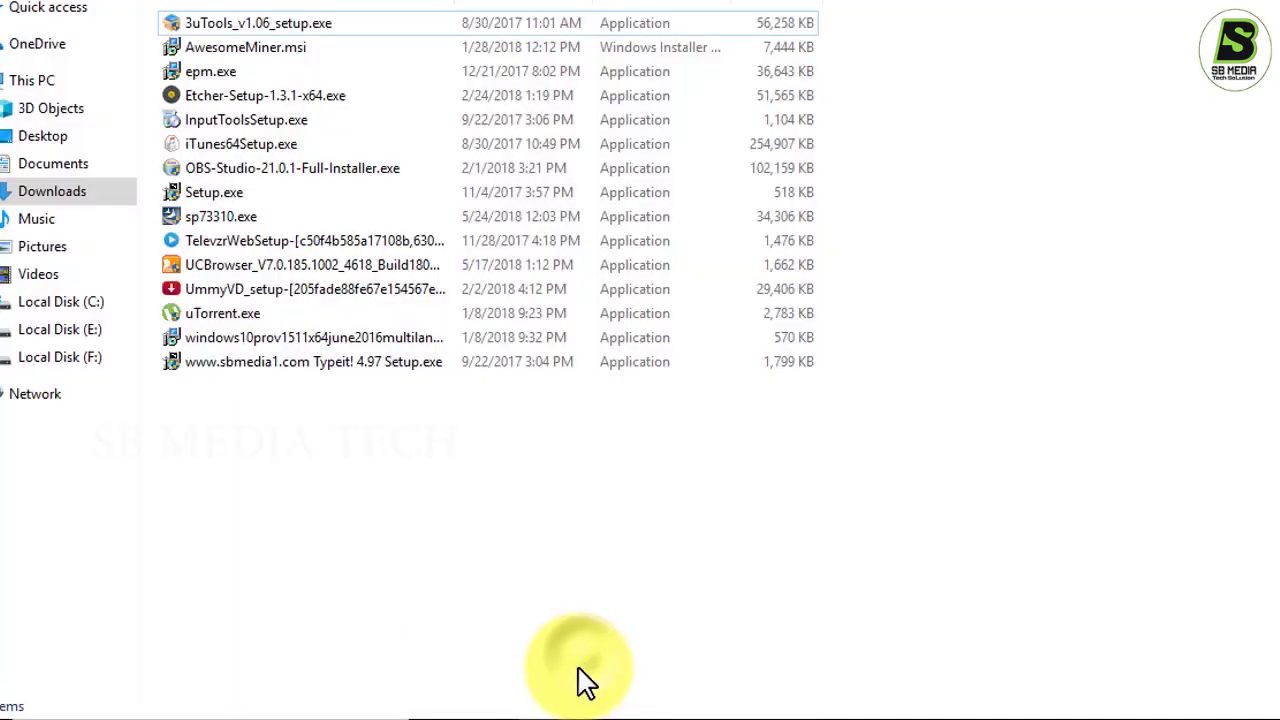
click(72, 306)
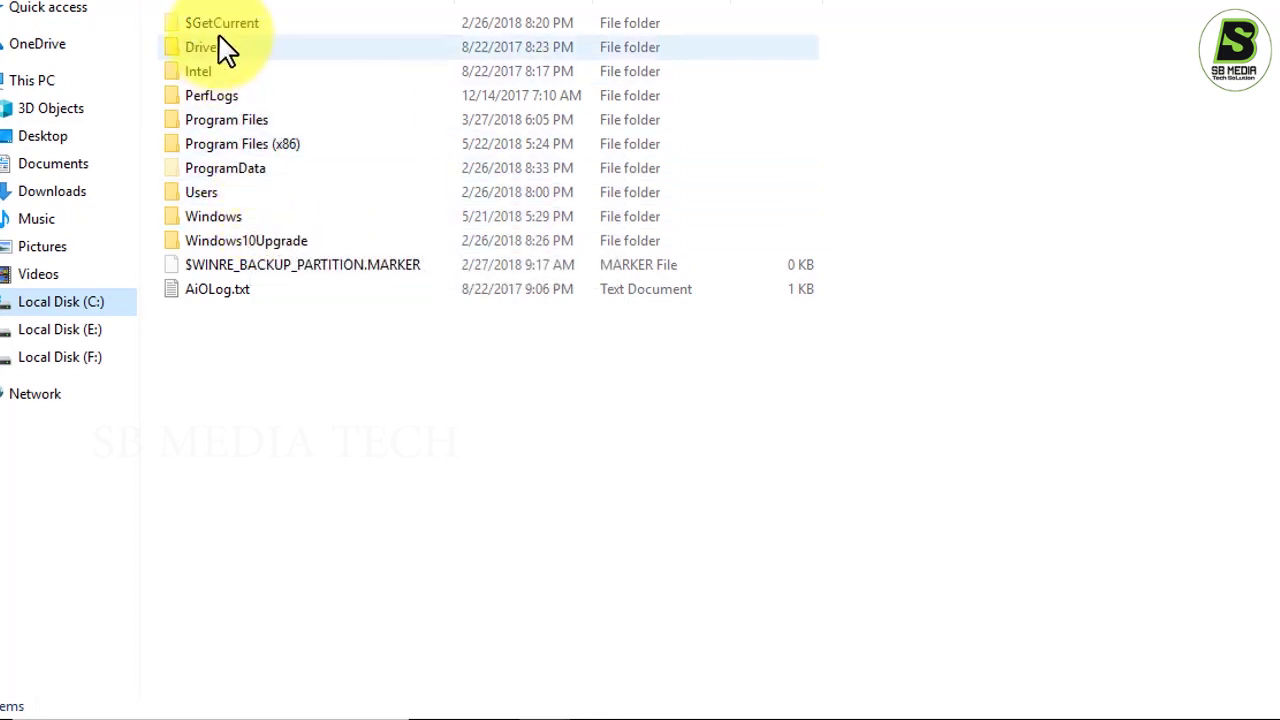
click(231, 178)
double_click(231, 178)
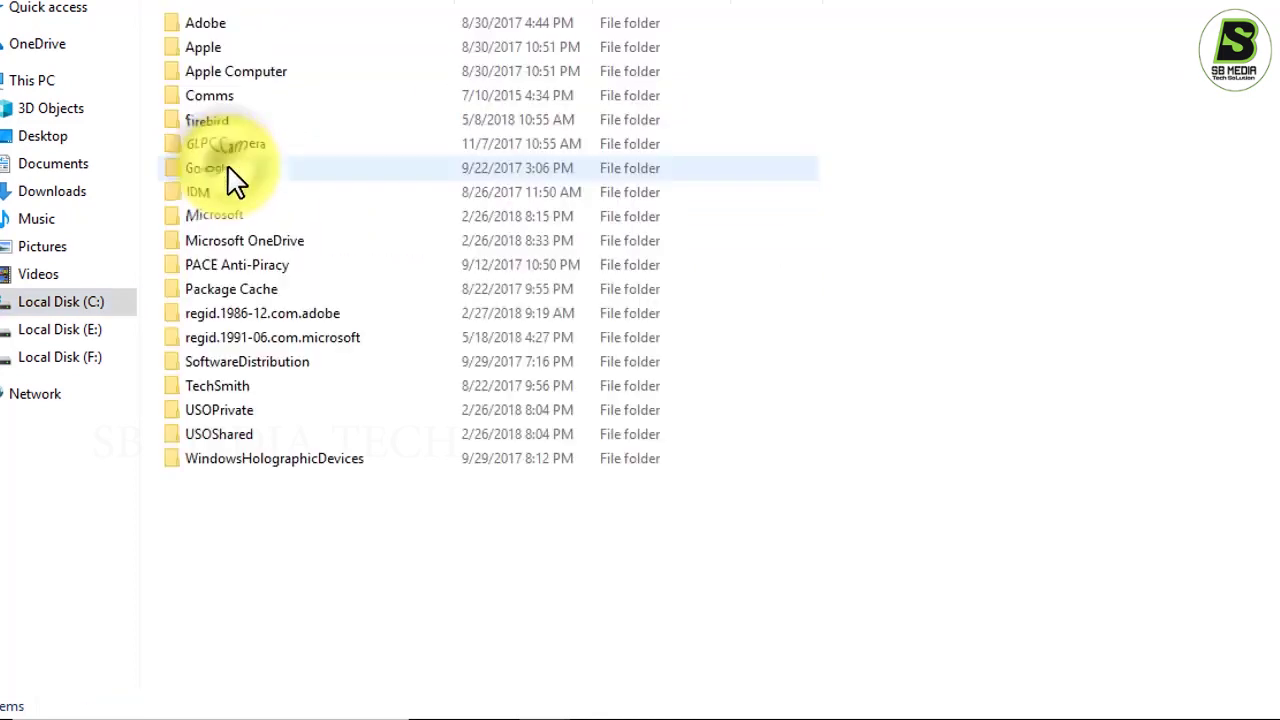
double_click(207, 388)
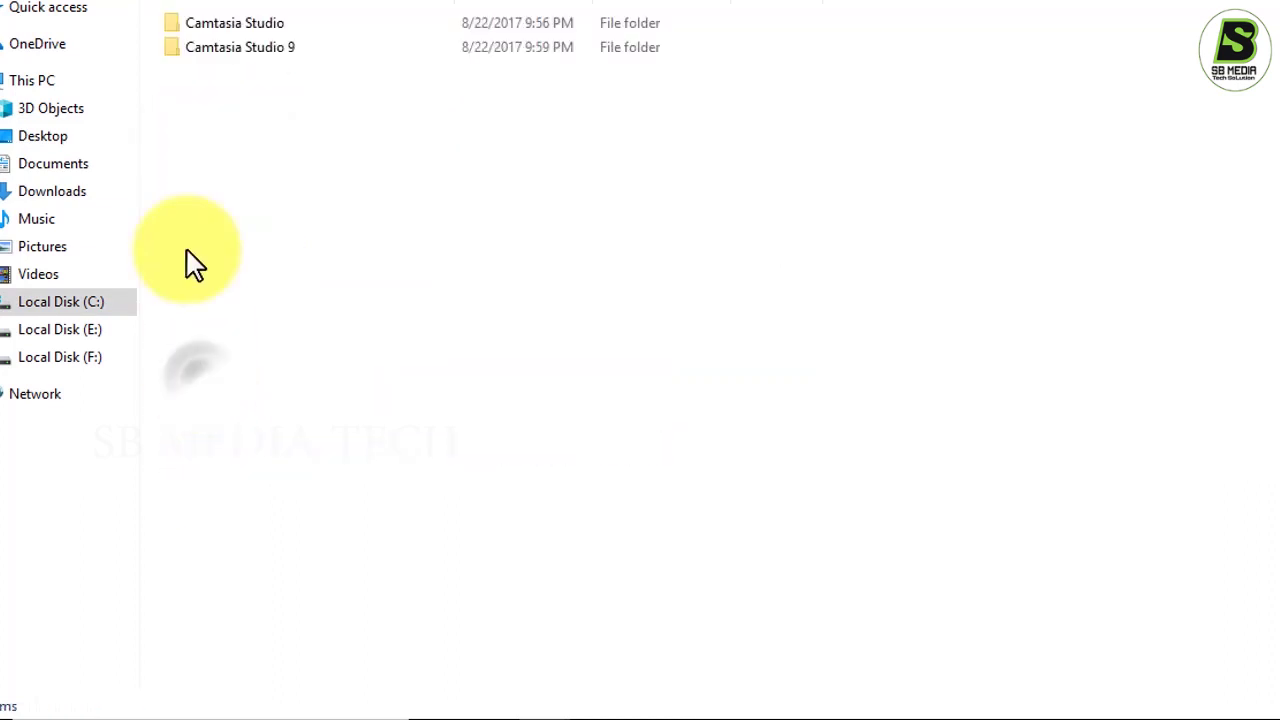
Step: Open the Camtasia Studio folder, go into its media library and open the "Music Tracks - asweetfeeling" folder
click(231, 26)
double_click(233, 27)
double_click(231, 26)
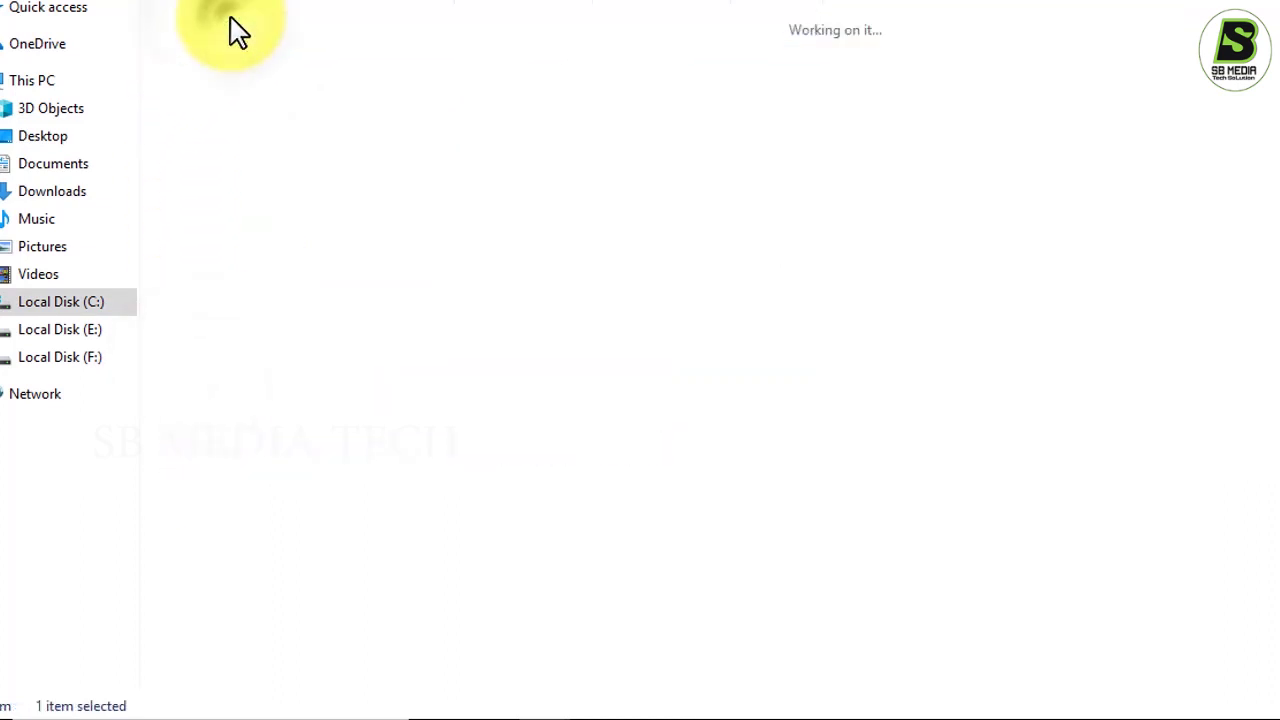
scroll(326, 545, down, 20)
scroll(336, 540, down, 15)
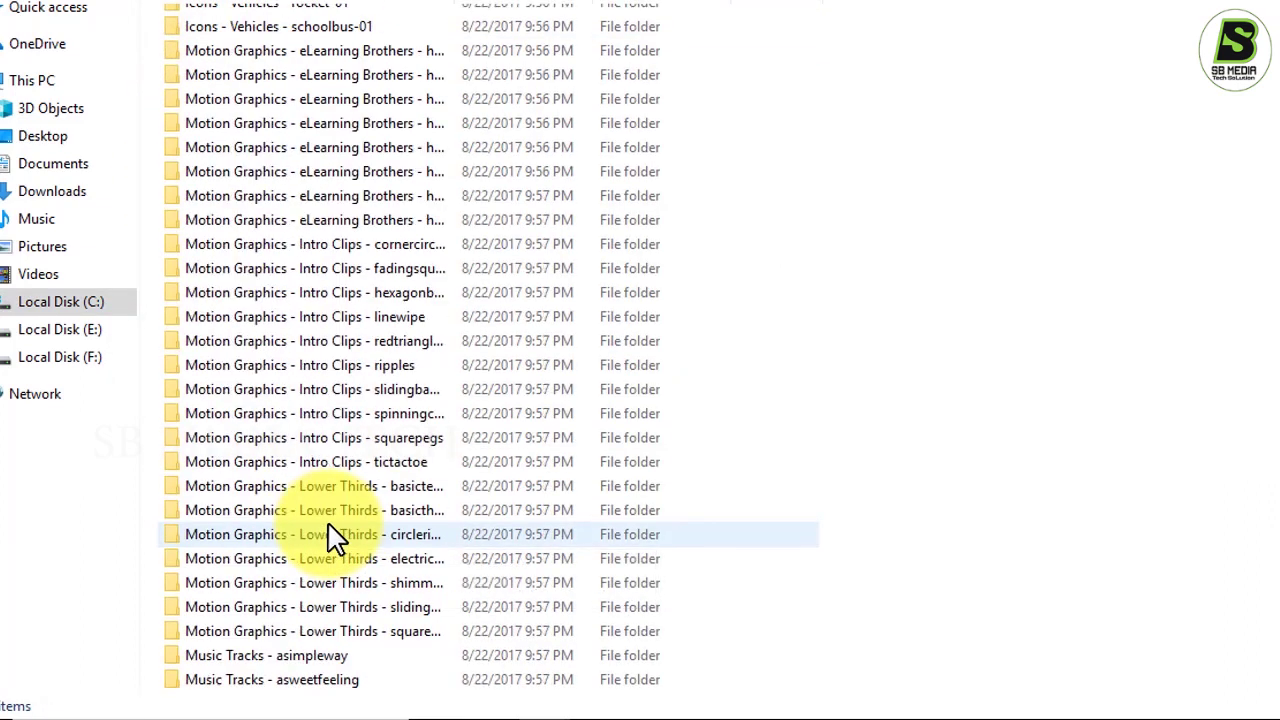
double_click(258, 415)
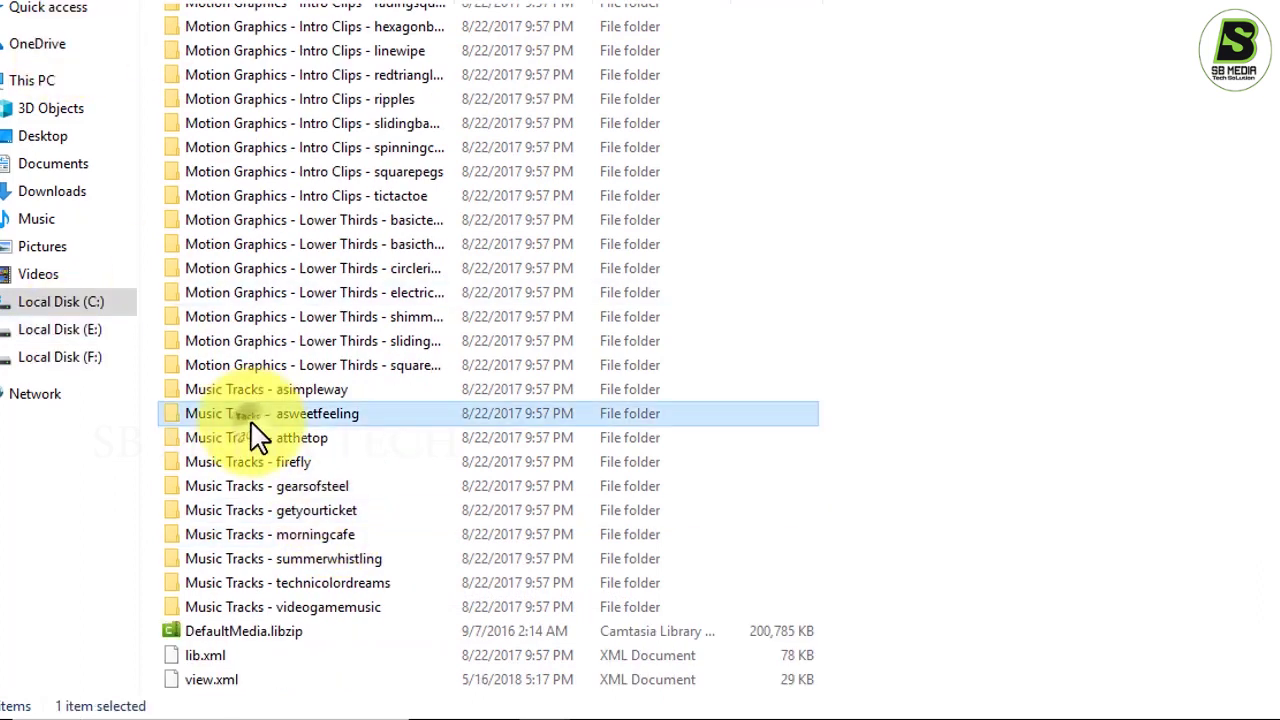
Step: Add the a-sweet-feeling music file to Track 2 just after the electric shock clip, and set the playhead to 0:00:55;05
click(272, 58)
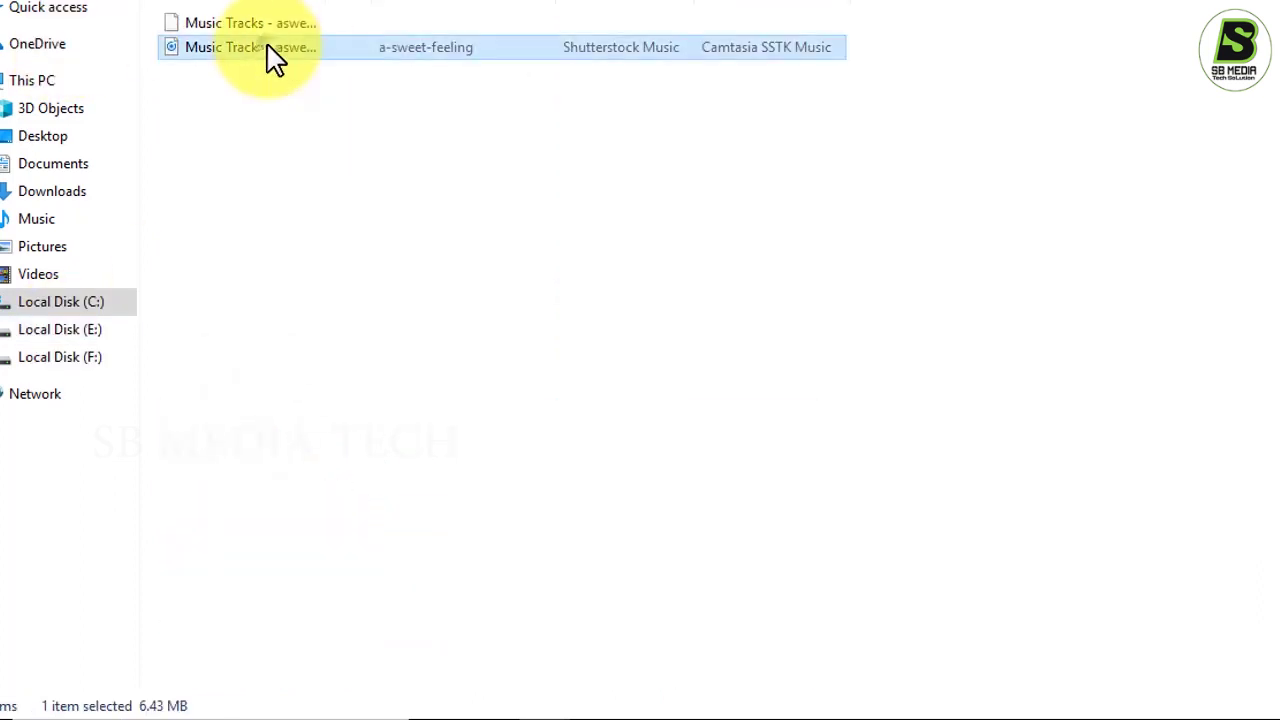
drag(260, 57, 624, 599)
click(598, 520)
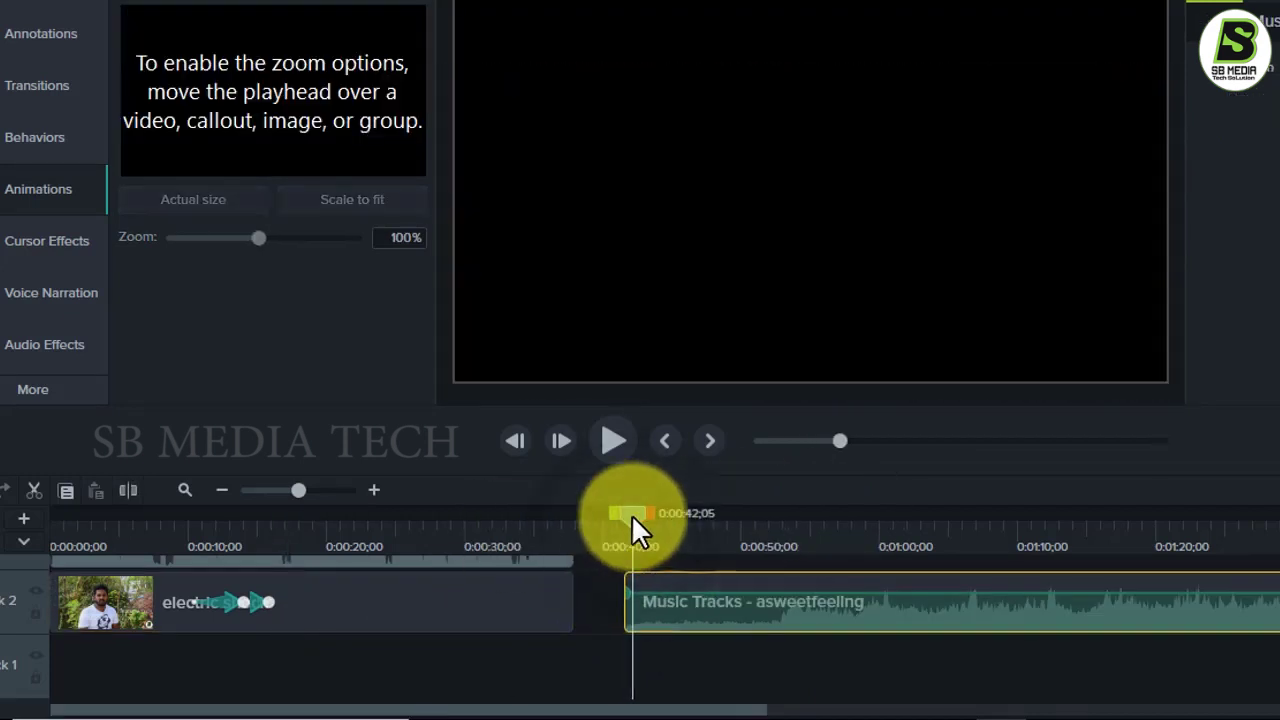
drag(636, 511, 817, 513)
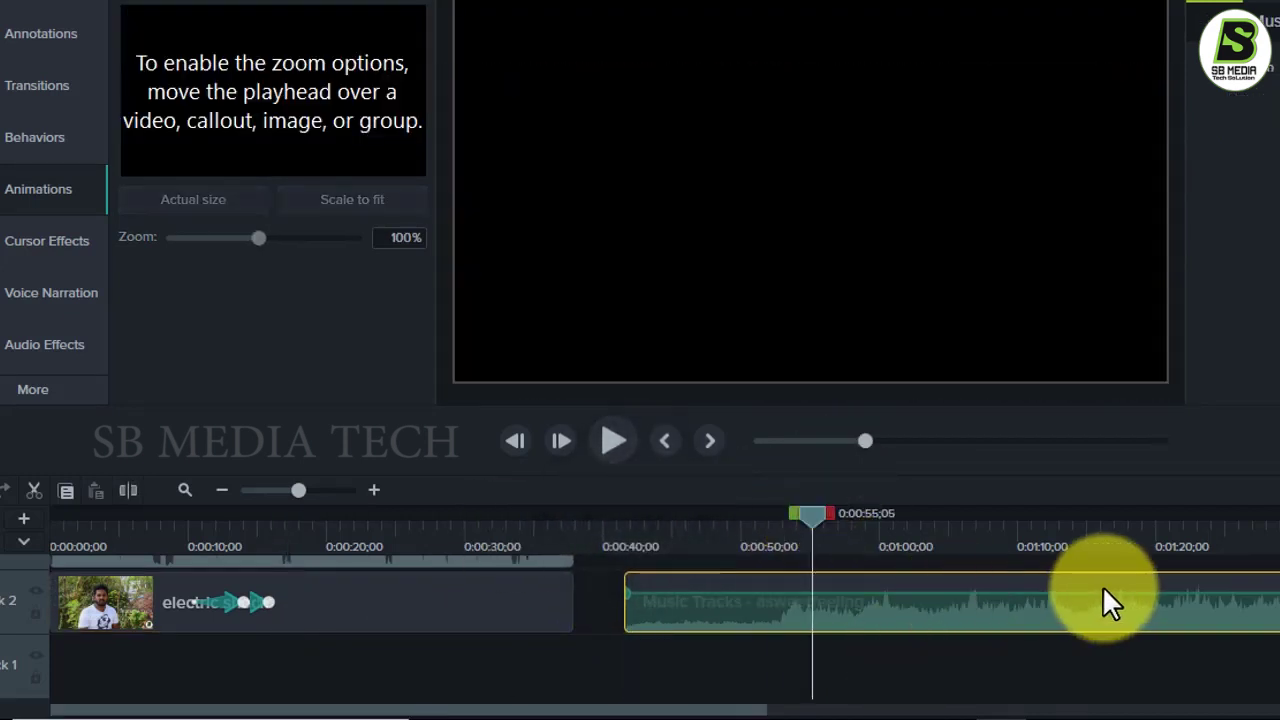
Step: Move the music clip down to Track 1, and shift the electric shock video to Track 1 and its audio to Track 2
mouse_move(966, 640)
mouse_down()
mouse_move(846, 666)
mouse_move(490, 682)
mouse_move(312, 671)
mouse_move(461, 644)
mouse_move(406, 668)
mouse_move(757, 634)
mouse_move(978, 648)
mouse_up()
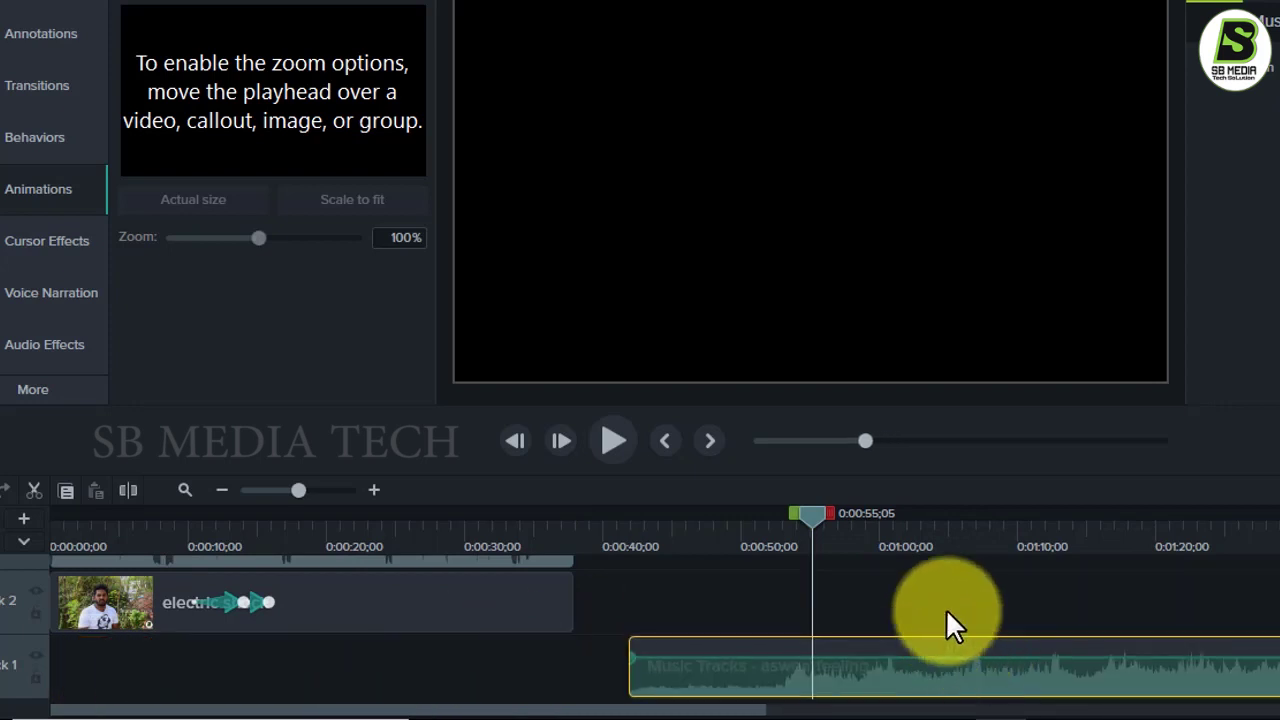
scroll(943, 607, up, 1)
drag(621, 577, 516, 671)
scroll(508, 680, down, 1)
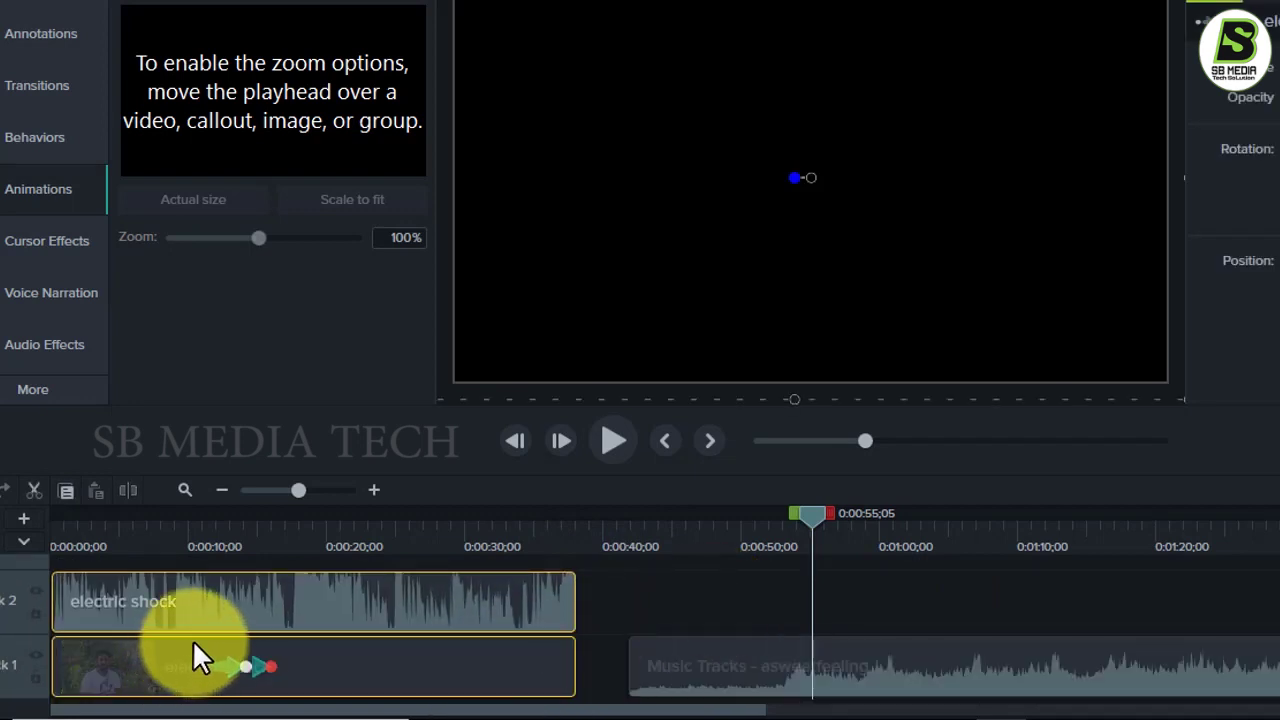
Step: Select only the electric shock audio clip on Track 2
click(330, 612)
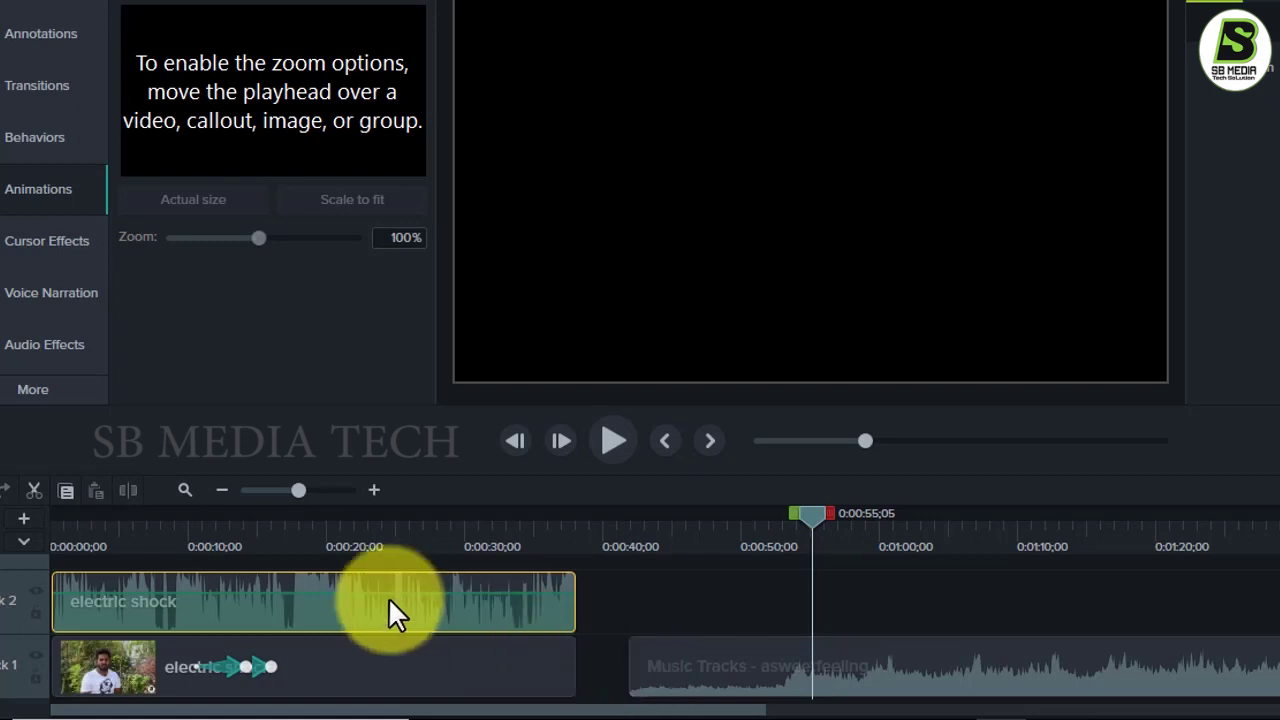
scroll(290, 675, up, 1)
scroll(727, 645, down, 1)
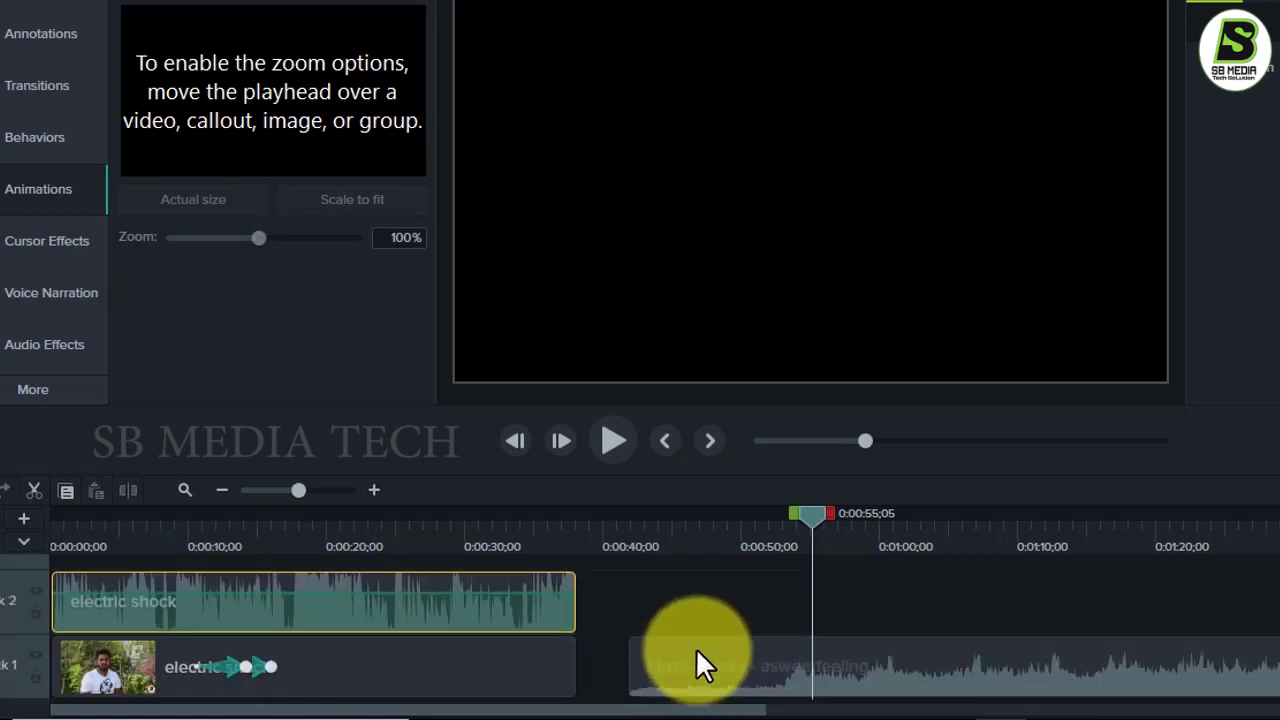
Step: Move the electric shock video and audio clips up to Tracks 2 and 3, and shift the music clip to the start of Track 1
ctrl+click(495, 680)
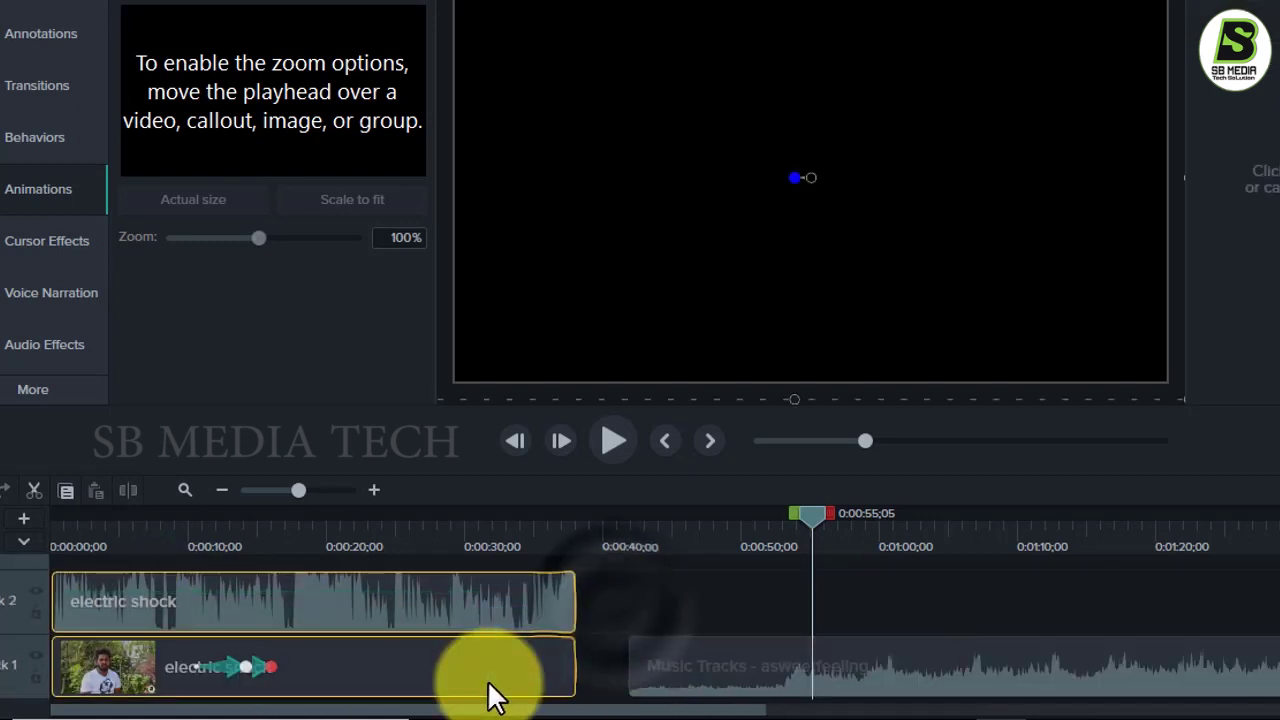
drag(495, 680, 489, 614)
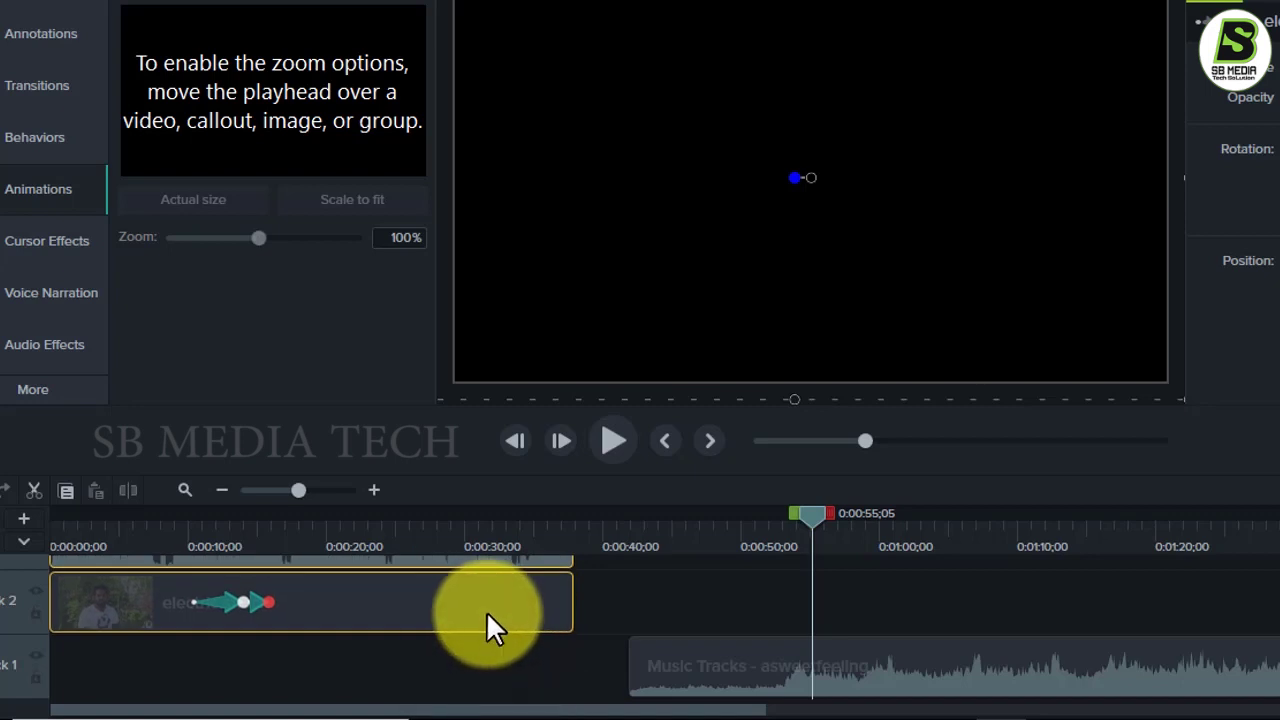
drag(636, 650, 45, 690)
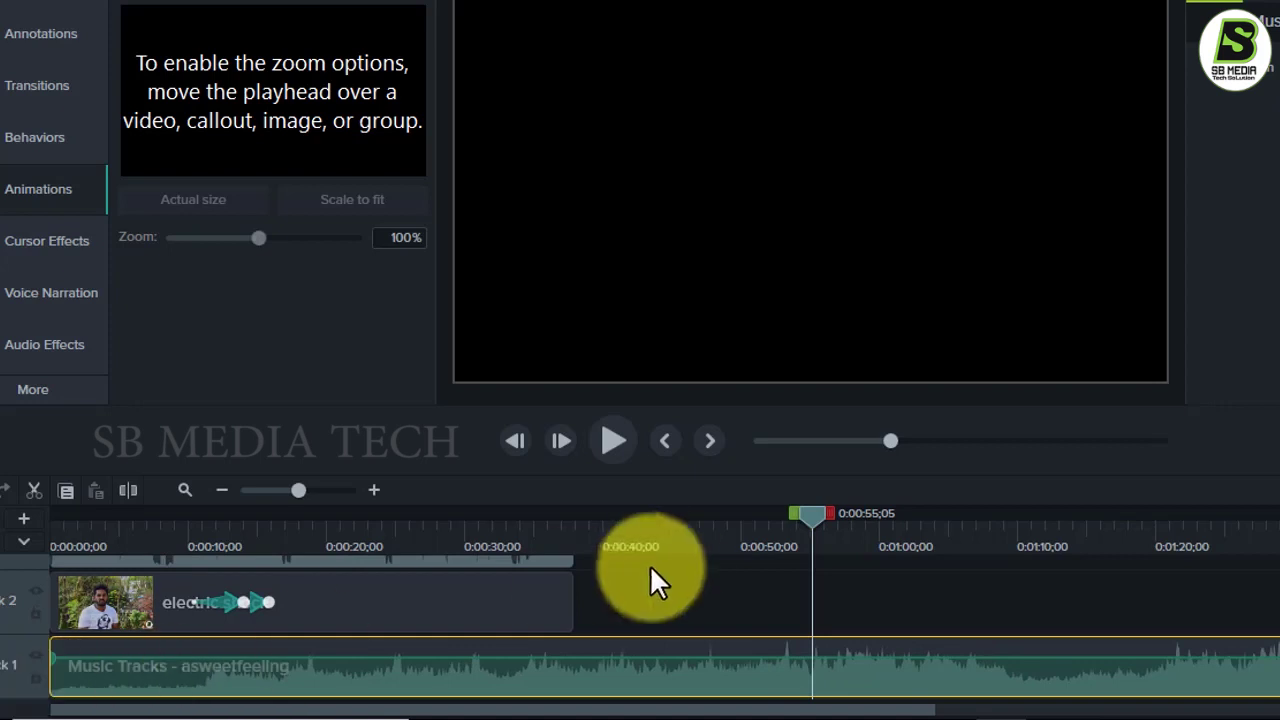
Step: Split the music clip at 0:00:37;27, where the electric shock video ends, and delete the remaining part
drag(813, 513, 576, 524)
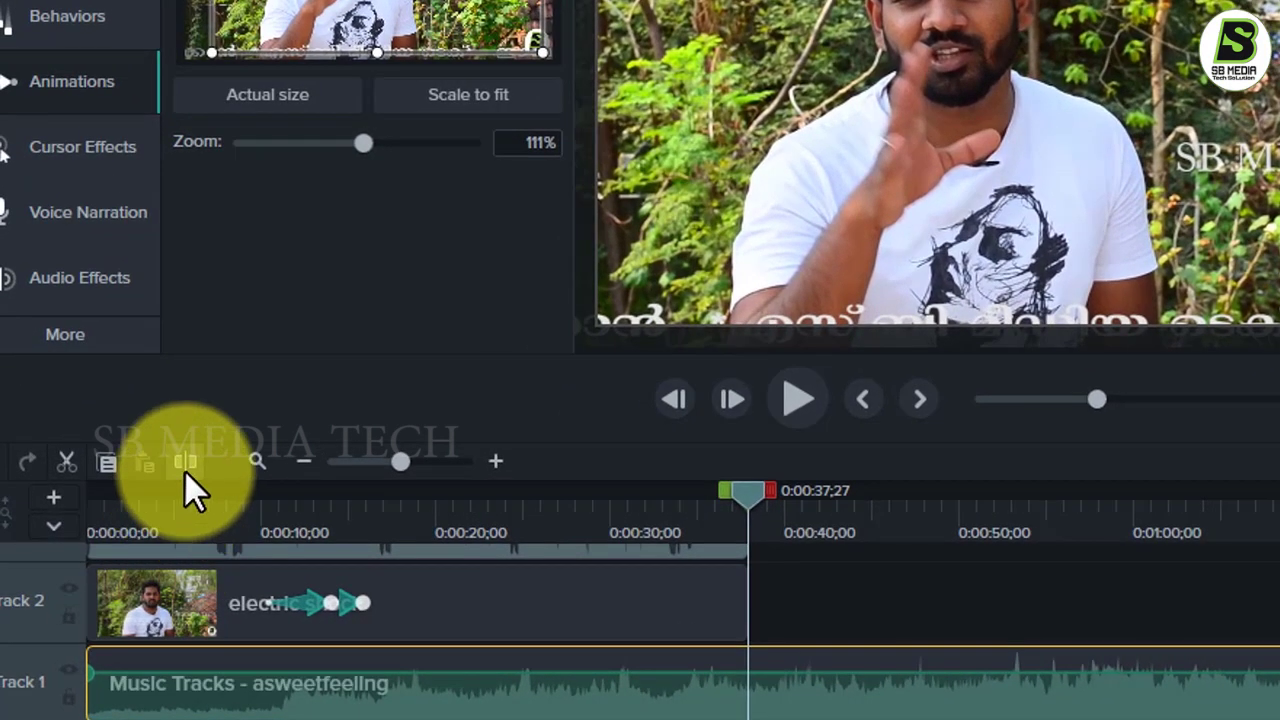
click(184, 470)
click(853, 658)
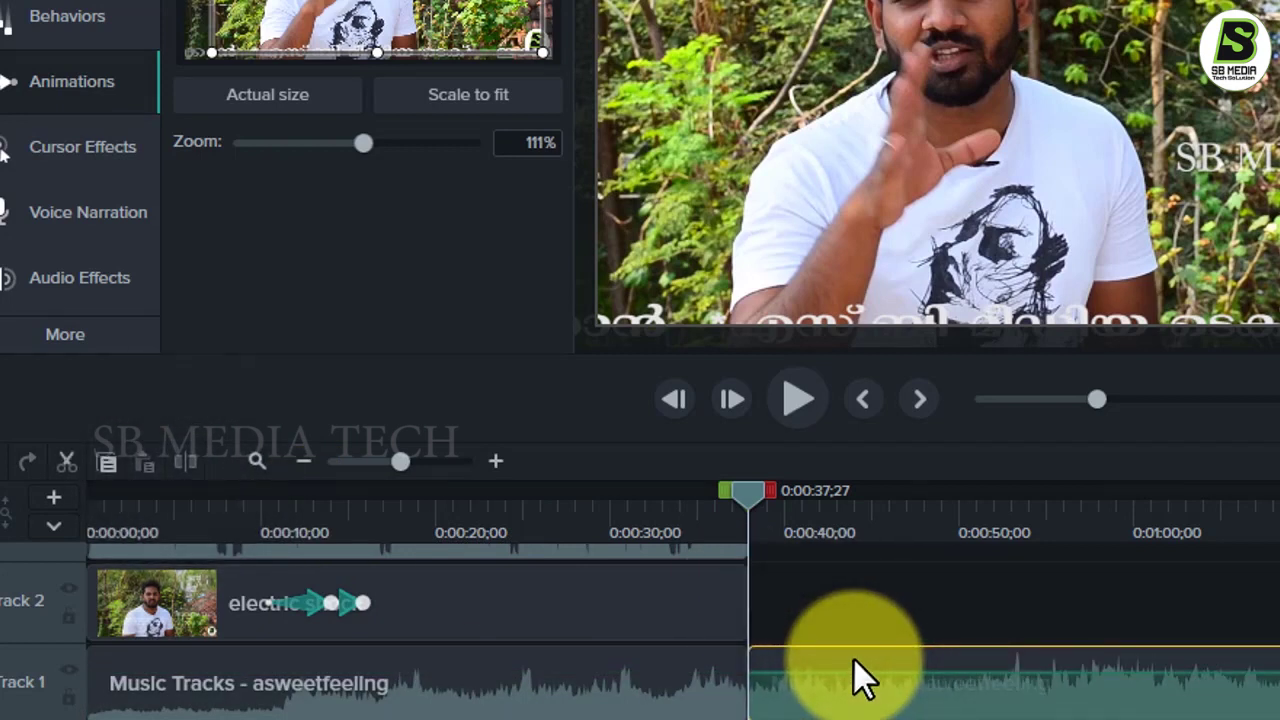
key(Delete)
Step: Lower the speaker volume to 28 and play the timeline from 0:00:16;10 to hear the music with the voice
drag(748, 495, 371, 590)
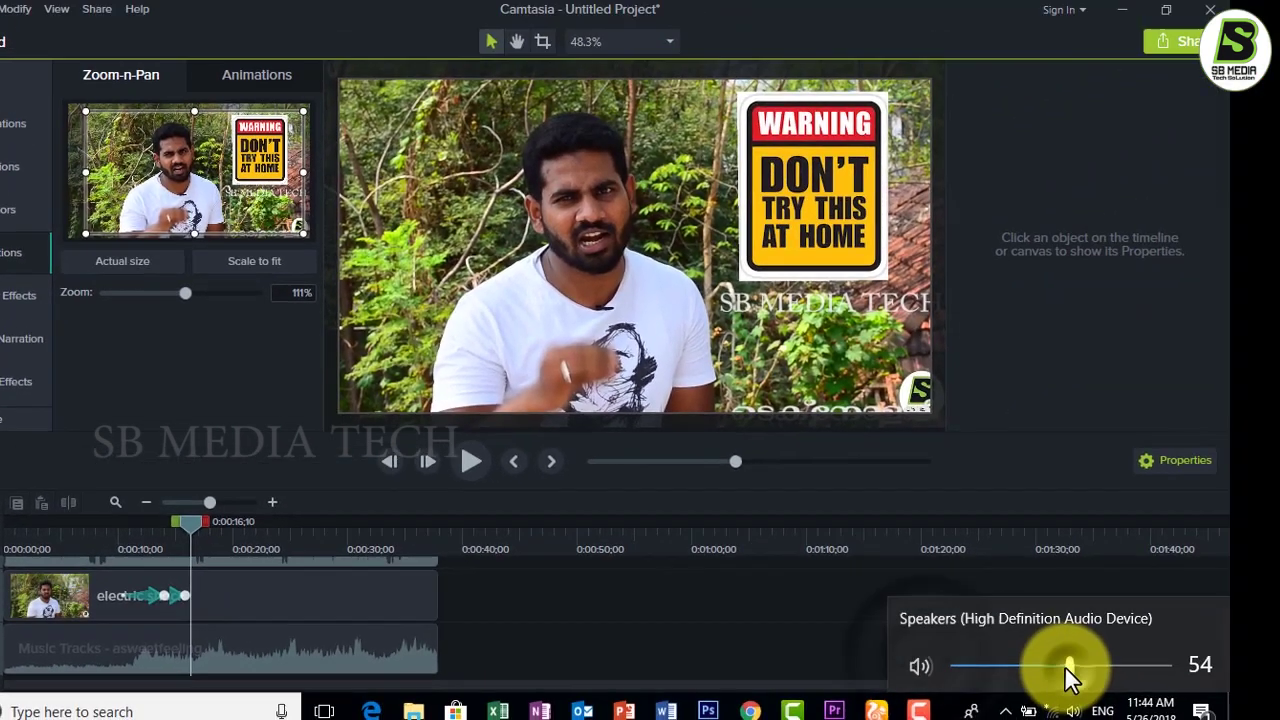
drag(1065, 668, 1008, 652)
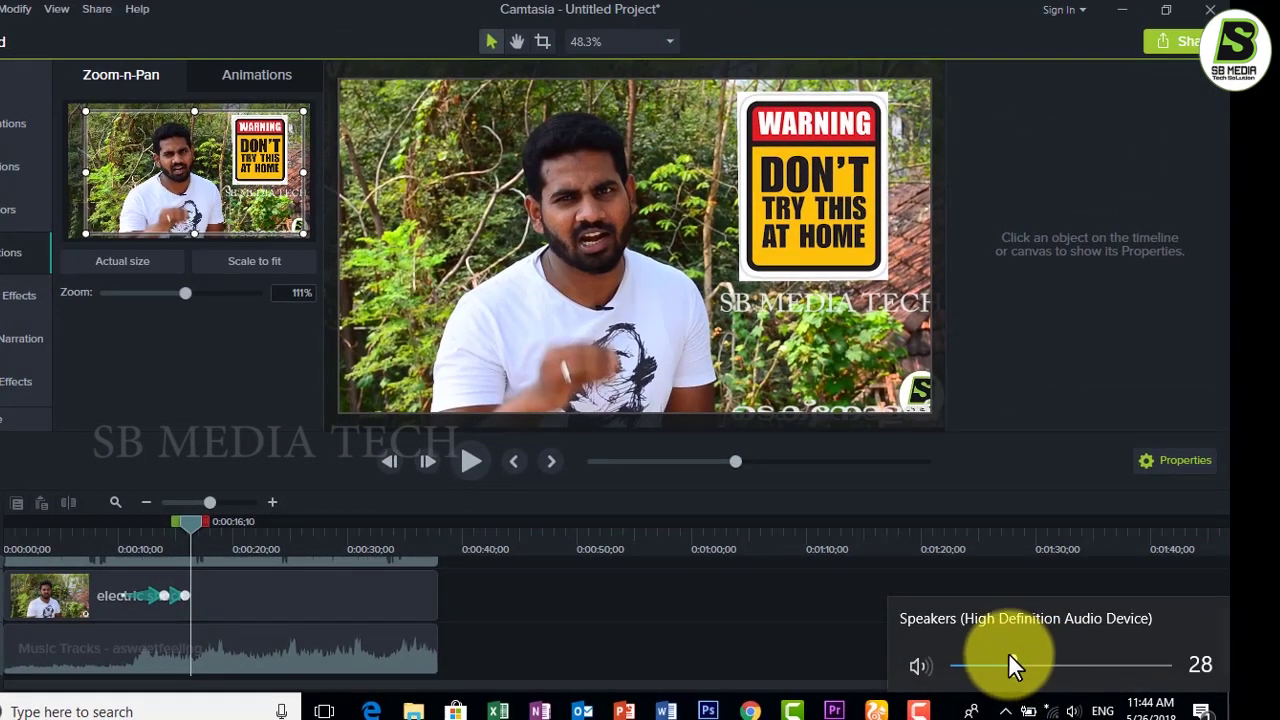
click(477, 458)
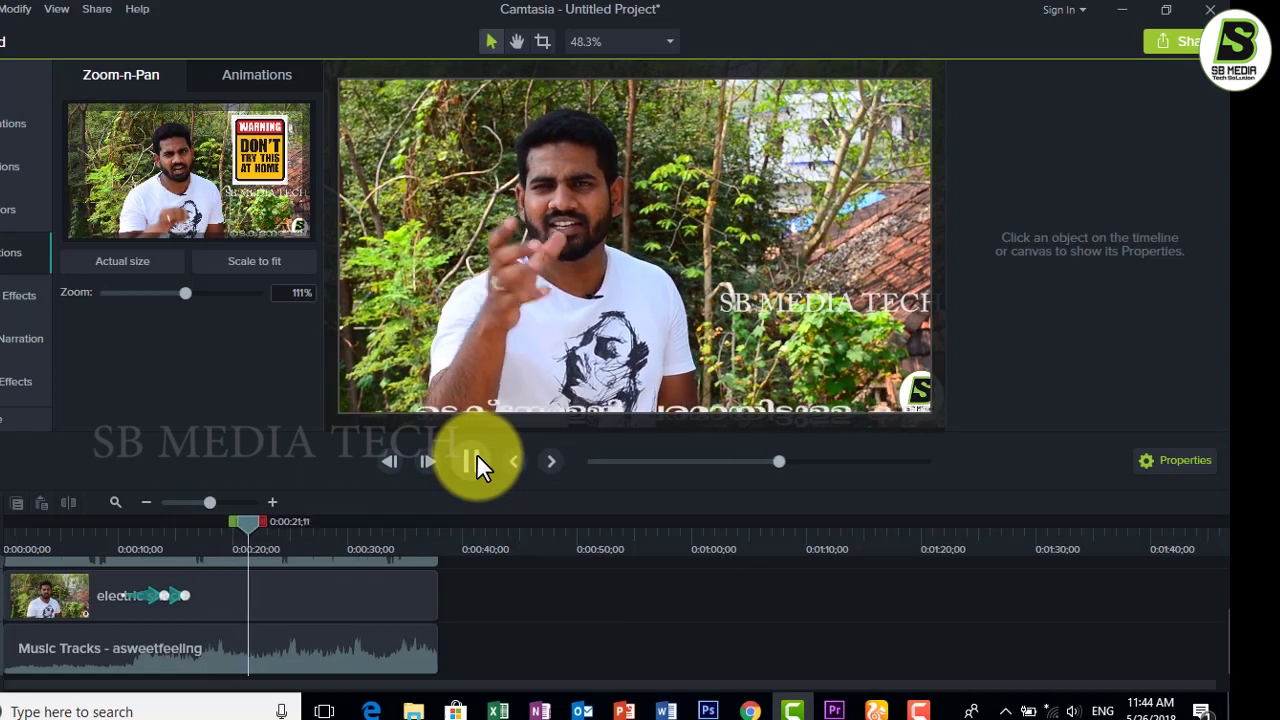
Step: Set the gain of the music clip on Track 1 to 30%
click(380, 650)
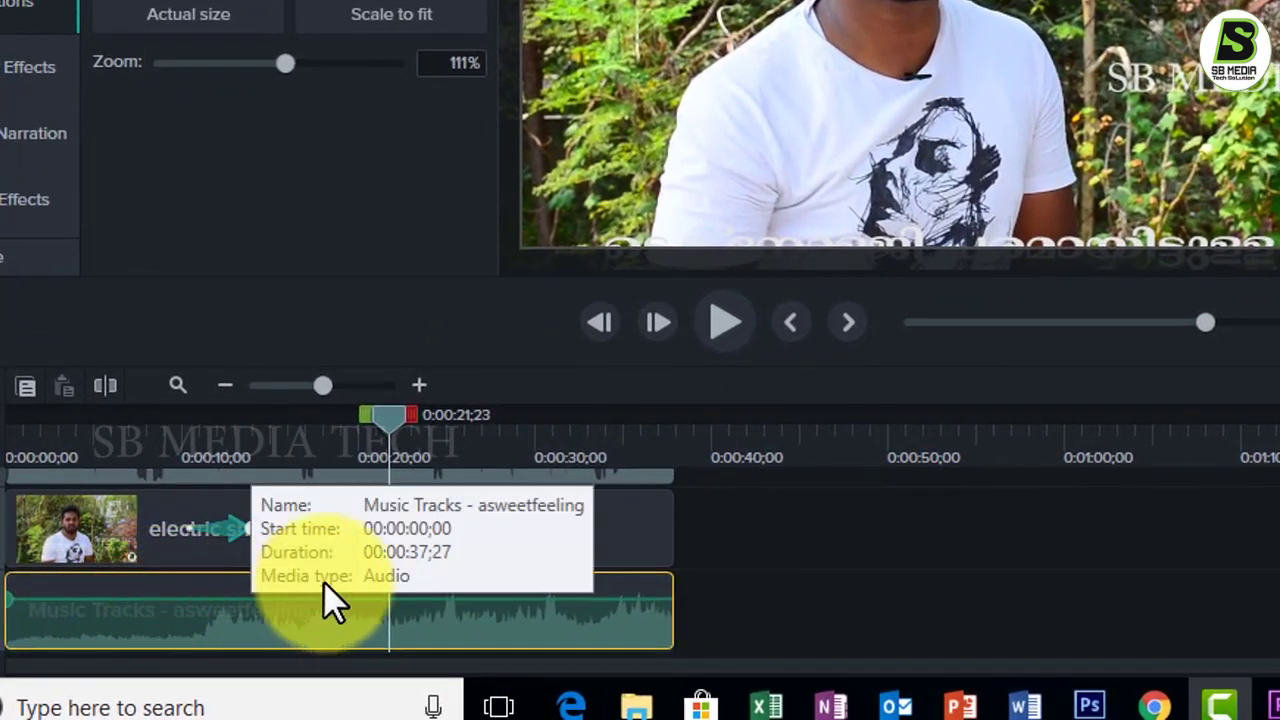
mouse_move(325, 600)
mouse_down()
mouse_move(325, 625)
mouse_move(327, 602)
mouse_up()
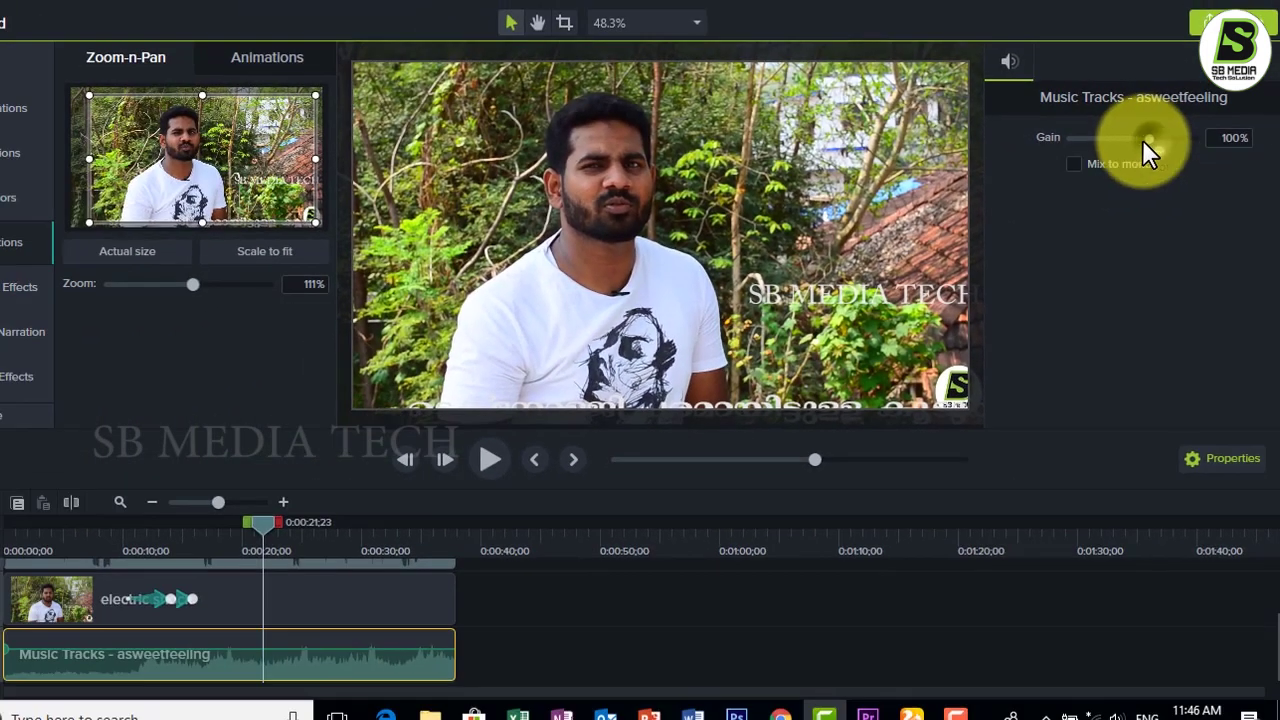
drag(1142, 139, 1117, 146)
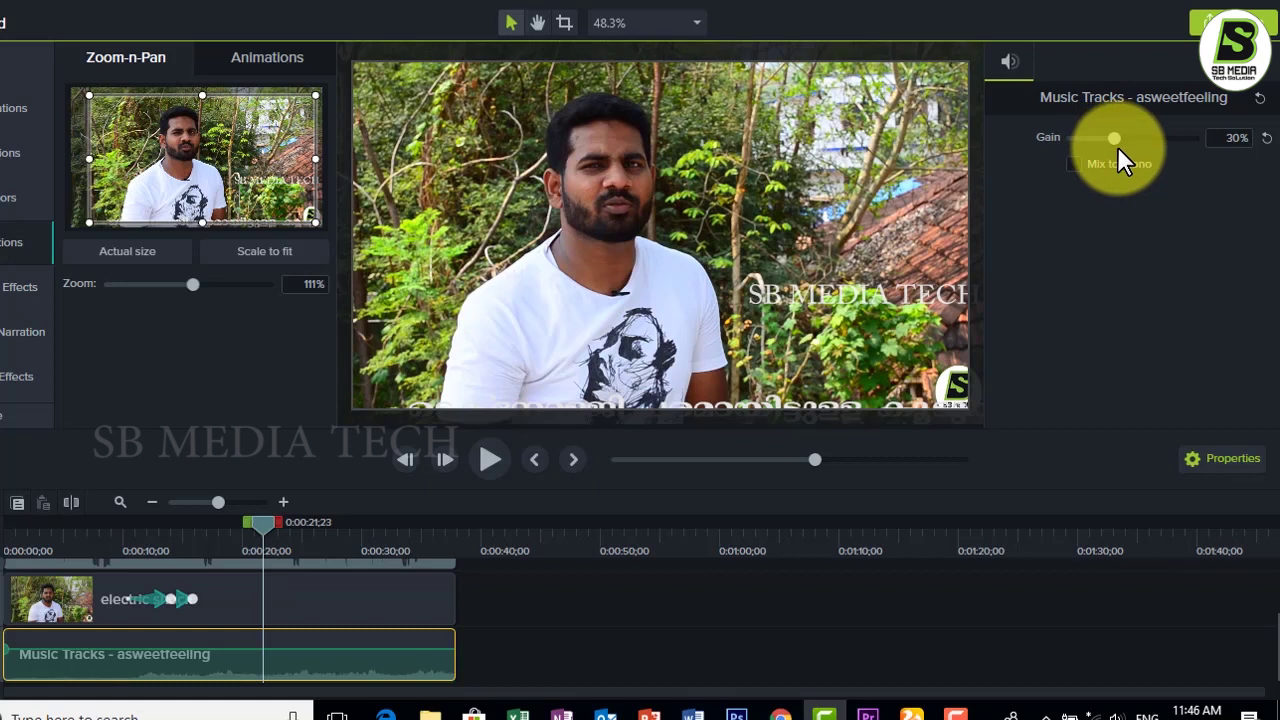
Step: Play a short stretch of the timeline to check the reduced music level, and mute the speakers
click(480, 457)
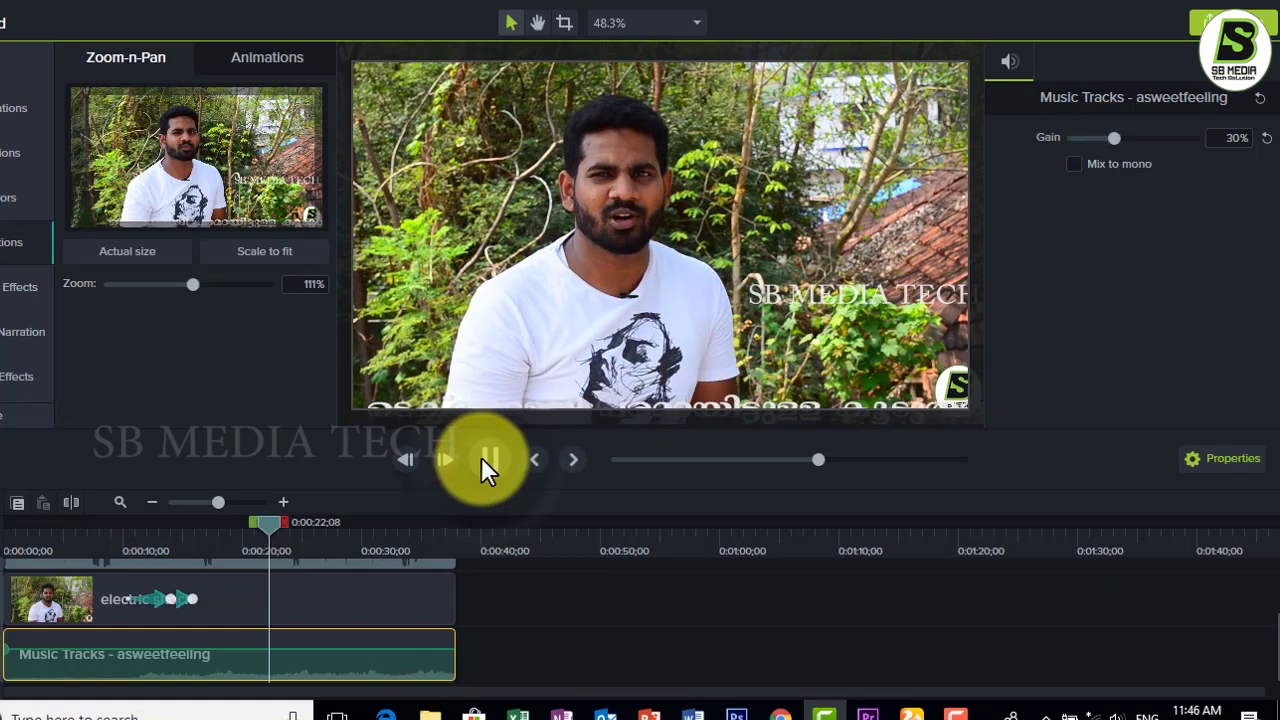
click(481, 456)
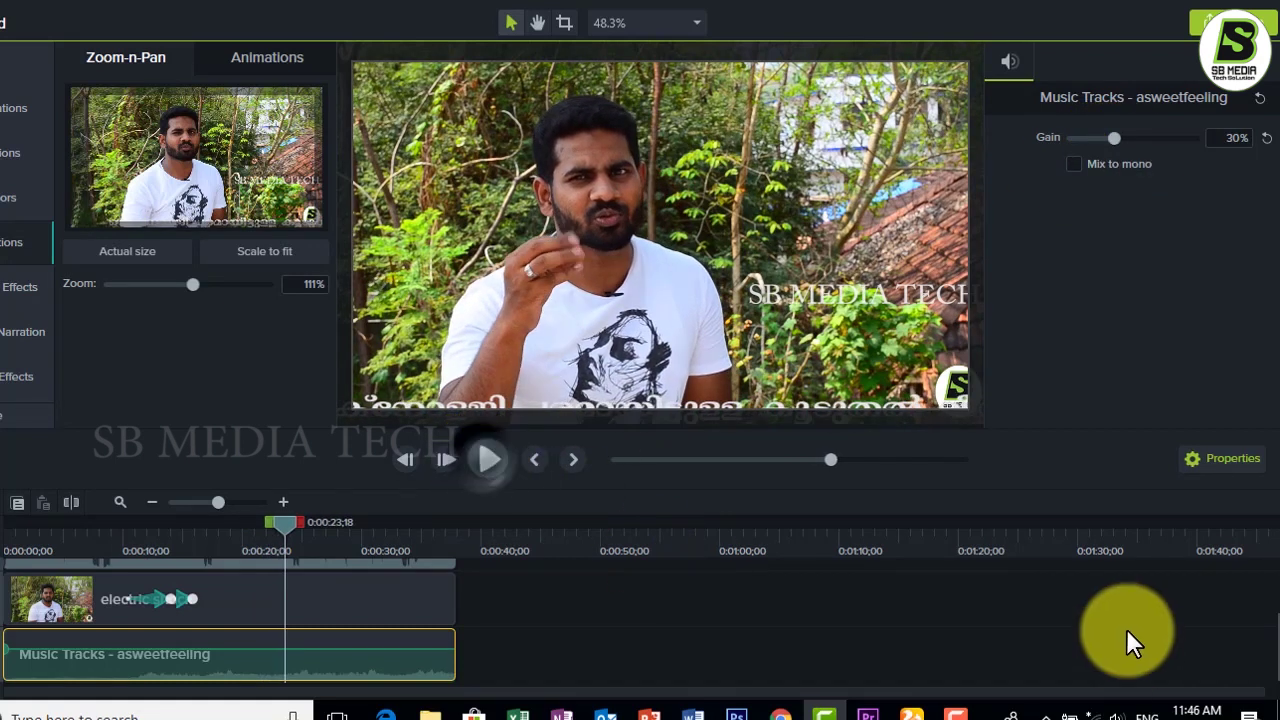
click(1118, 716)
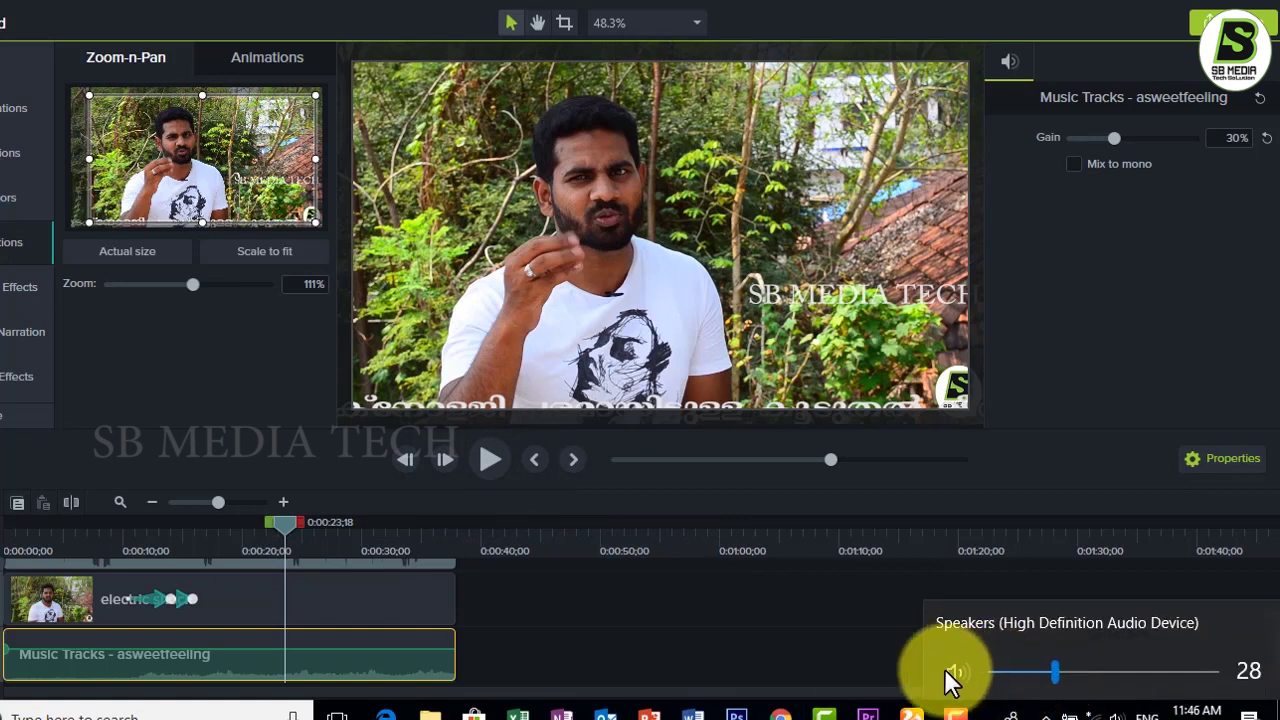
click(746, 586)
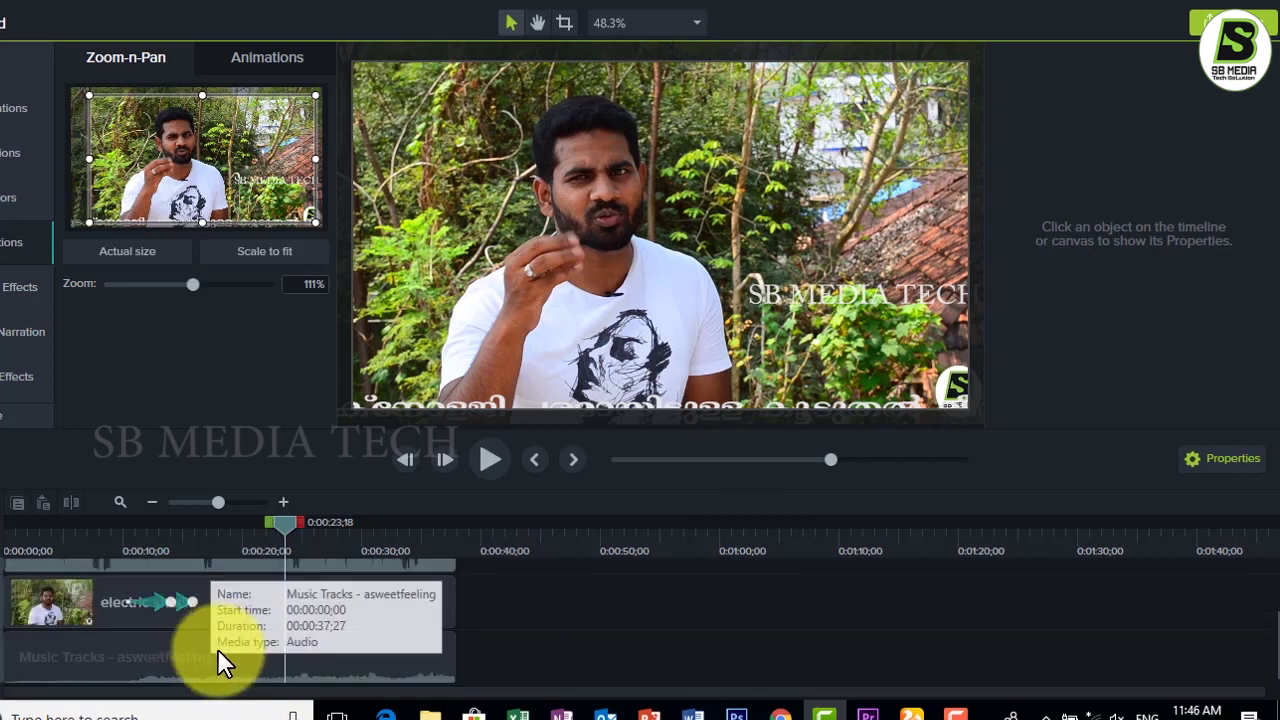
Step: Show the recorder window over the desktop, and return to the editor with the recorder minimised
scroll(497, 655, up, 2)
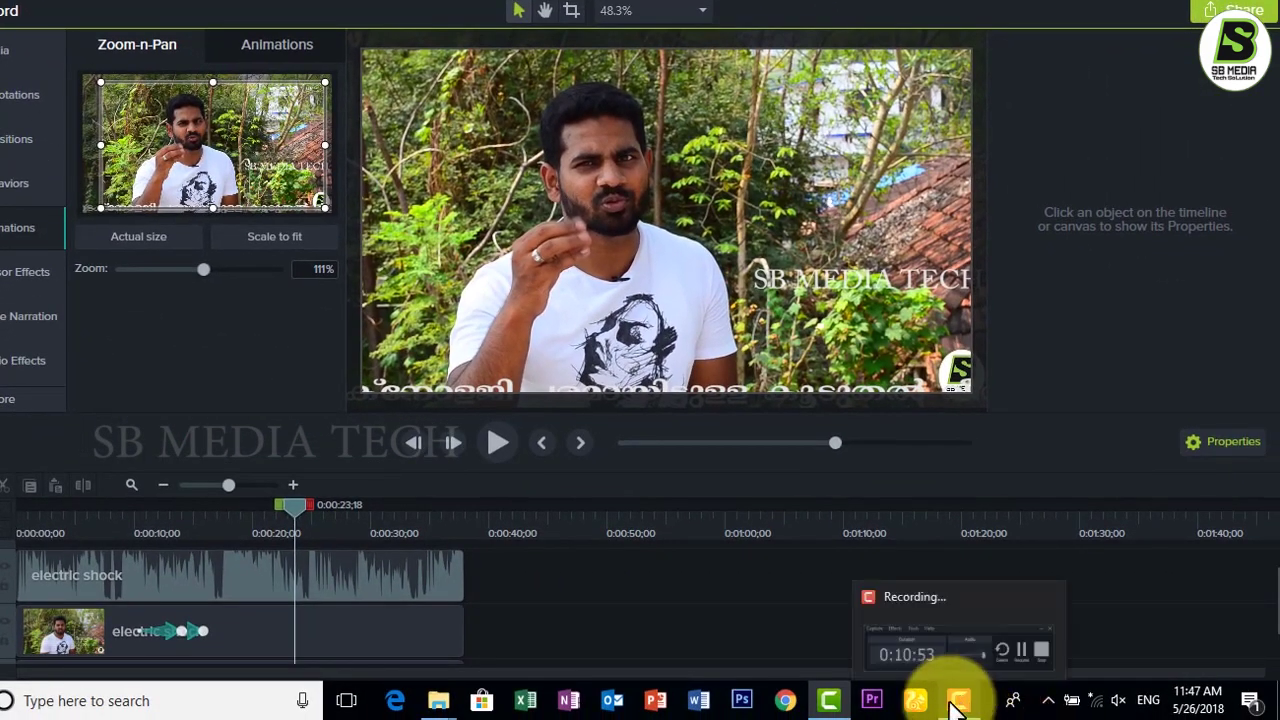
click(962, 705)
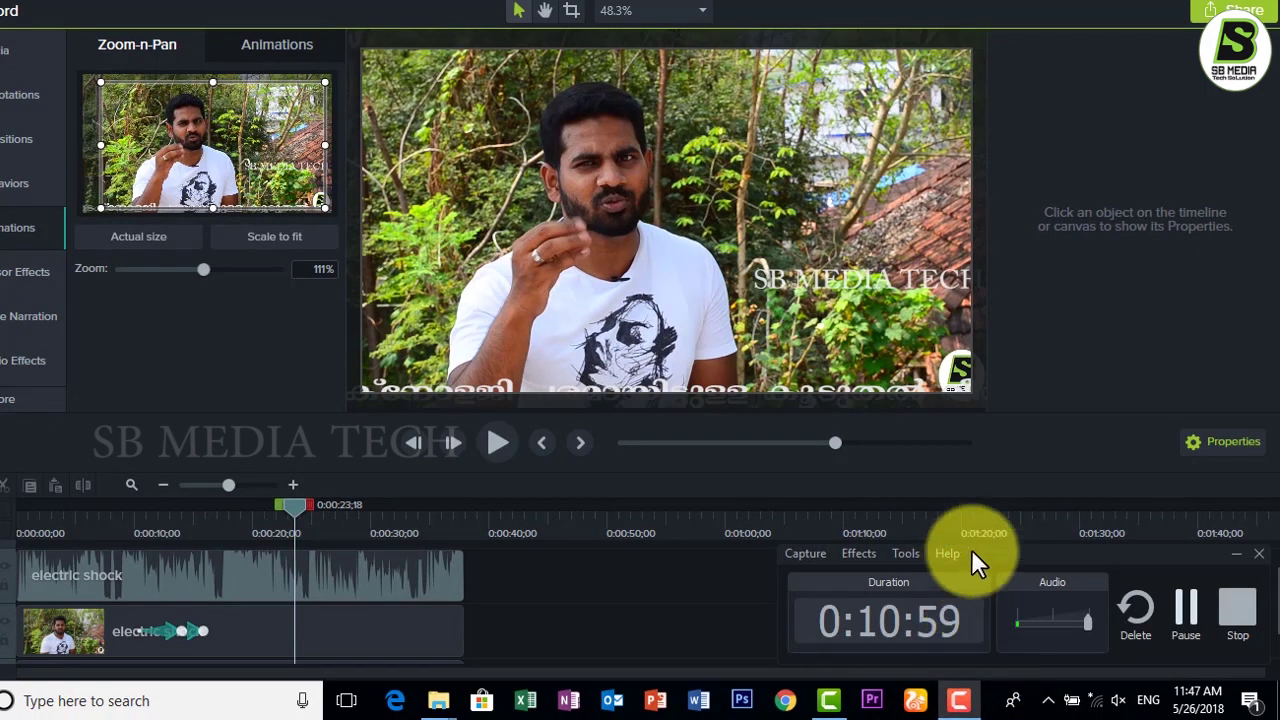
drag(1021, 553, 1013, 505)
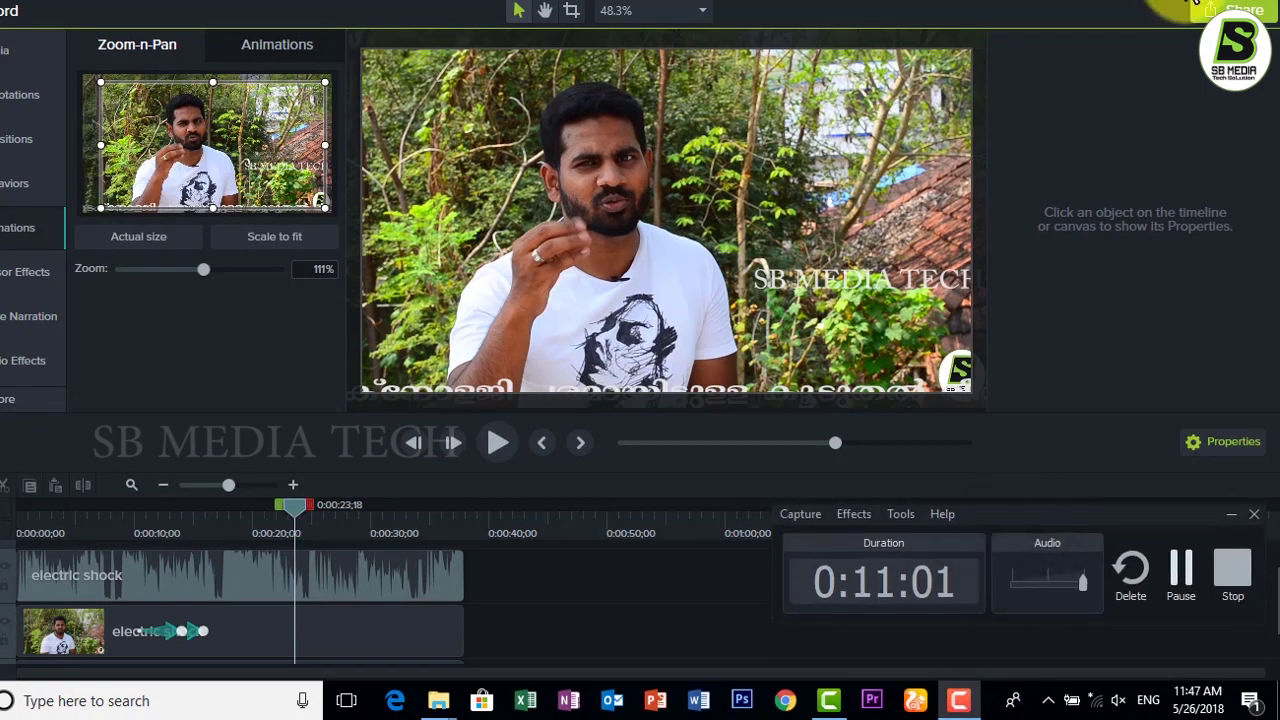
click(1210, 5)
drag(1072, 525, 1051, 447)
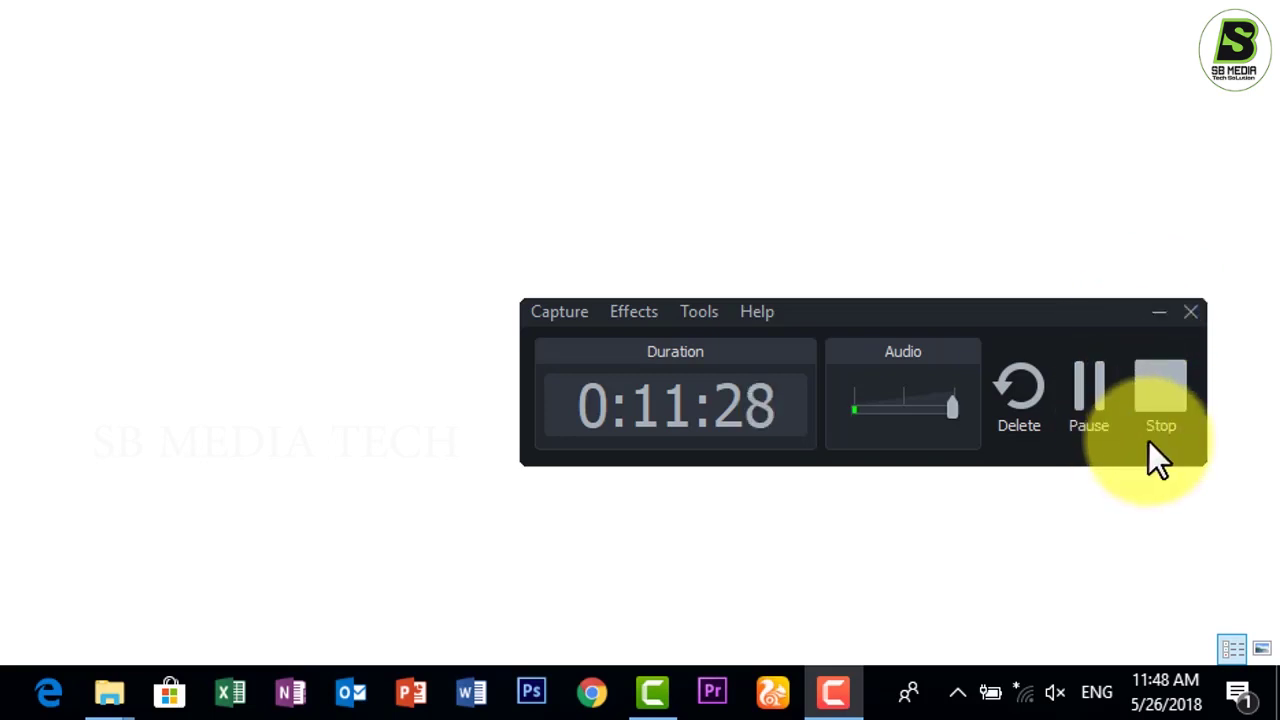
click(652, 692)
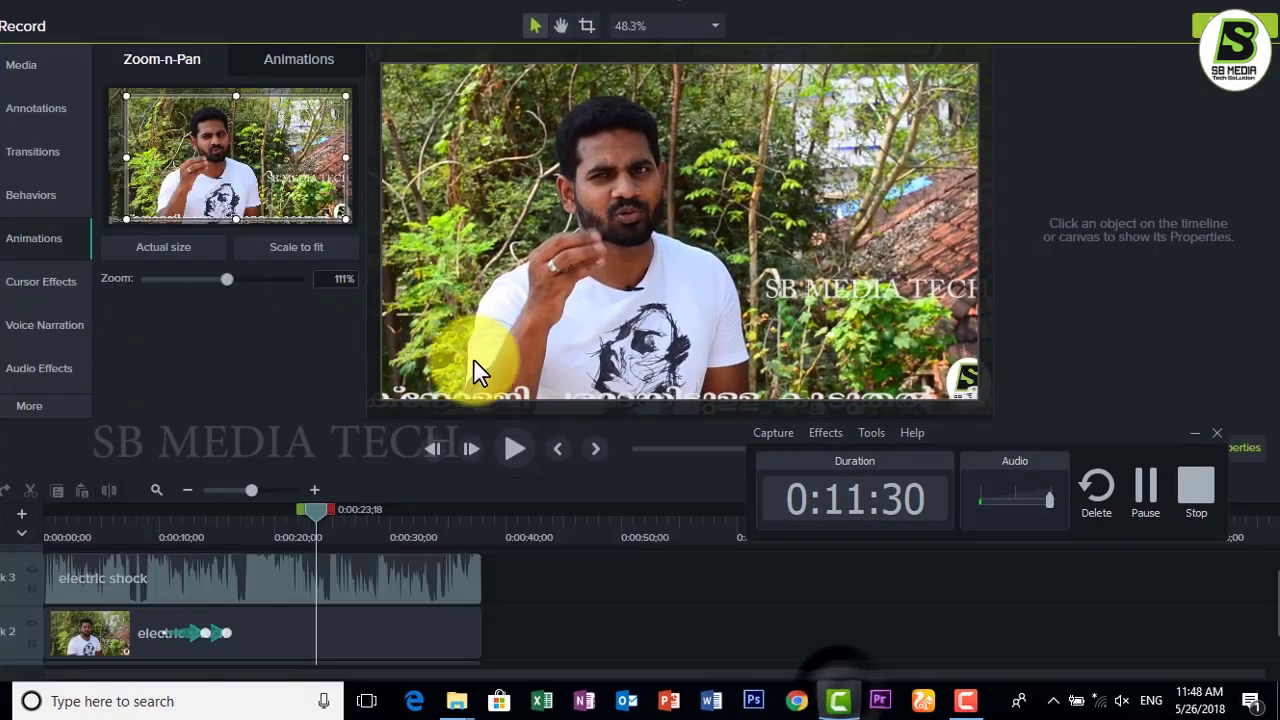
click(1195, 432)
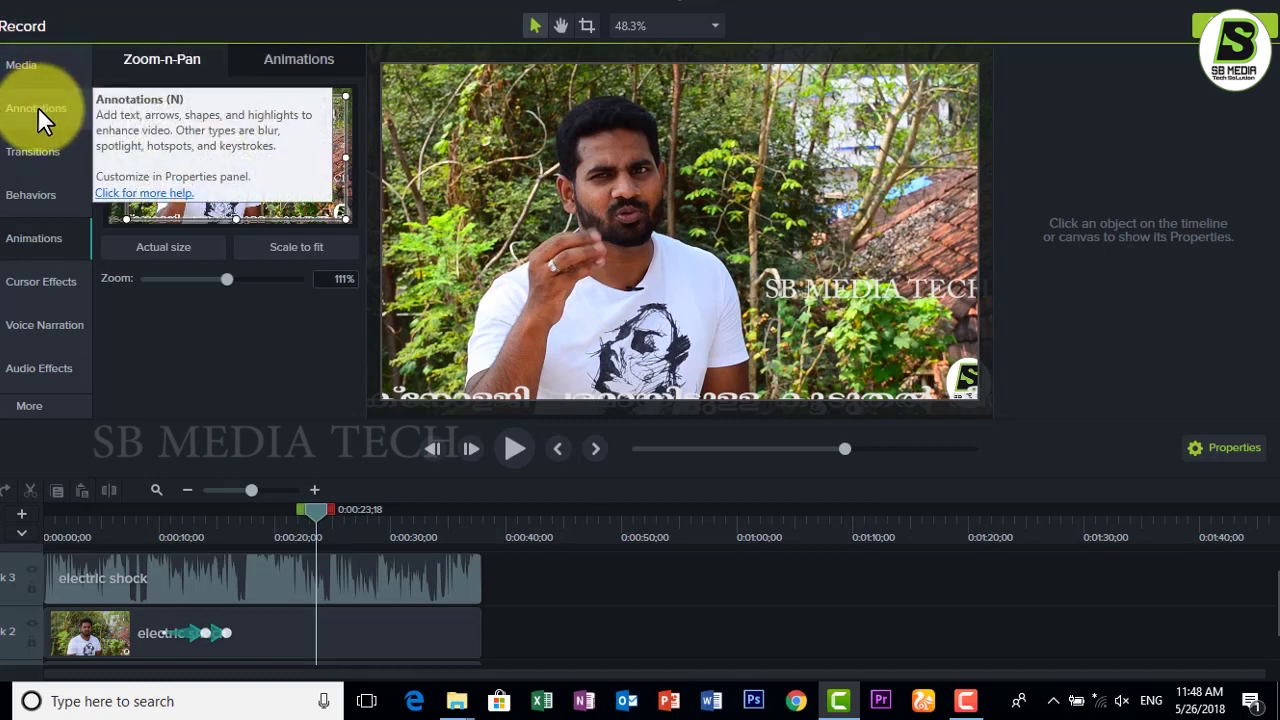
Step: Add the purple speech bubble callout on a new Track 4 near 10 seconds and set the playhead to 0:00:09;26
click(36, 106)
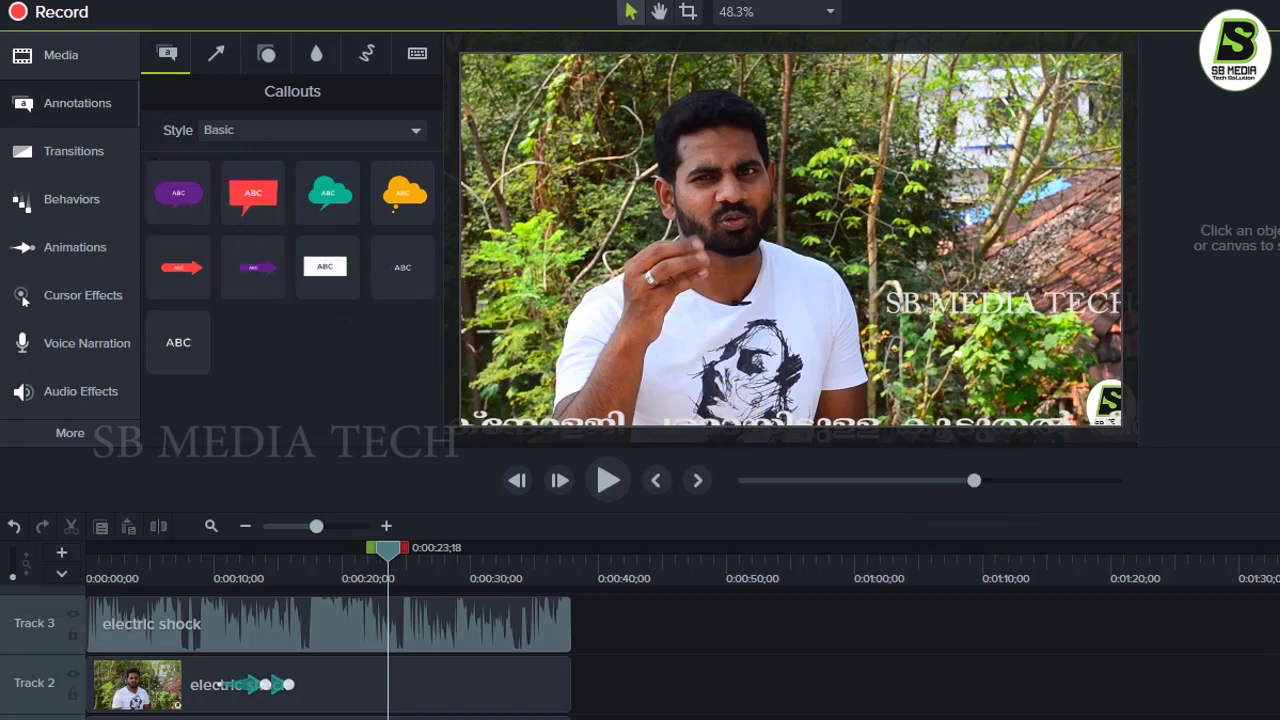
scroll(286, 658, up, 1)
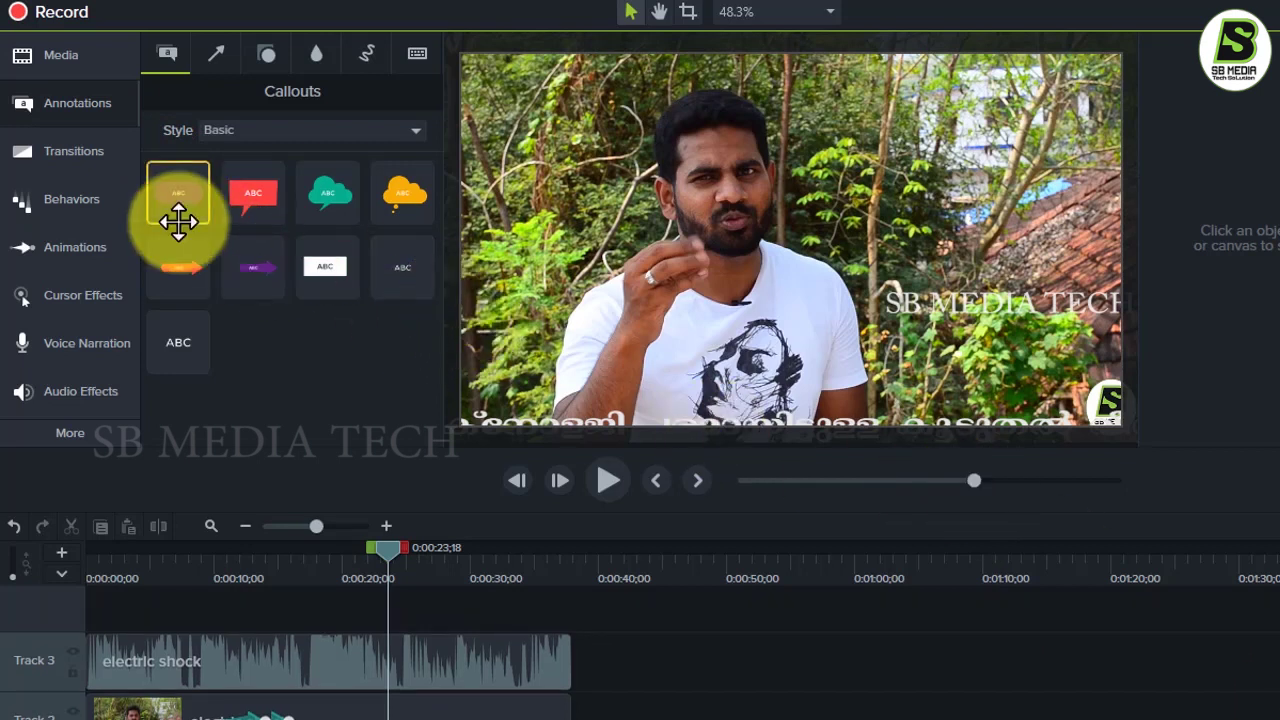
drag(180, 194, 352, 627)
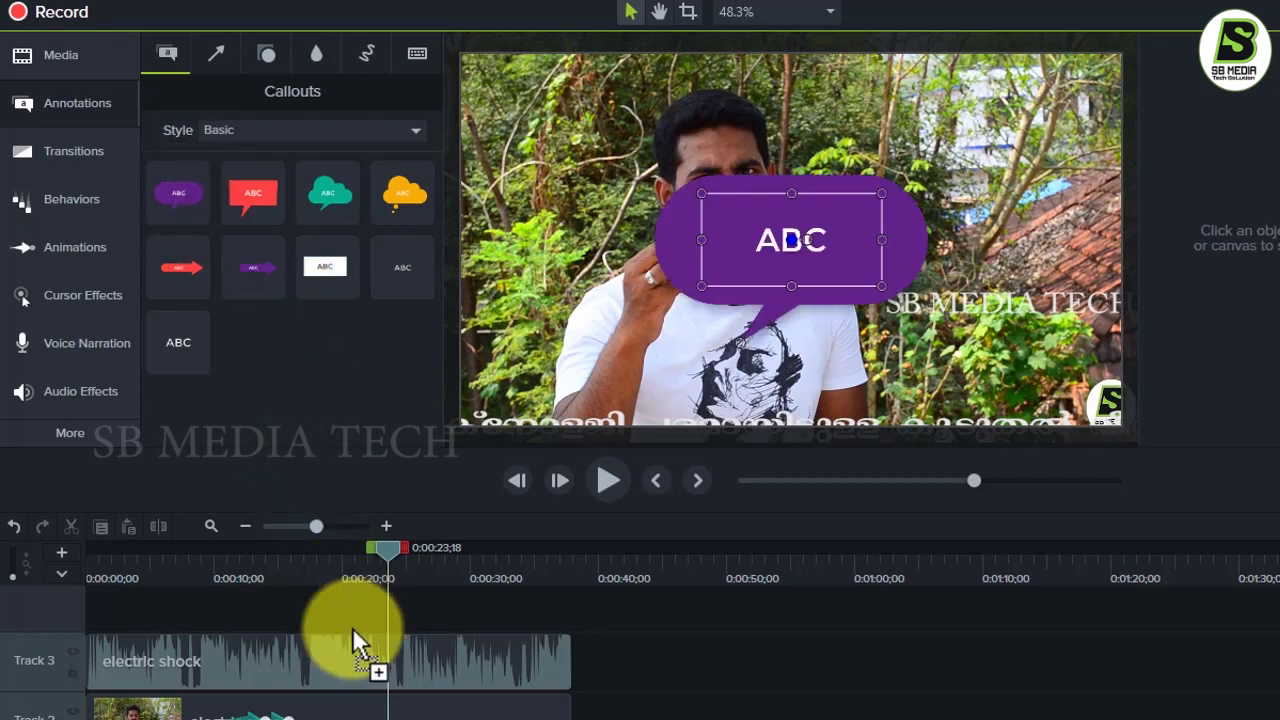
drag(353, 608, 261, 608)
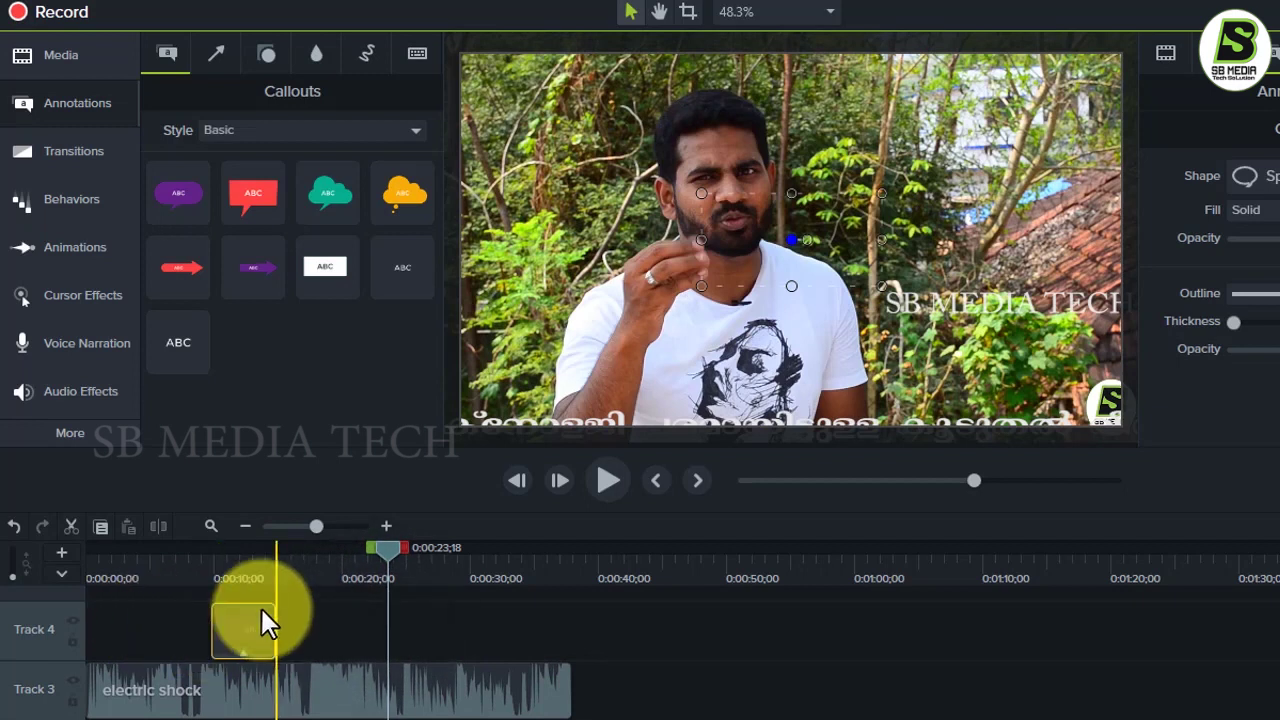
drag(395, 558, 251, 634)
click(251, 623)
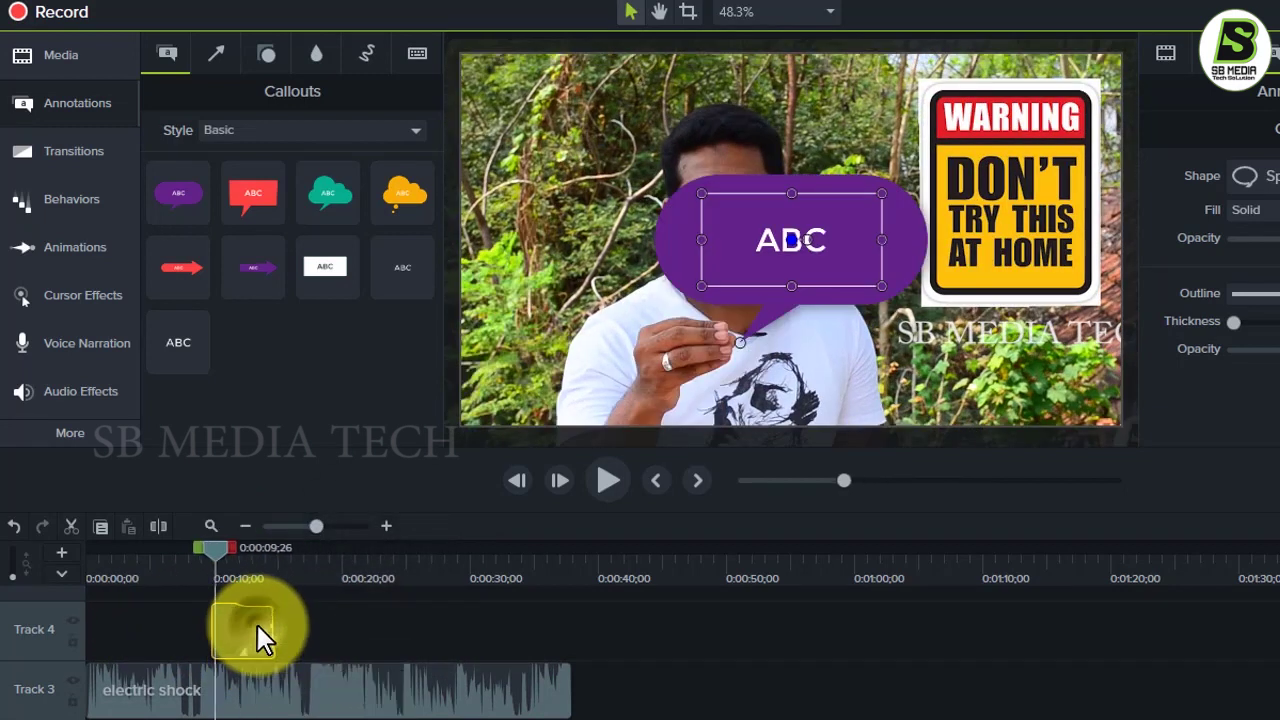
Step: Replace the callout's text with the presenter's first name and move the callout to the lower-left area of the video
click(874, 264)
double_click(809, 249)
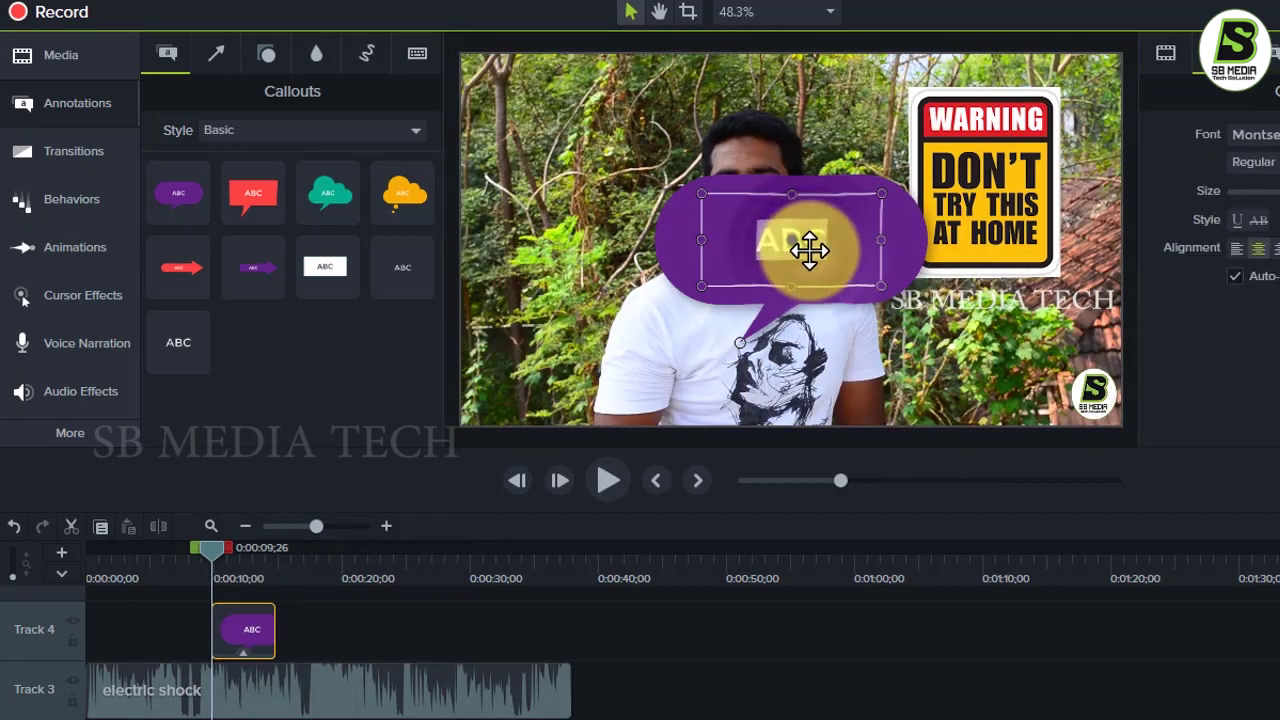
text(SB)
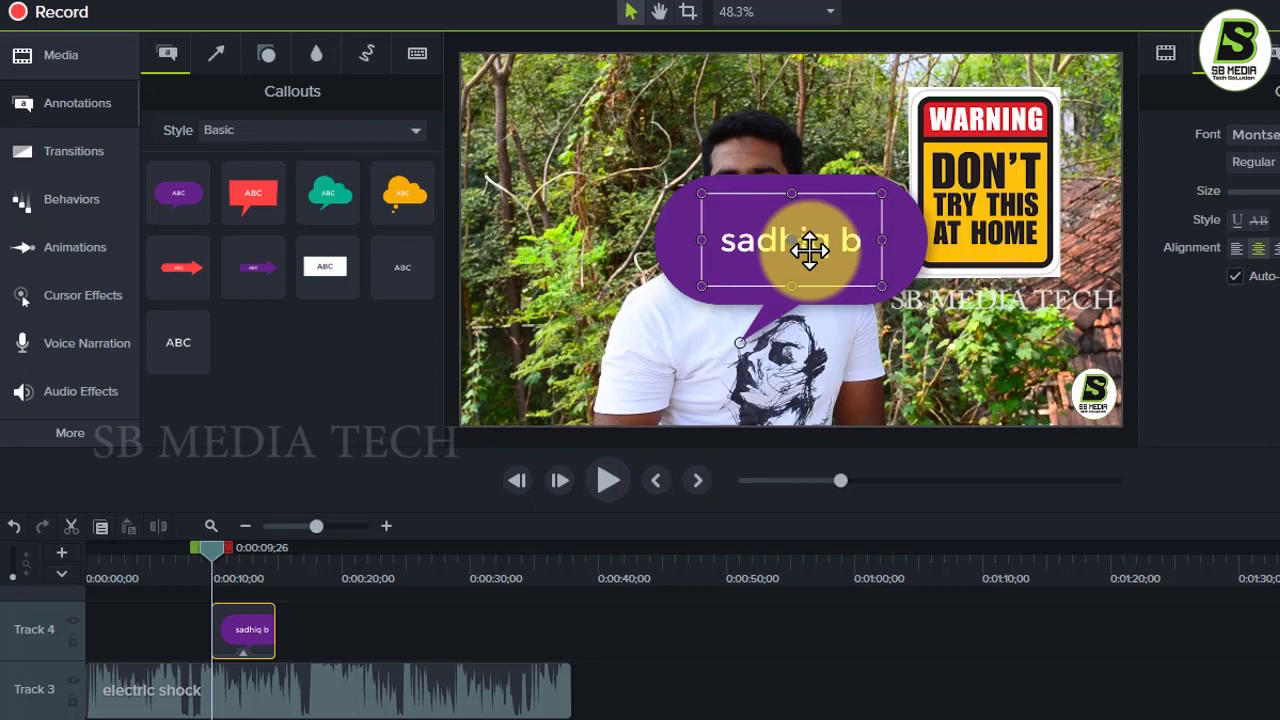
drag(809, 250, 570, 357)
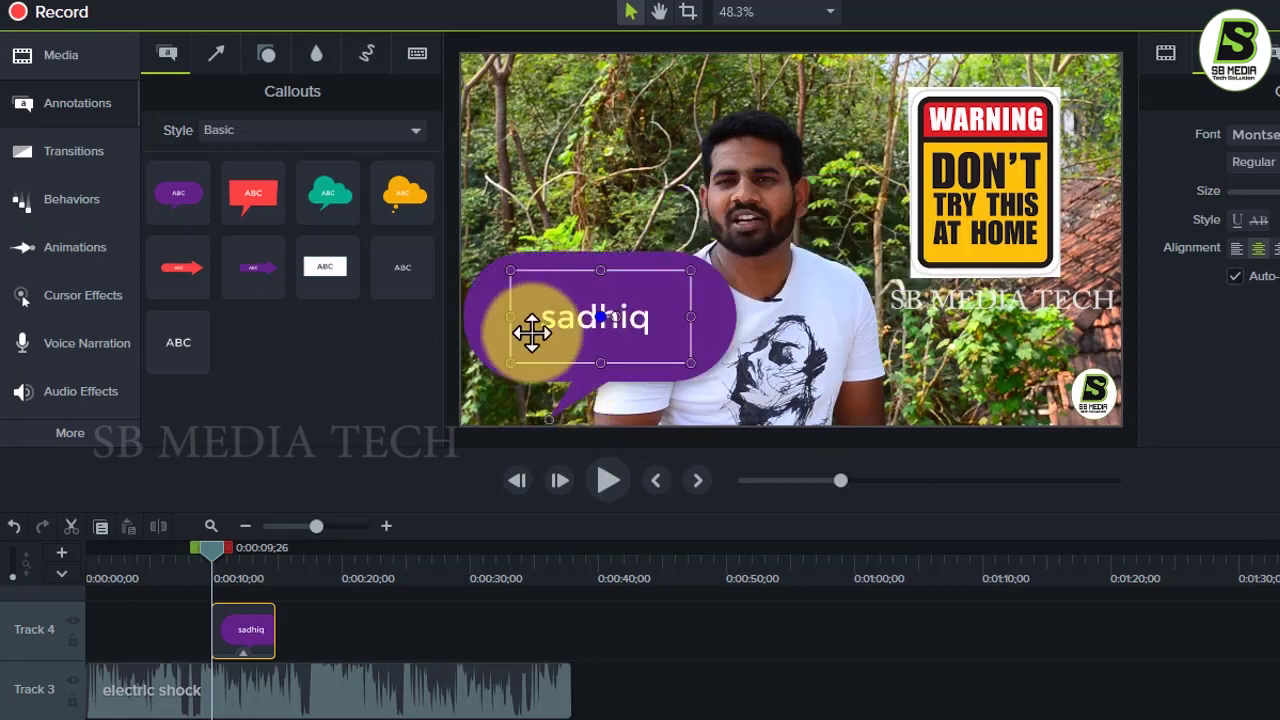
Step: Apply the Fade transition to the callout on Track 4 and scrub through it to check the effect
mouse_move(210, 547)
mouse_down()
mouse_move(319, 561)
mouse_move(197, 560)
mouse_move(216, 564)
mouse_up()
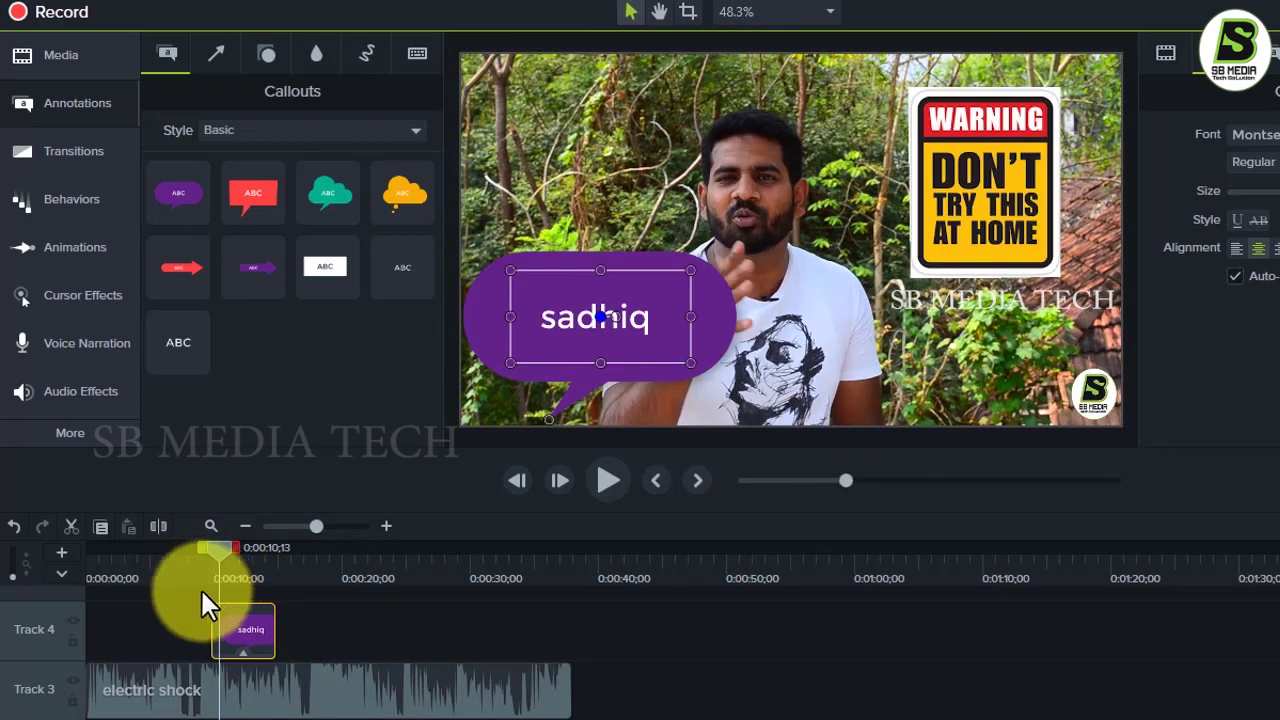
click(55, 245)
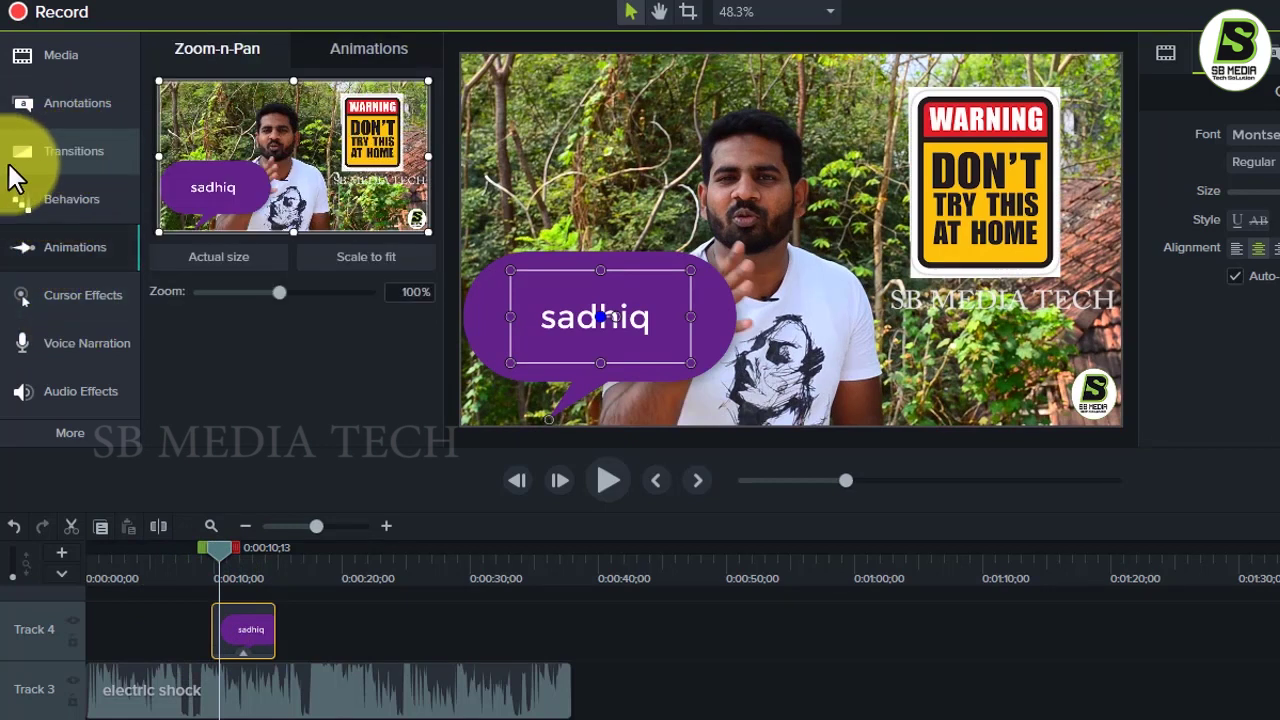
click(53, 150)
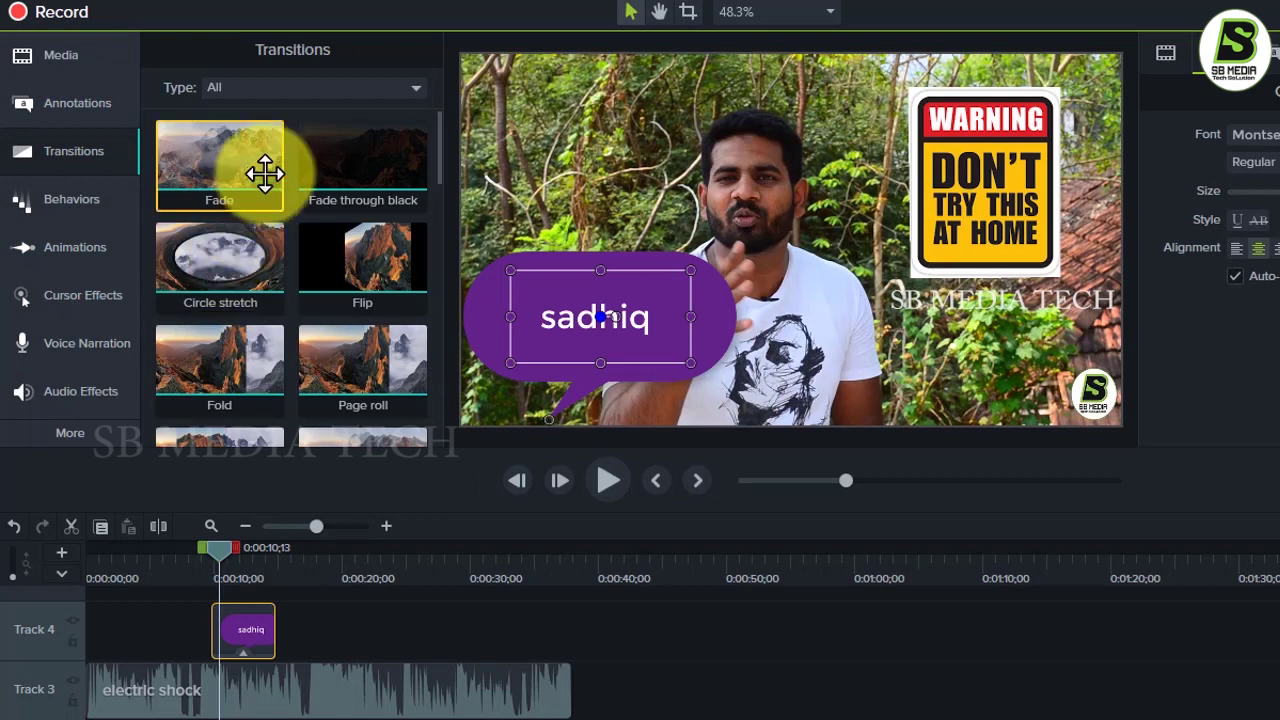
drag(218, 147, 230, 642)
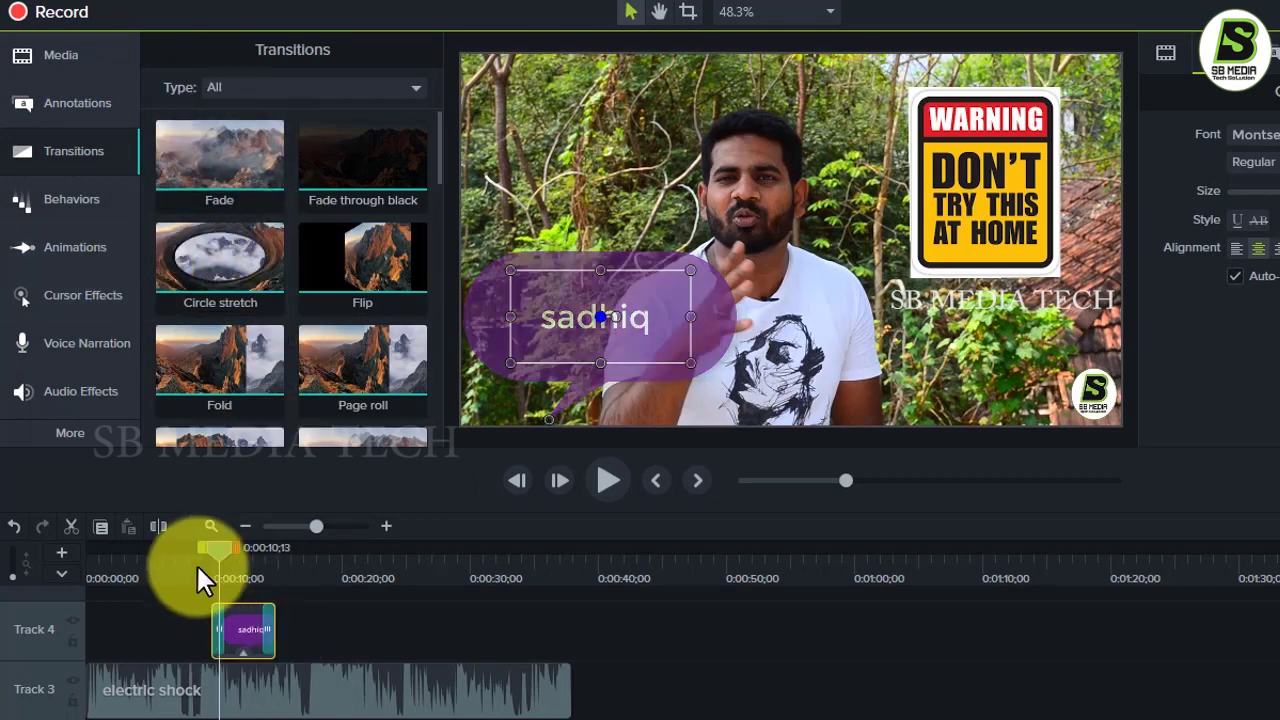
click(222, 560)
drag(230, 565, 275, 566)
Step: Apply the Circle stretch transition to the callout on Track 4 and play the timeline from just before it
drag(248, 295, 236, 628)
click(206, 561)
click(608, 480)
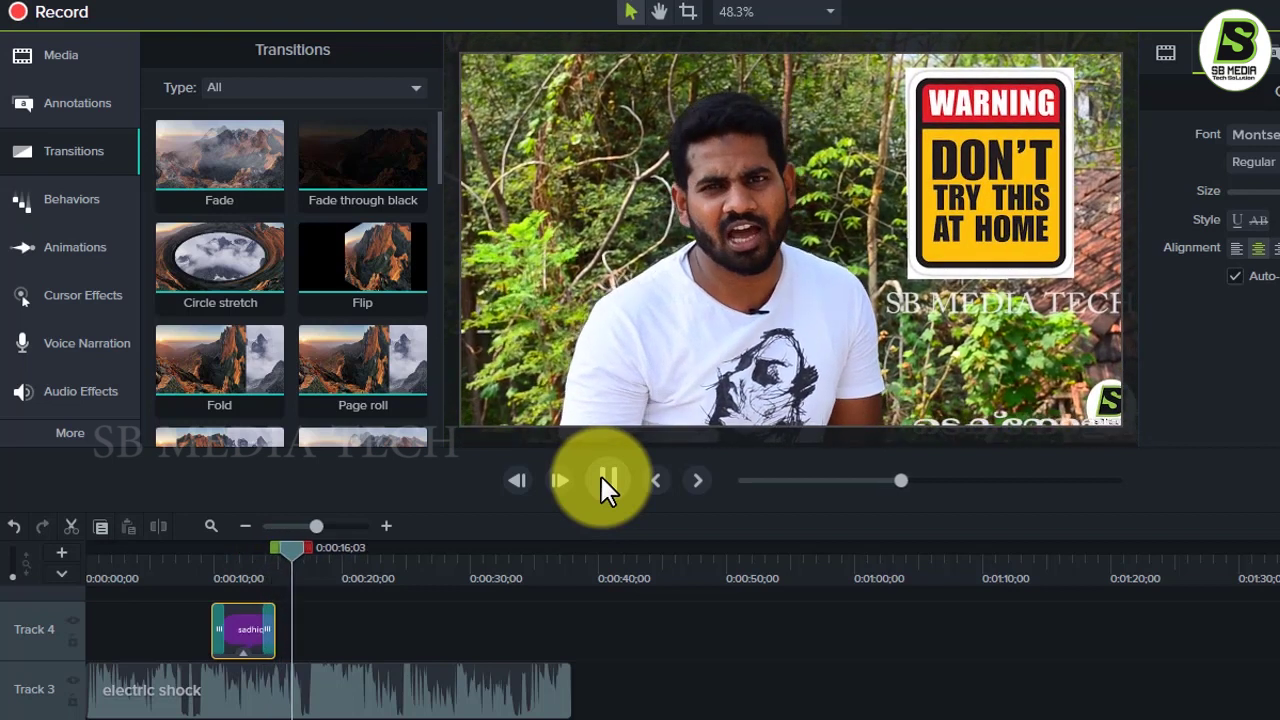
click(603, 478)
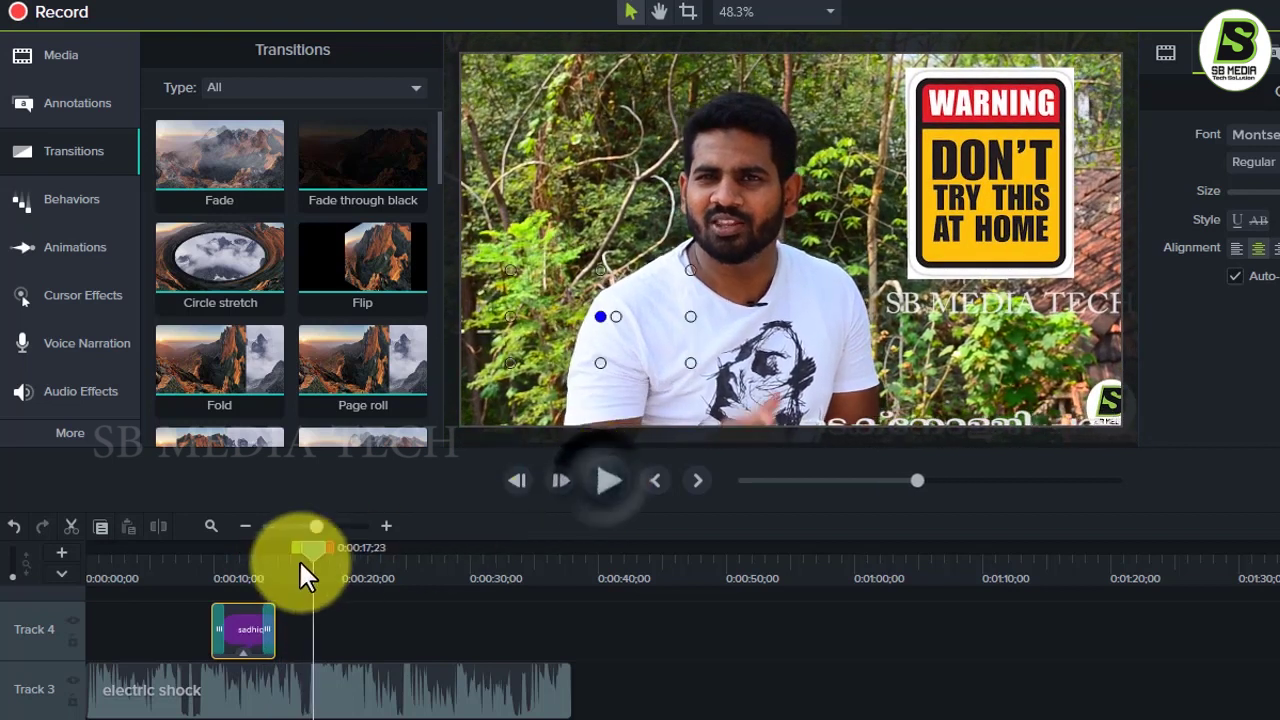
Step: Apply the Circle stretch transition to the end of the video clip on Track 2
click(49, 96)
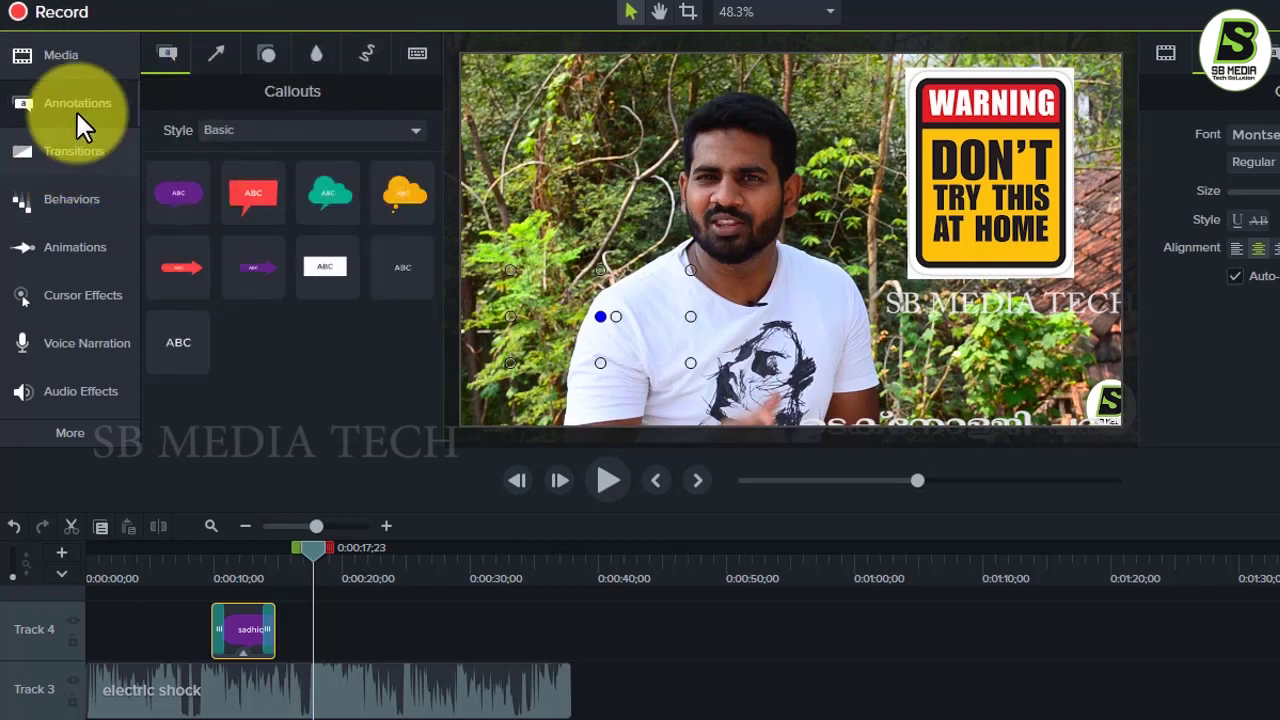
click(72, 155)
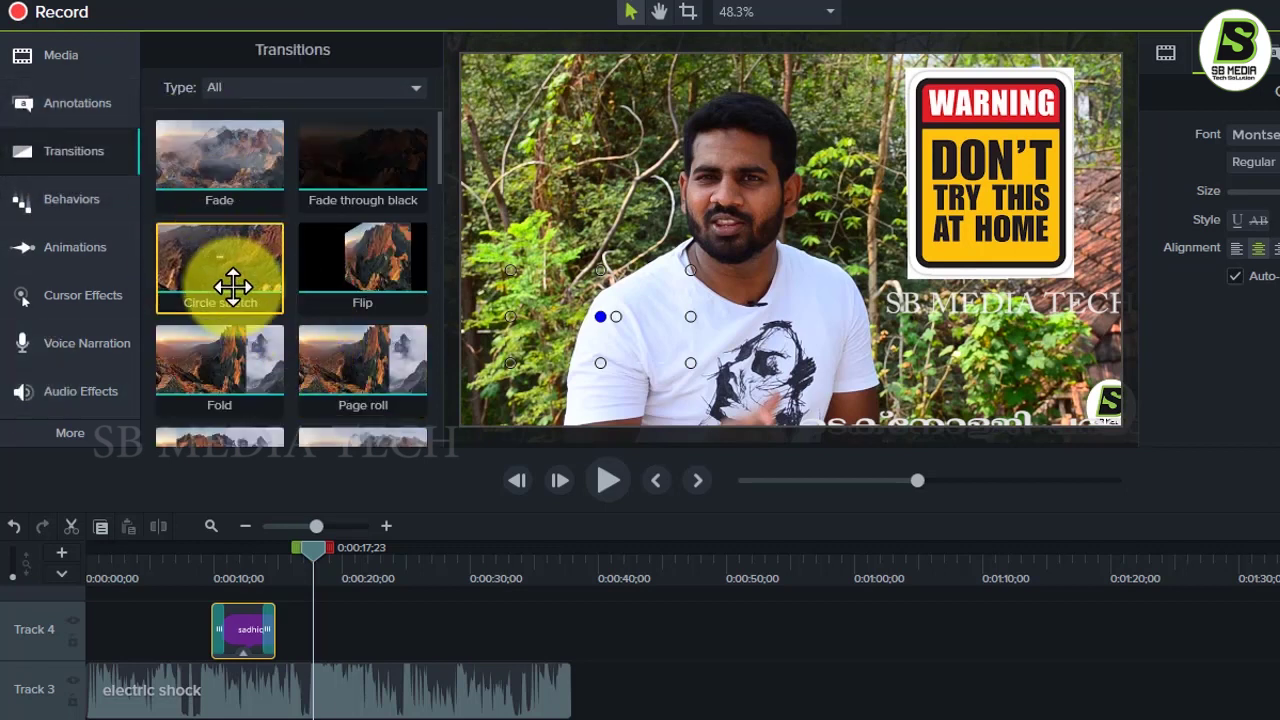
scroll(430, 600, down, 2)
drag(234, 266, 557, 691)
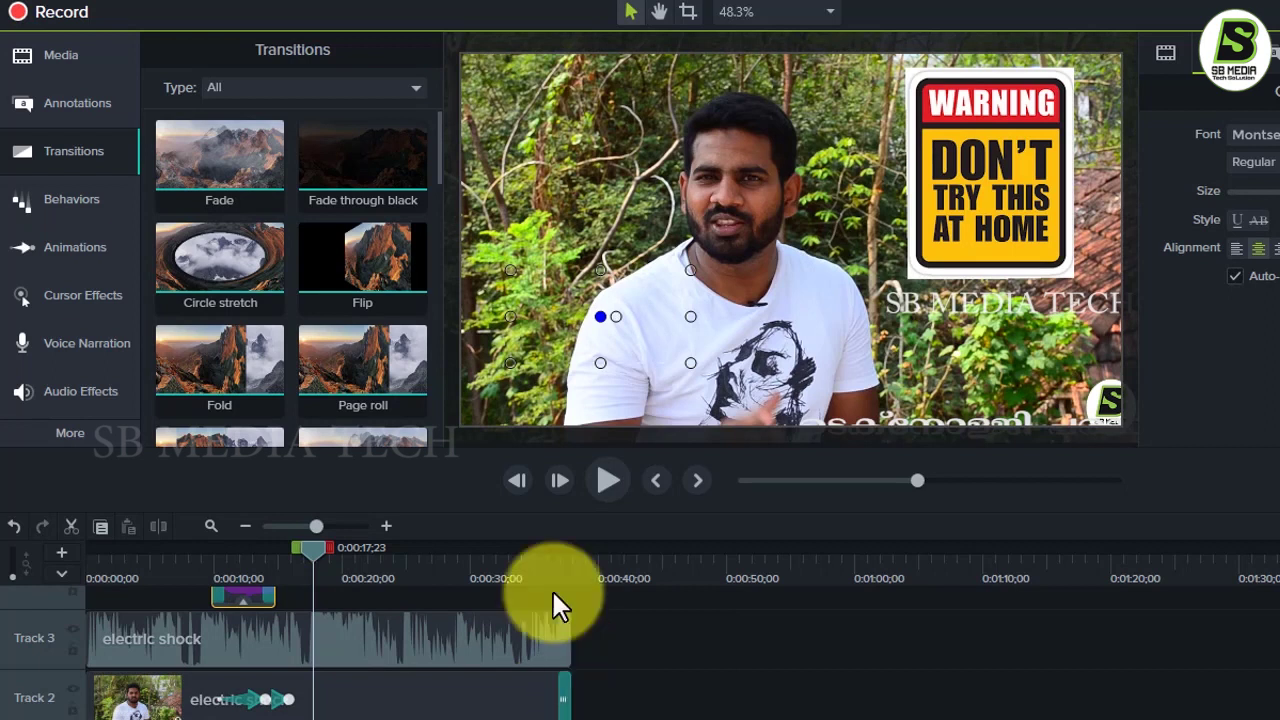
Step: Look through the available behaviors, animations, cursor highlight, left-click and right-click effects, and the voice narration recording options
click(67, 205)
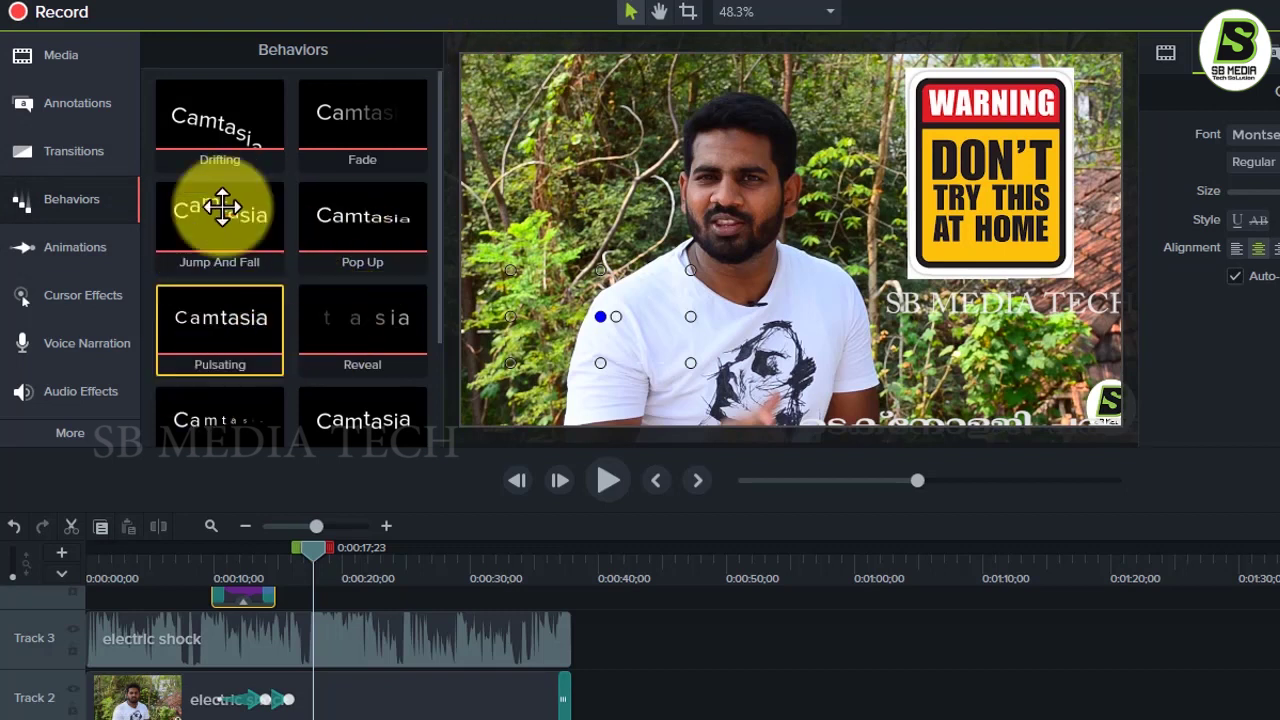
click(92, 238)
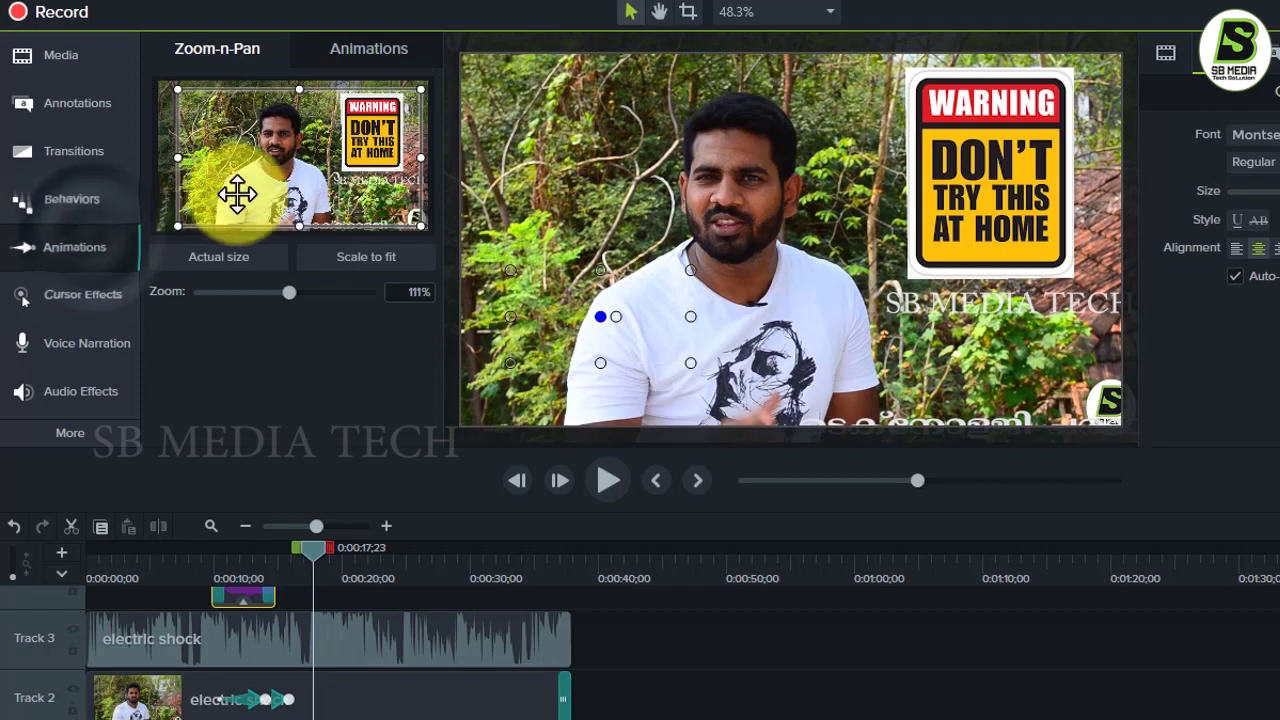
click(42, 300)
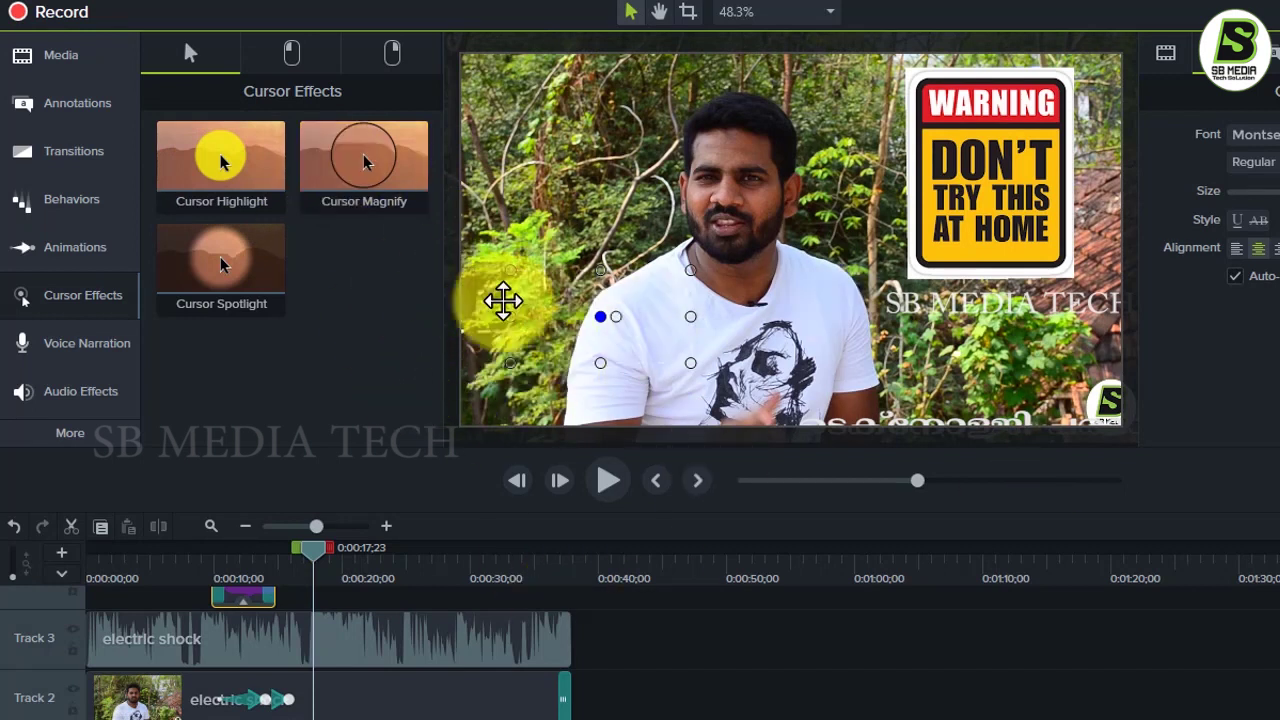
mouse_move(223, 163)
mouse_down()
mouse_move(371, 563)
mouse_move(357, 497)
mouse_move(384, 610)
mouse_move(394, 583)
mouse_move(229, 157)
mouse_up()
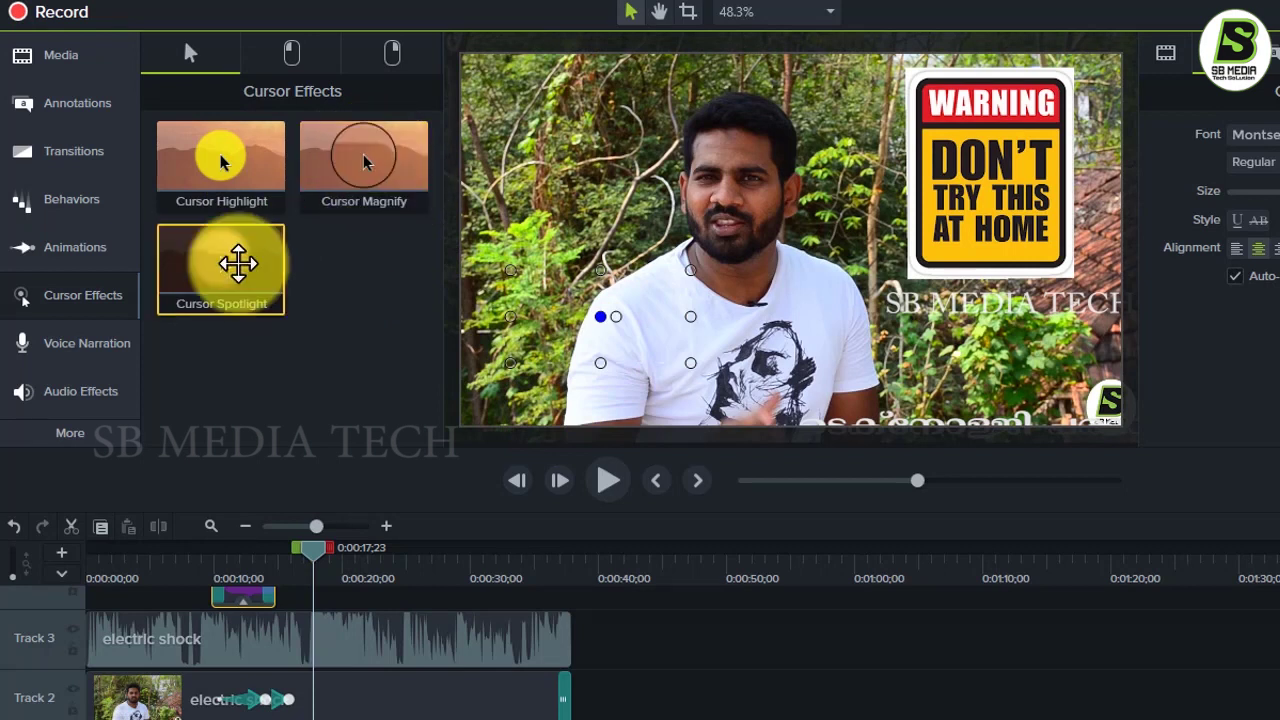
click(299, 62)
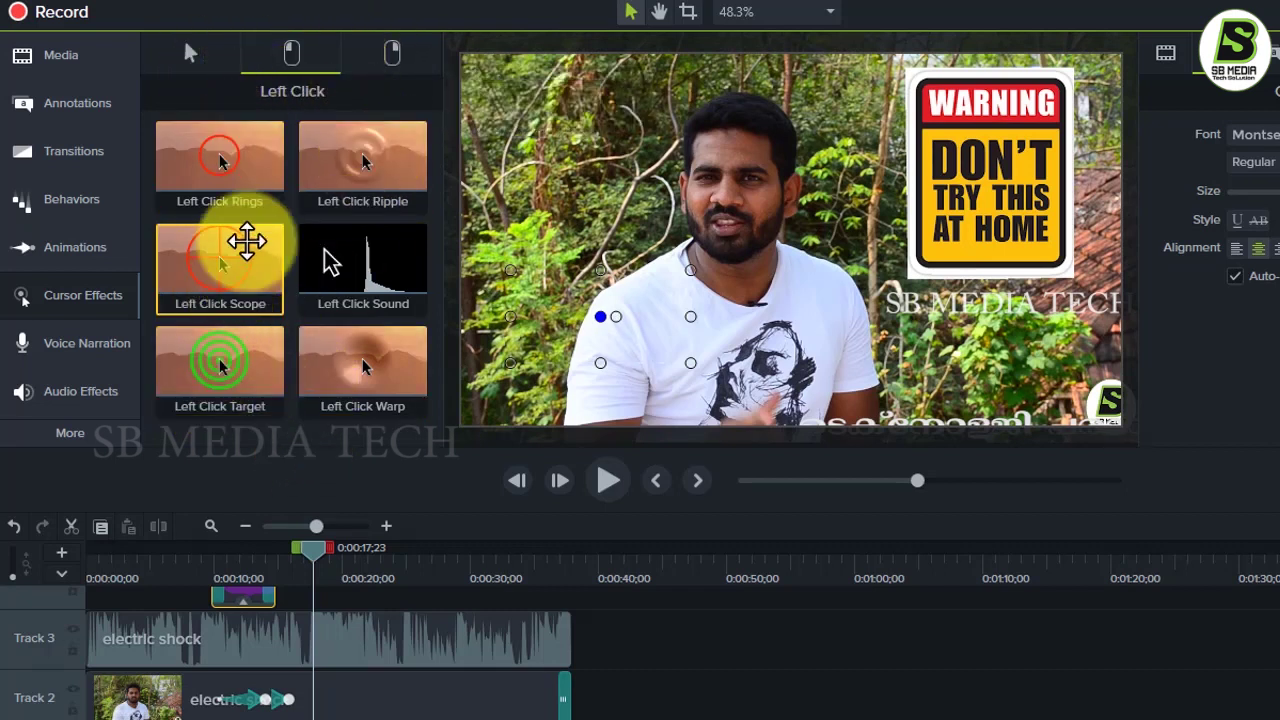
click(396, 62)
drag(360, 250, 705, 650)
scroll(705, 650, down, 2)
scroll(705, 650, up, 4)
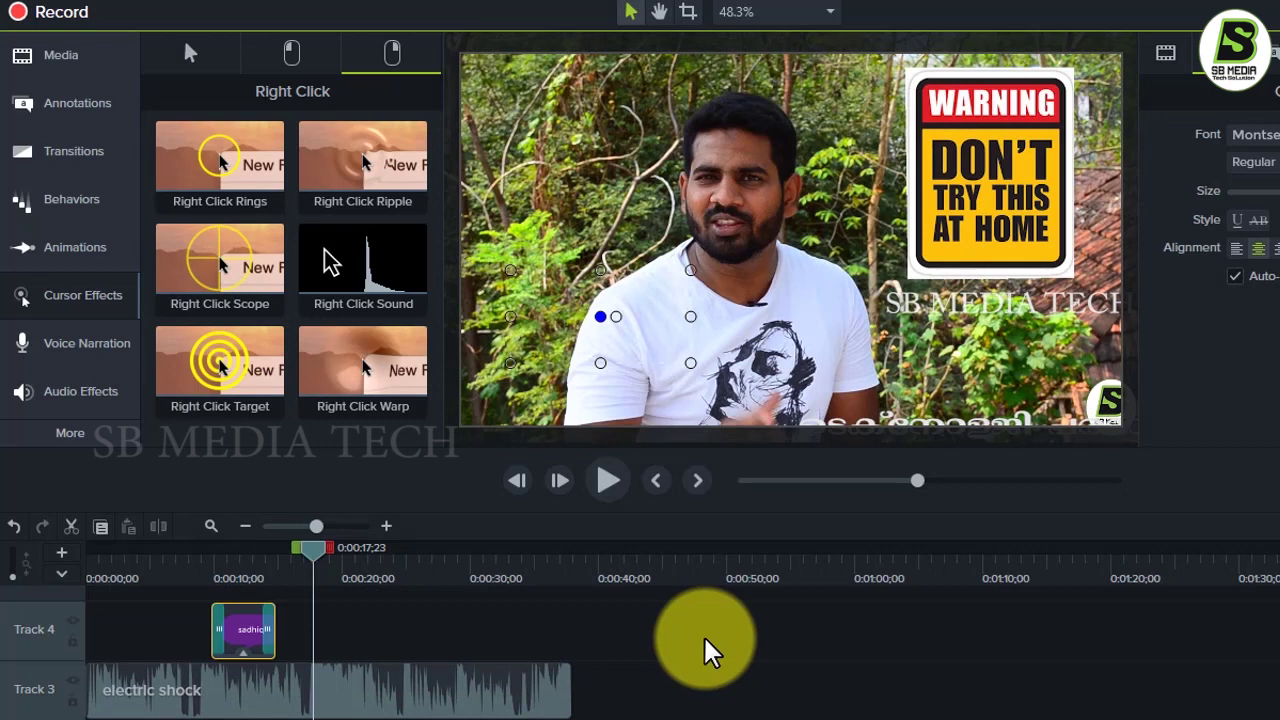
click(70, 343)
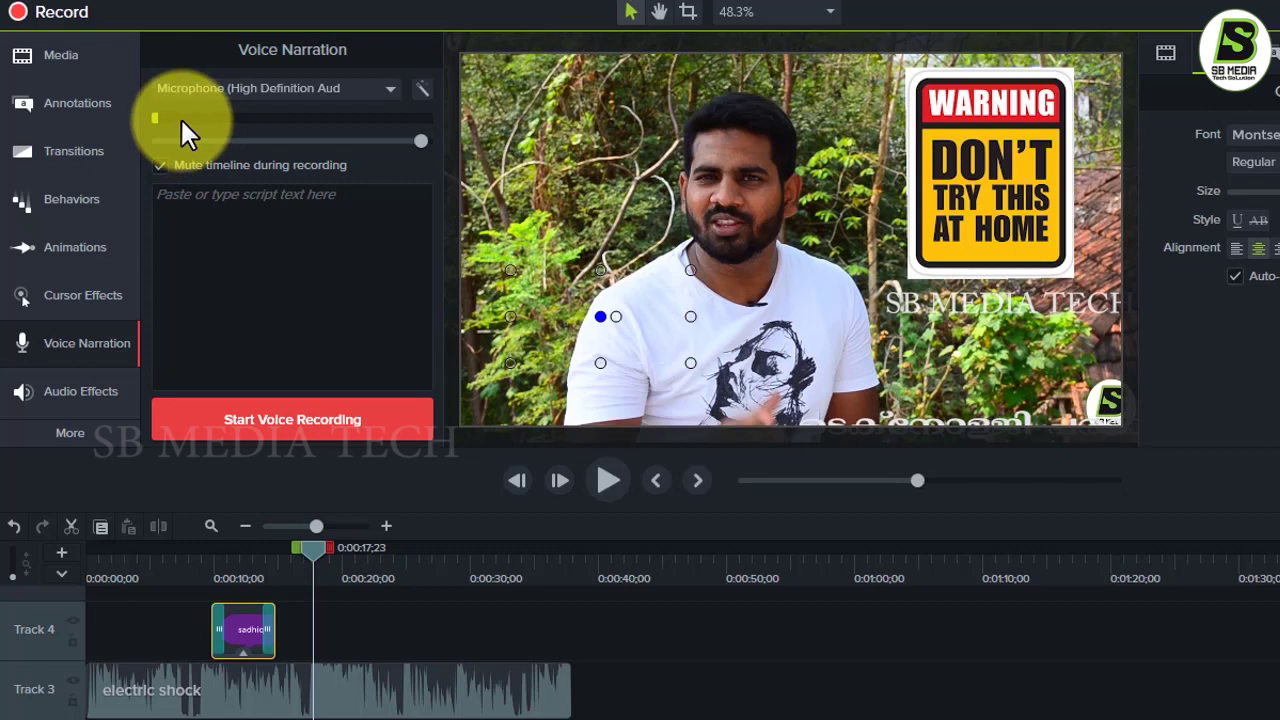
Step: Apply the Noise Removal audio effect to the electric shock audio clip on Track 3
click(45, 391)
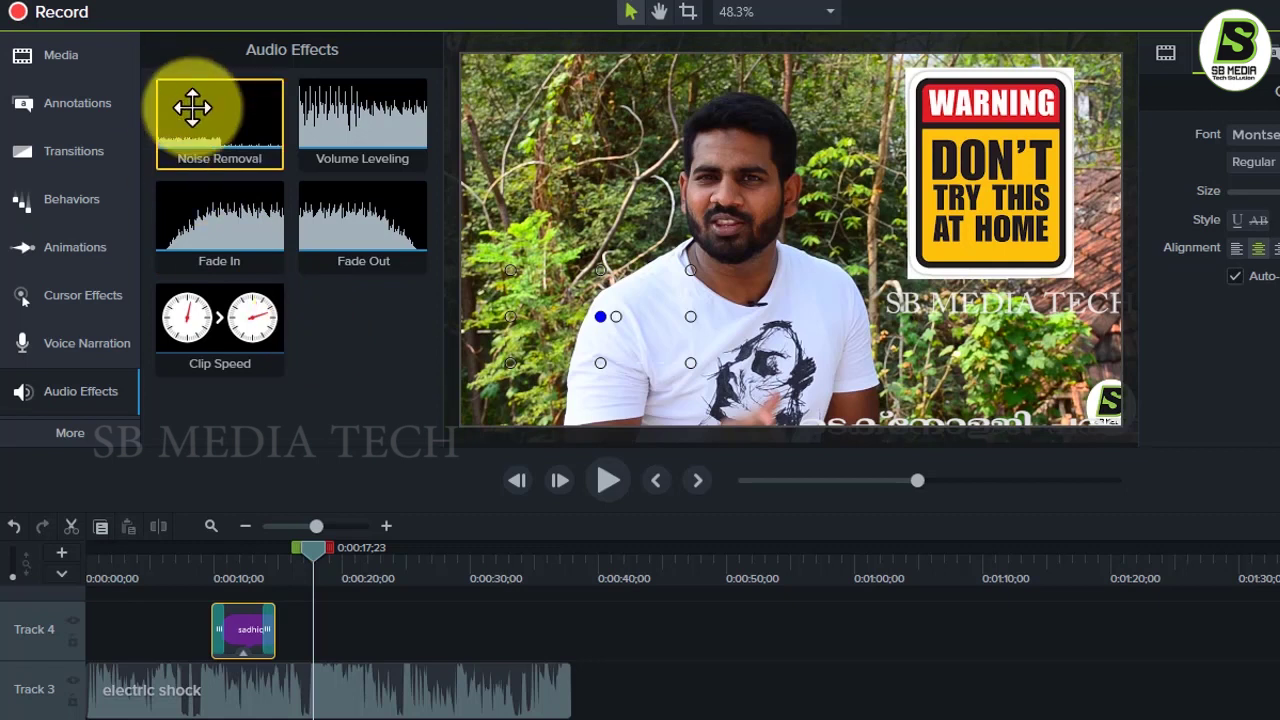
drag(192, 107, 397, 705)
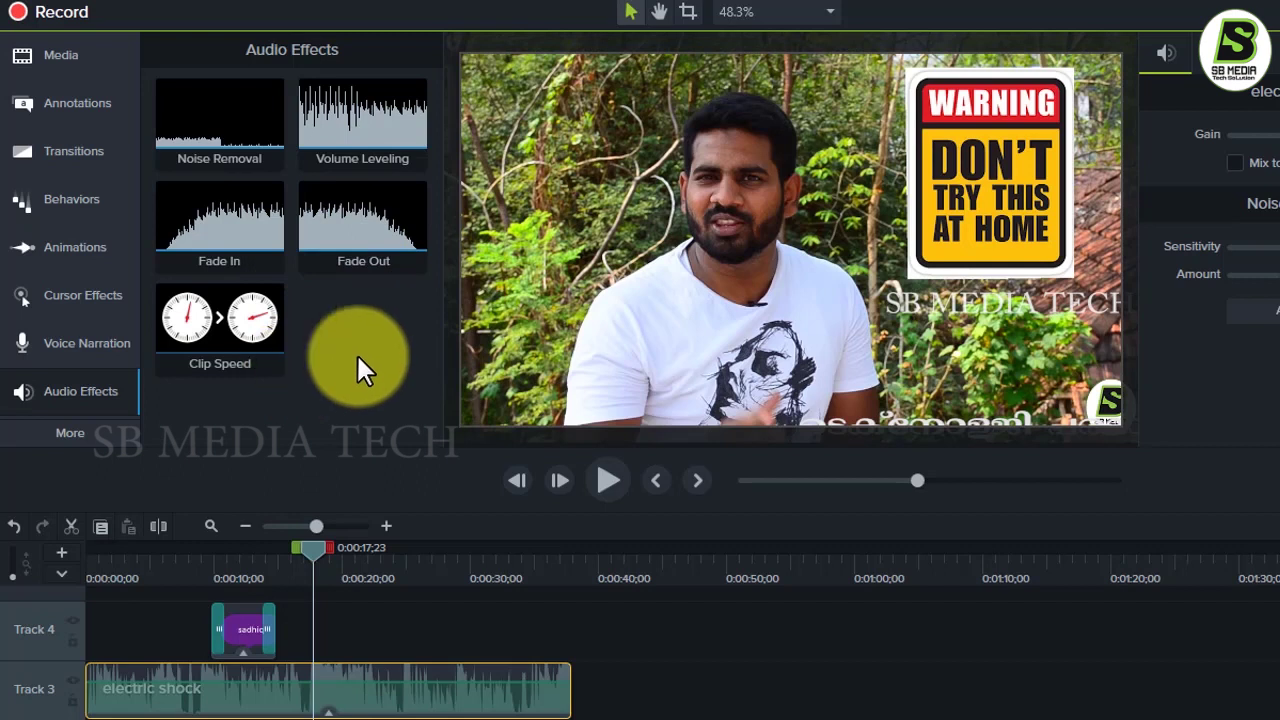
Step: Look through the visual effects, including Remove a Color, and check the clips on the lower tracks
click(71, 438)
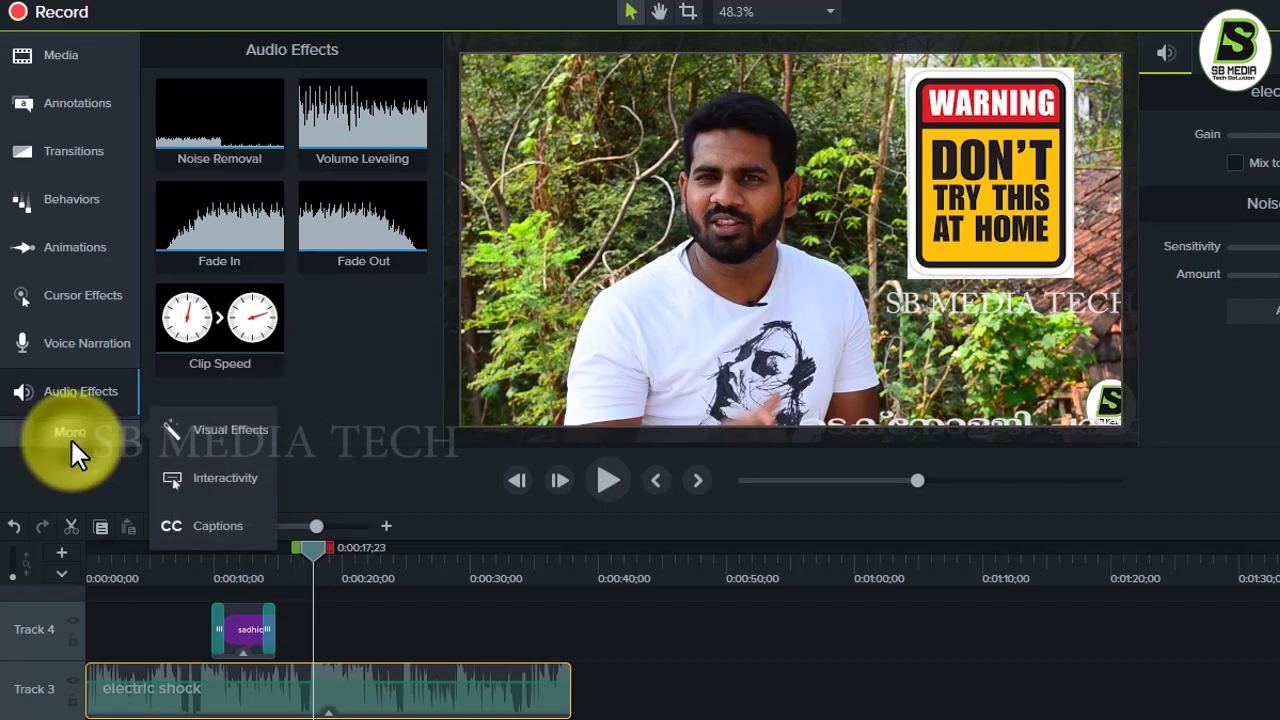
click(210, 442)
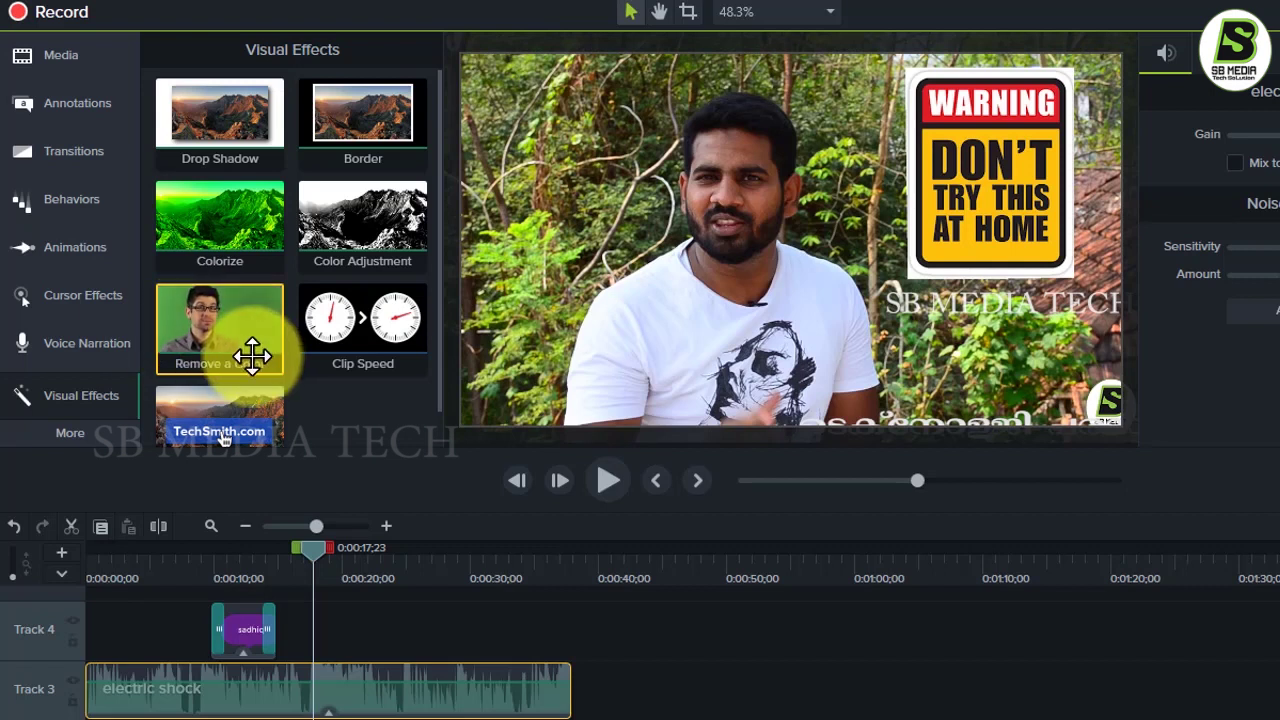
drag(252, 354, 389, 671)
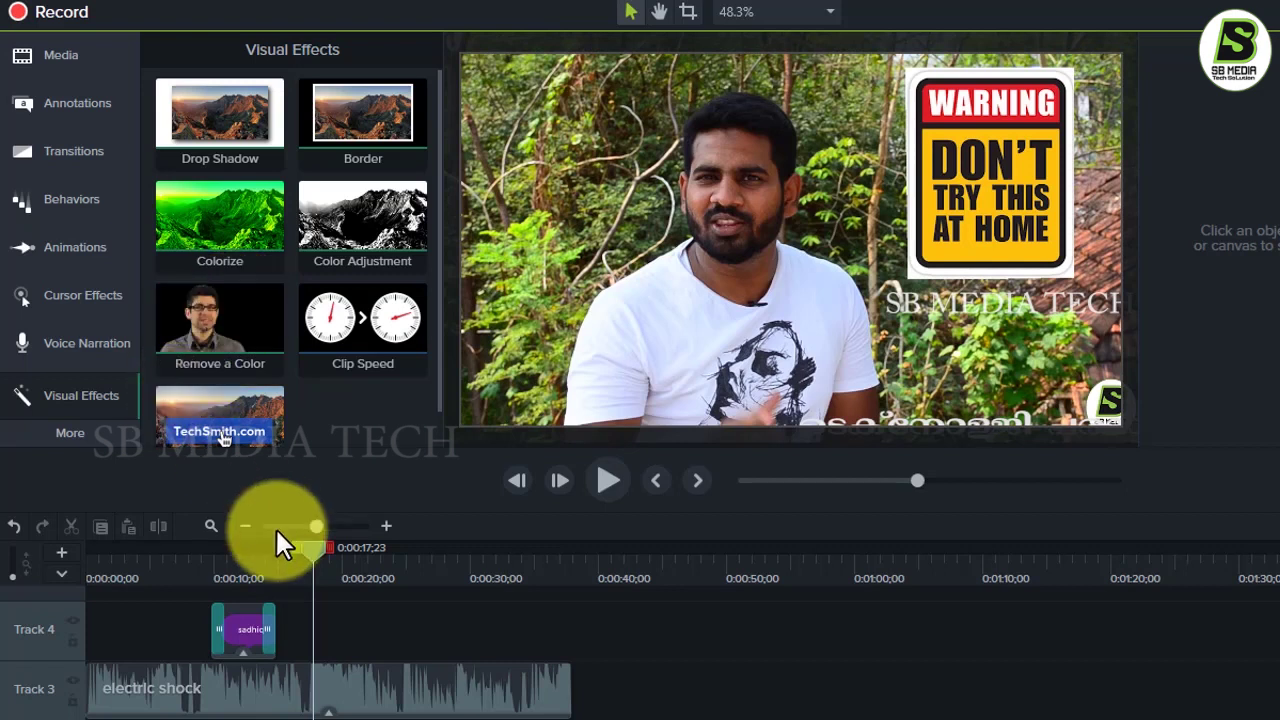
scroll(318, 628, down, 2)
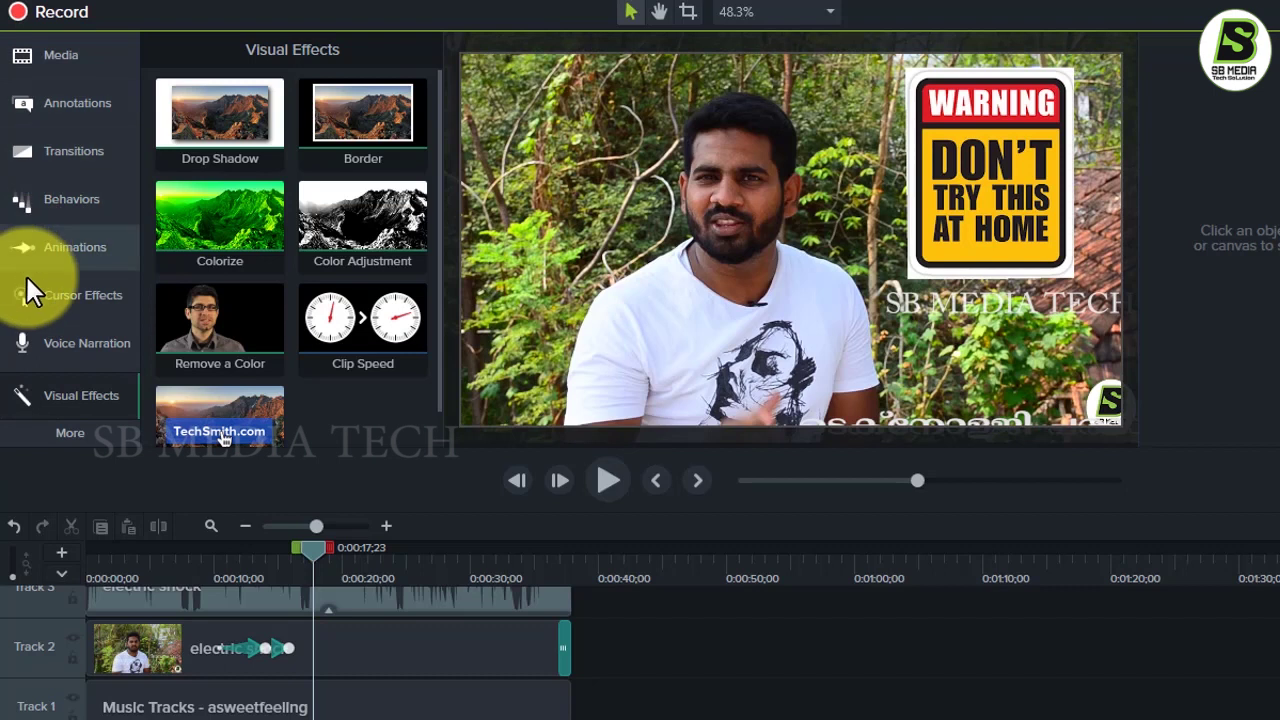
scroll(632, 668, up, 2)
scroll(633, 667, down, 3)
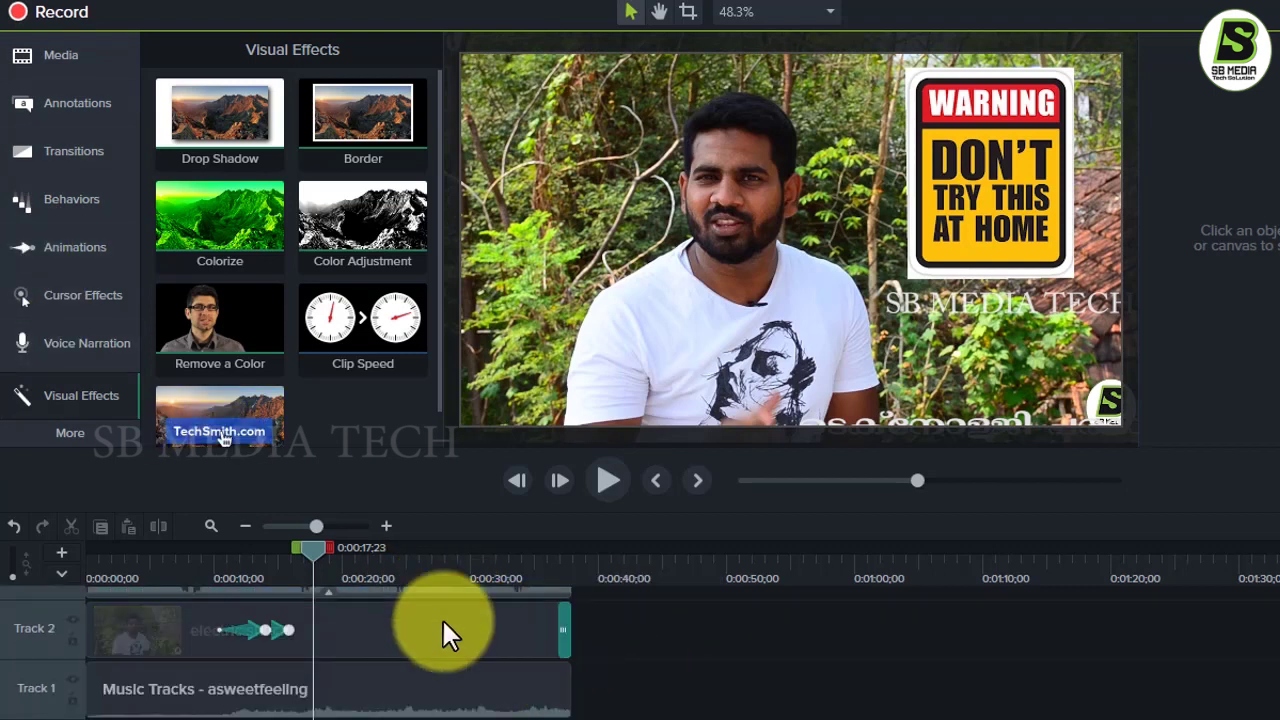
Step: Split the electric shock video clip on Track 2 at 0:00:18;19
click(282, 562)
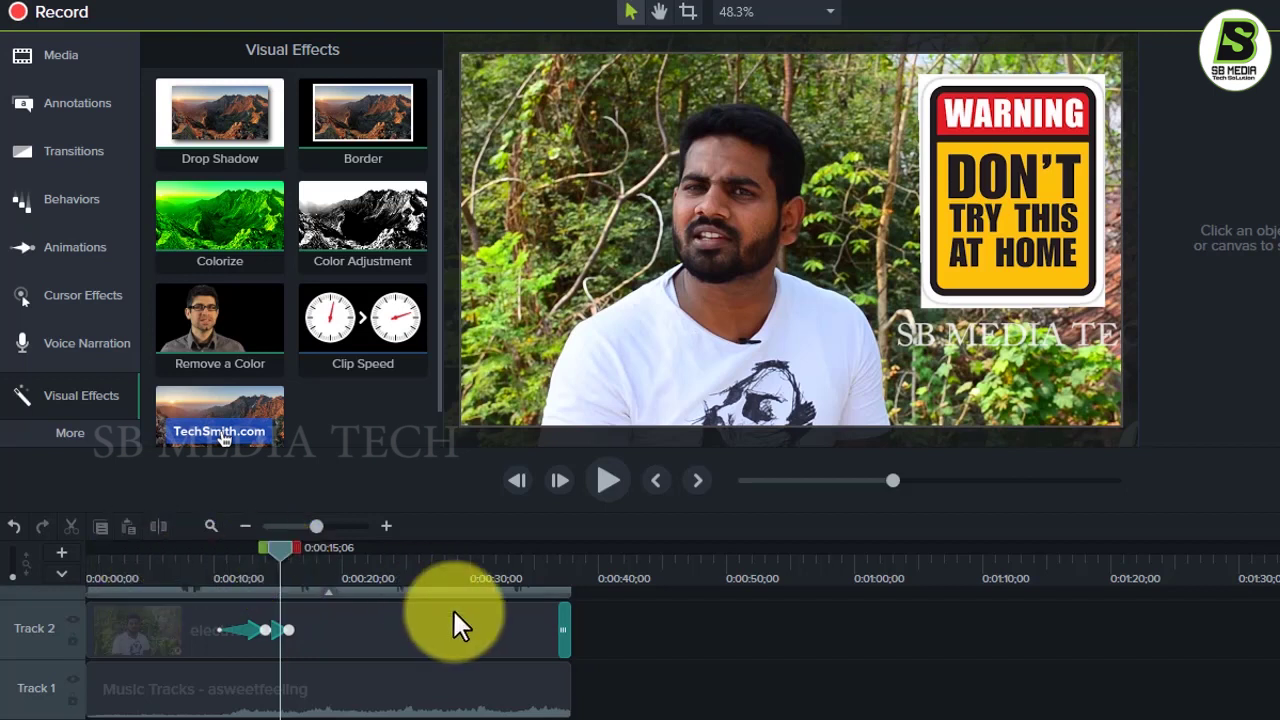
scroll(576, 639, up, 1)
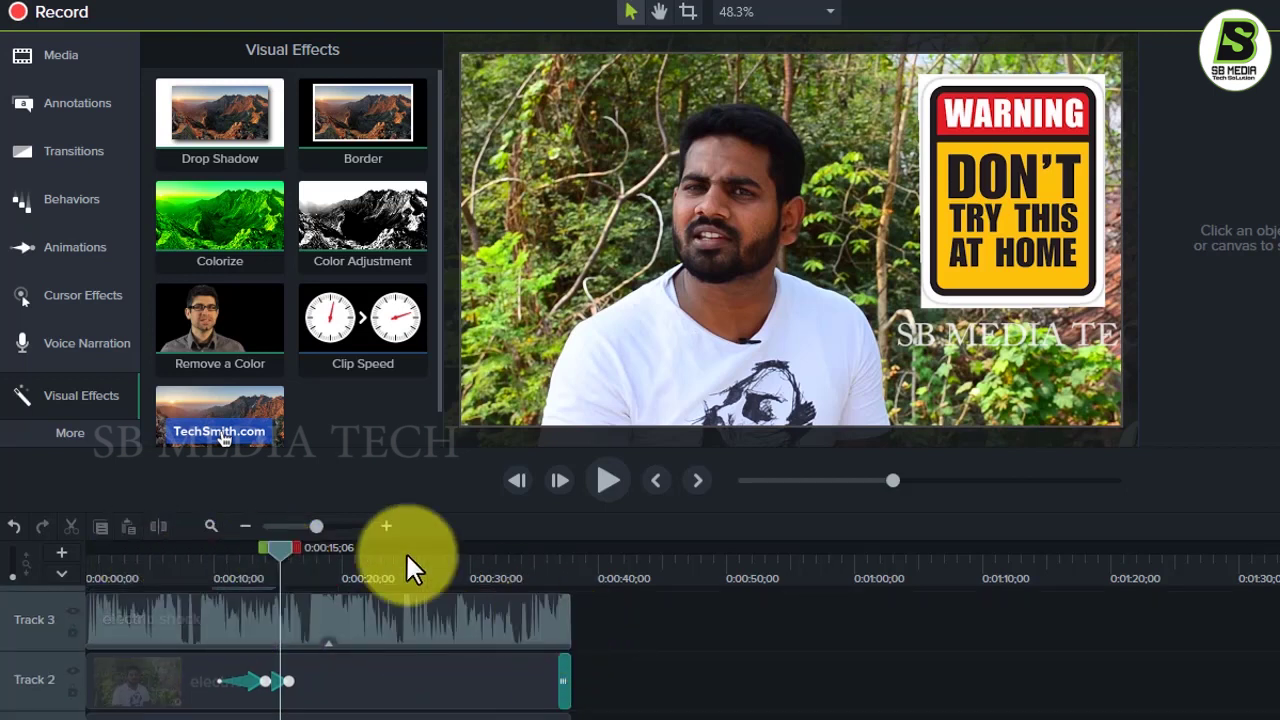
drag(291, 545, 266, 552)
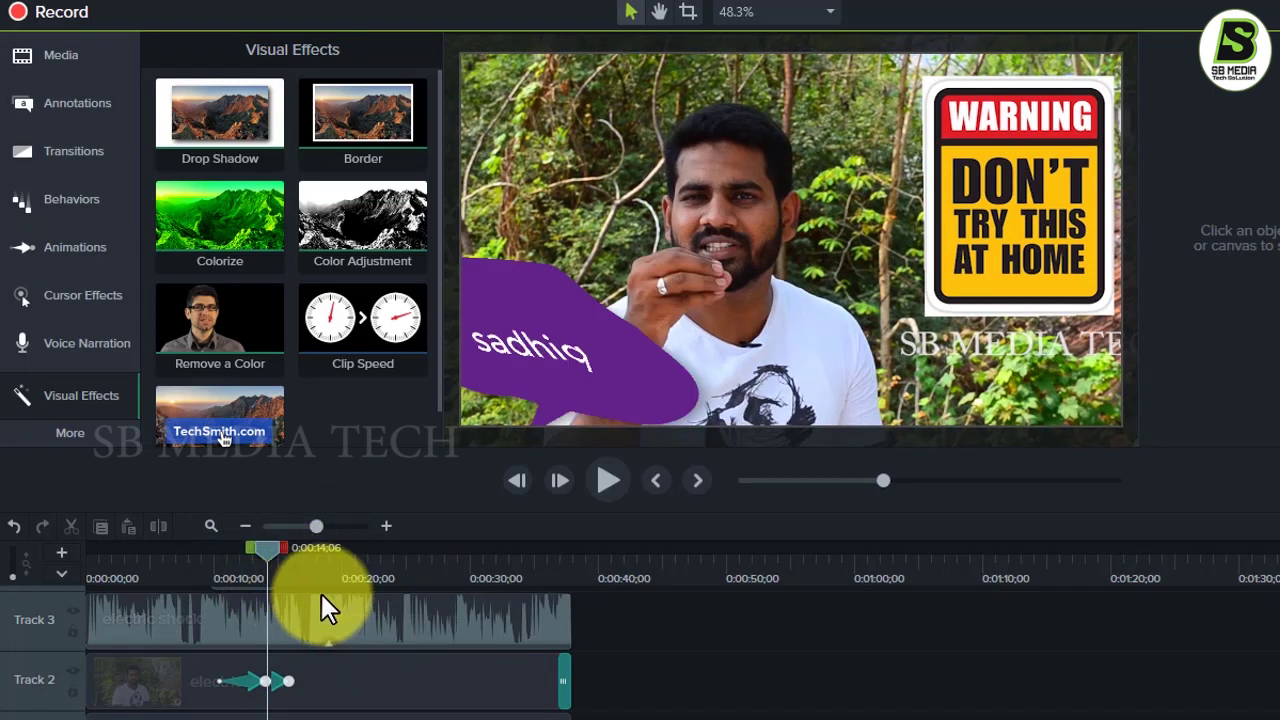
click(291, 606)
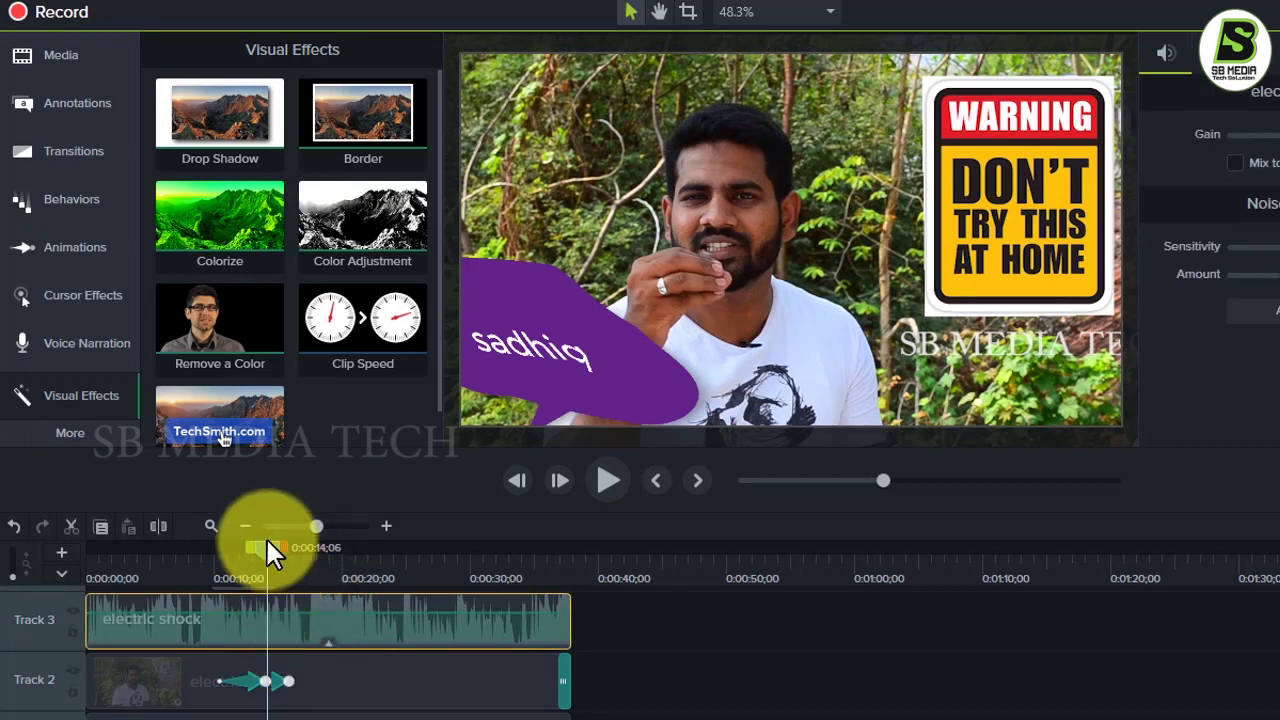
drag(269, 550, 276, 553)
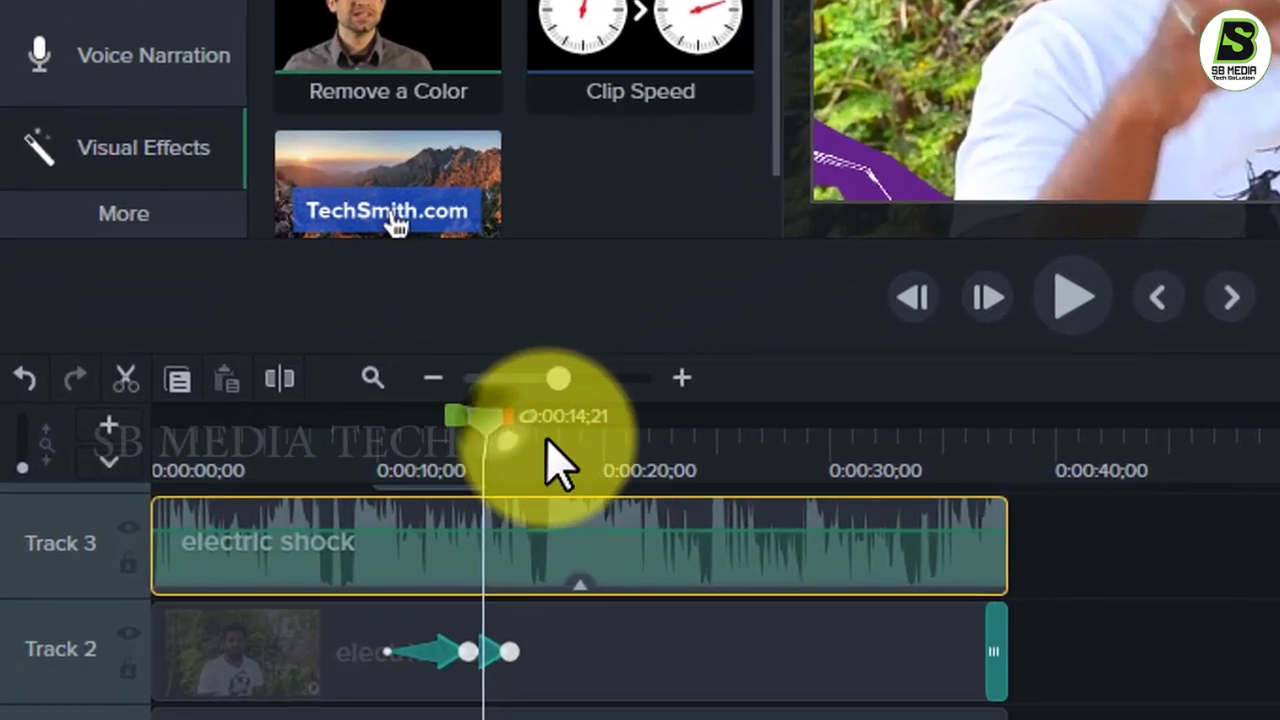
click(329, 565)
click(651, 666)
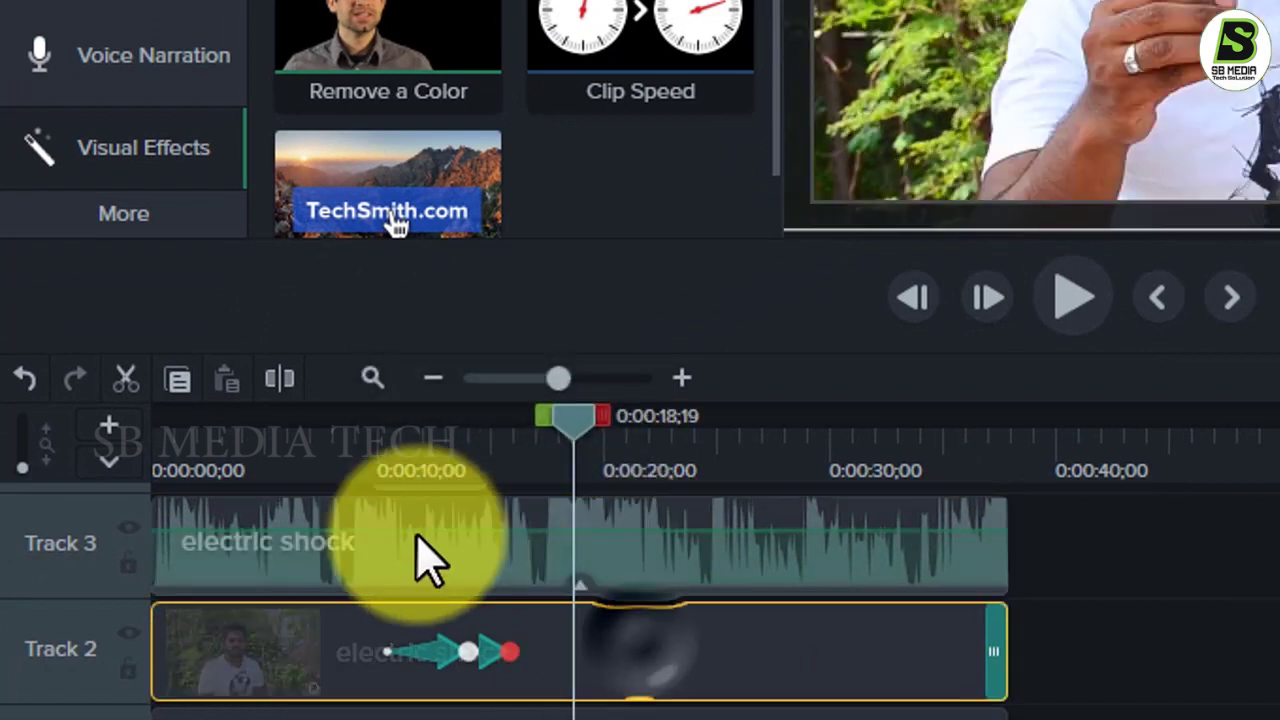
click(281, 380)
Step: Split the second part of the Track 2 video clip at 0:00:20;16
drag(580, 425, 629, 371)
click(585, 650)
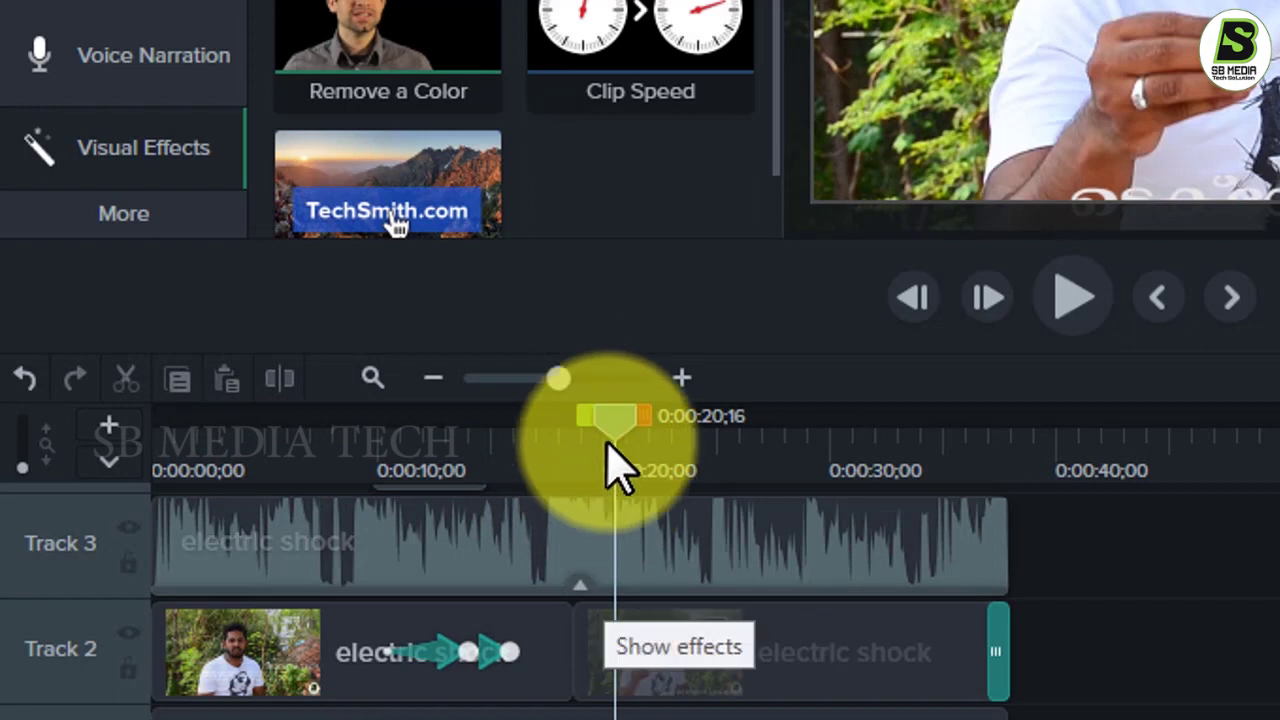
click(577, 612)
click(281, 378)
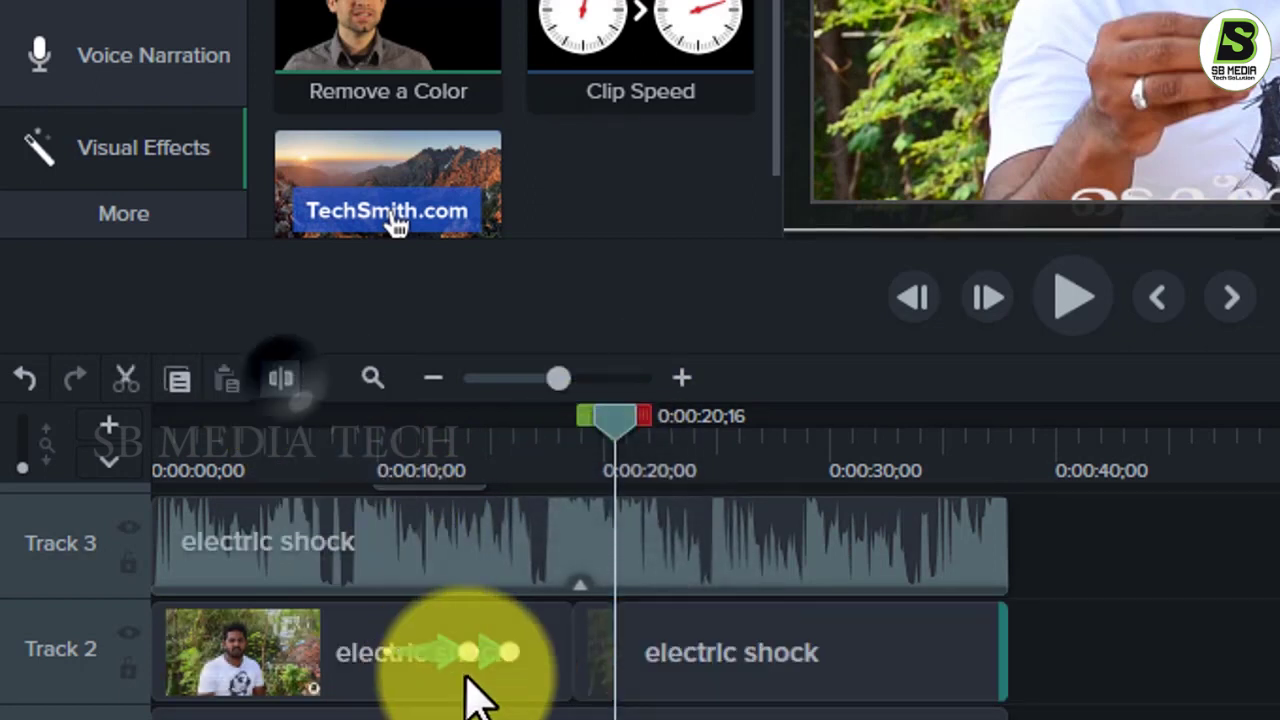
Step: Delete the short Track 2 piece just before 0:00:20;16 and move the remaining clip back to close the gap
click(597, 683)
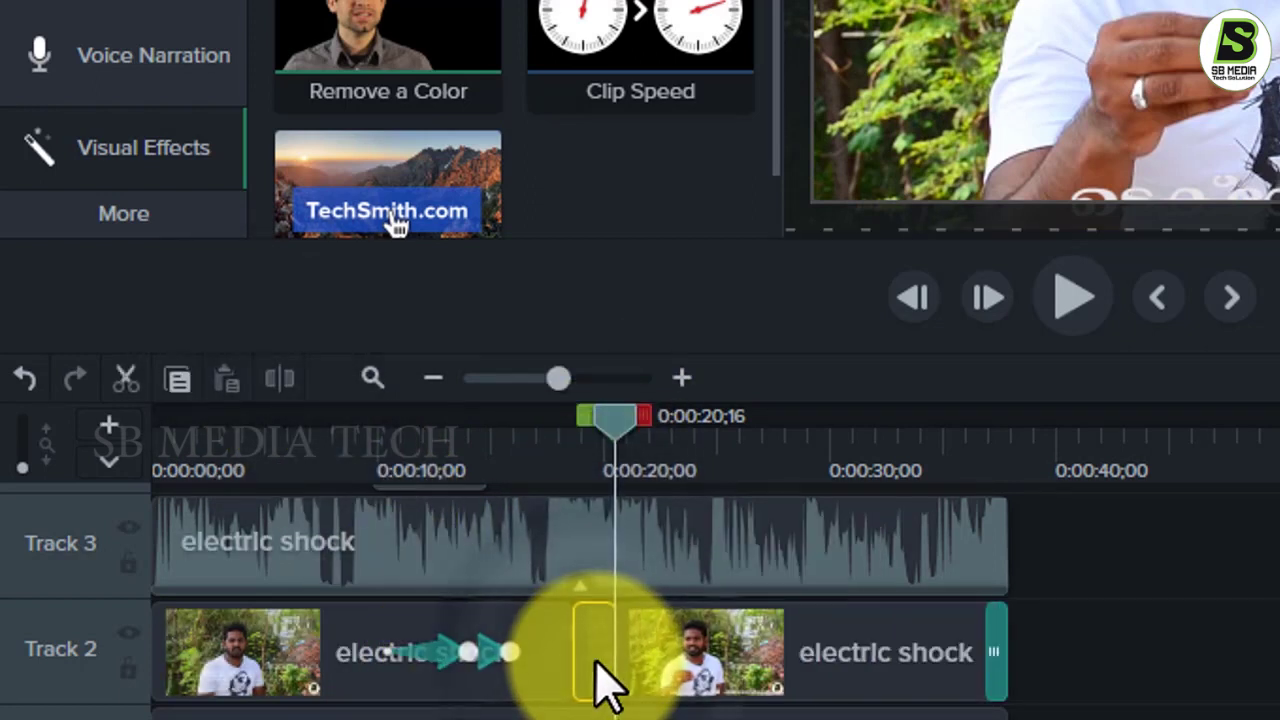
key(Delete)
click(690, 670)
drag(690, 670, 660, 663)
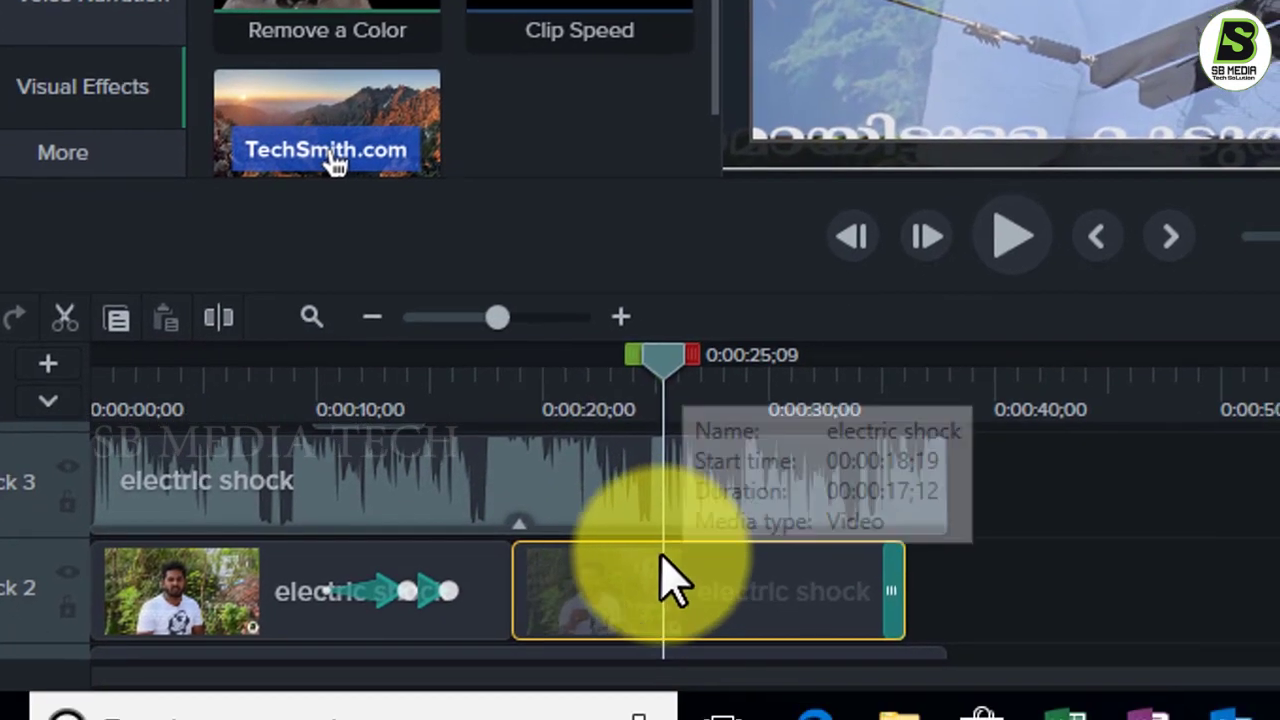
Step: Split the remaining Track 2 video clip at 0:00:25;09 and again at 0:00:27;24
click(220, 318)
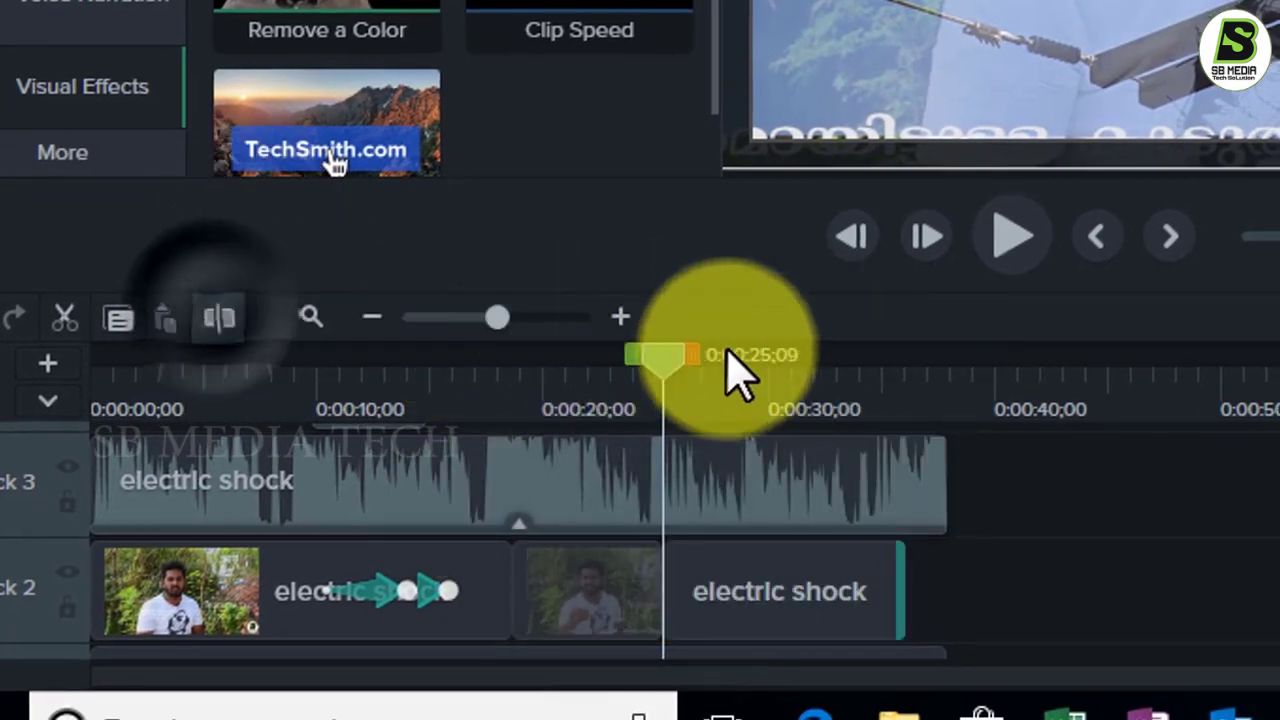
click(670, 370)
click(722, 380)
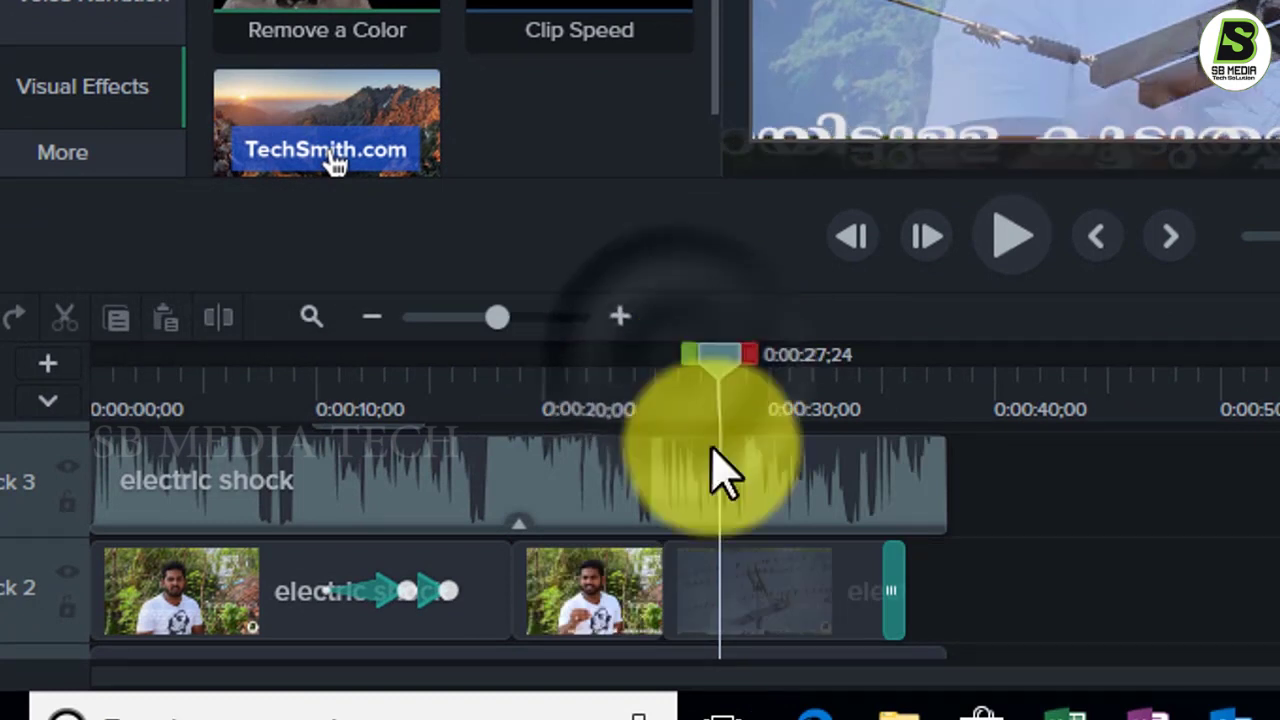
click(700, 614)
click(220, 318)
Step: Delete the Track 2 piece between 0:00:25;09 and 0:00:27;24 and move the last clip against the preceding one
key(Delete)
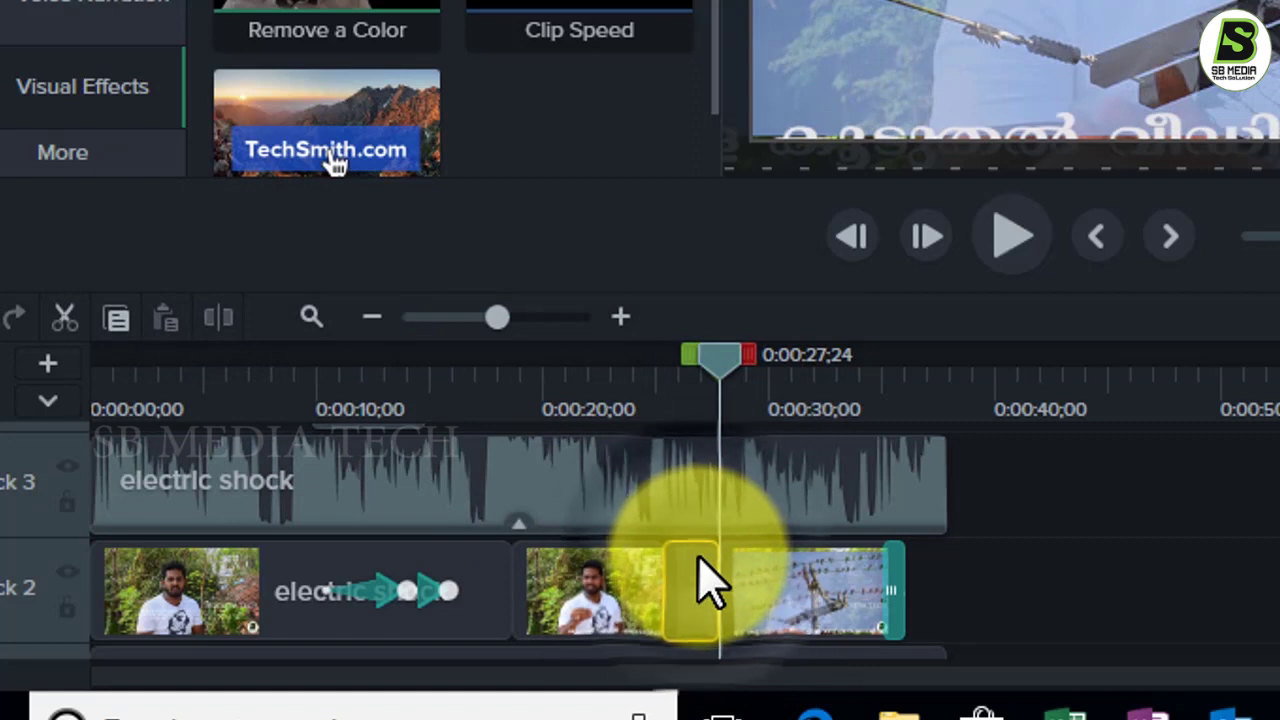
click(785, 625)
drag(785, 625, 766, 634)
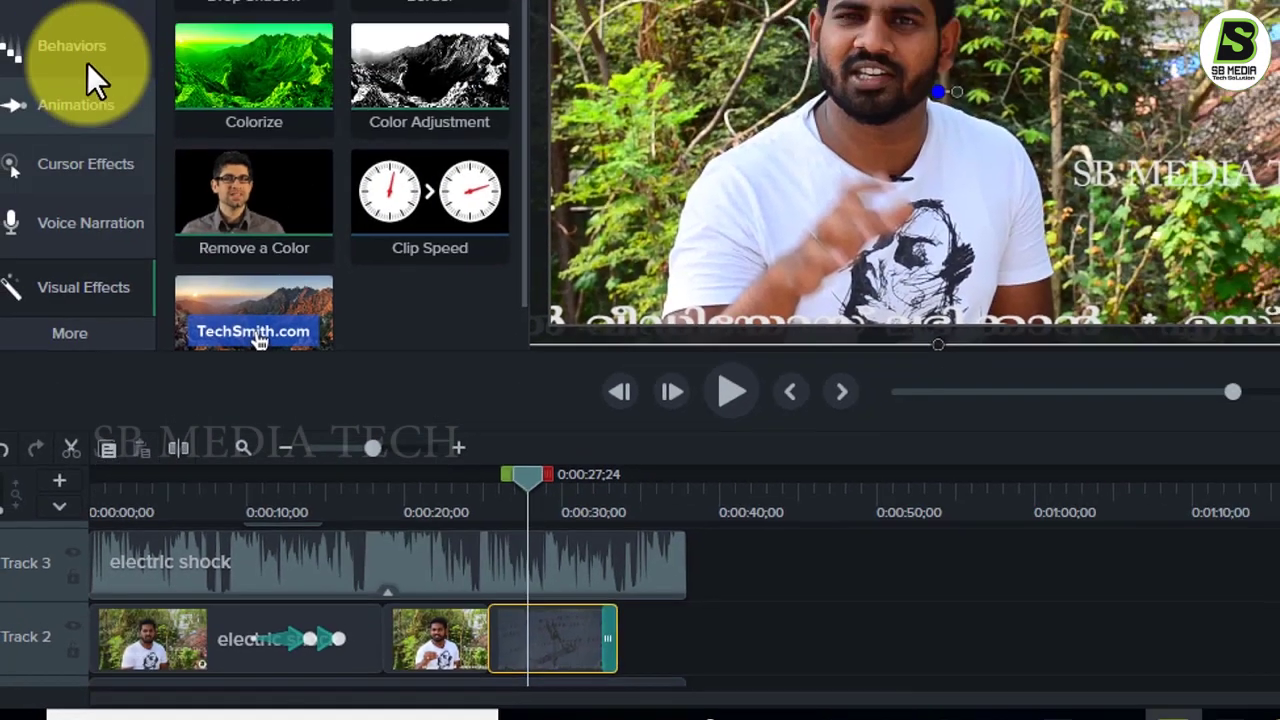
Step: Apply the Circle stretch transition between the first and second Track 2 clips and set the playhead to 0:00:19;04
click(62, 114)
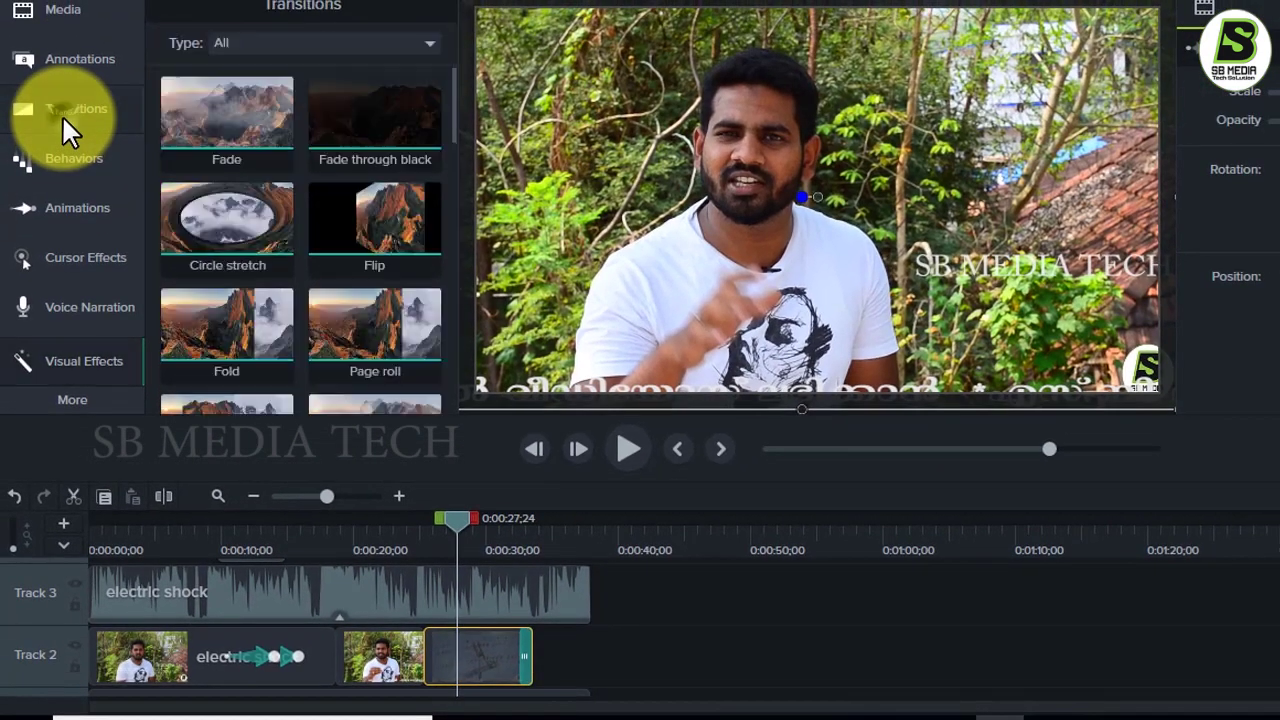
drag(222, 230, 344, 650)
drag(454, 516, 343, 522)
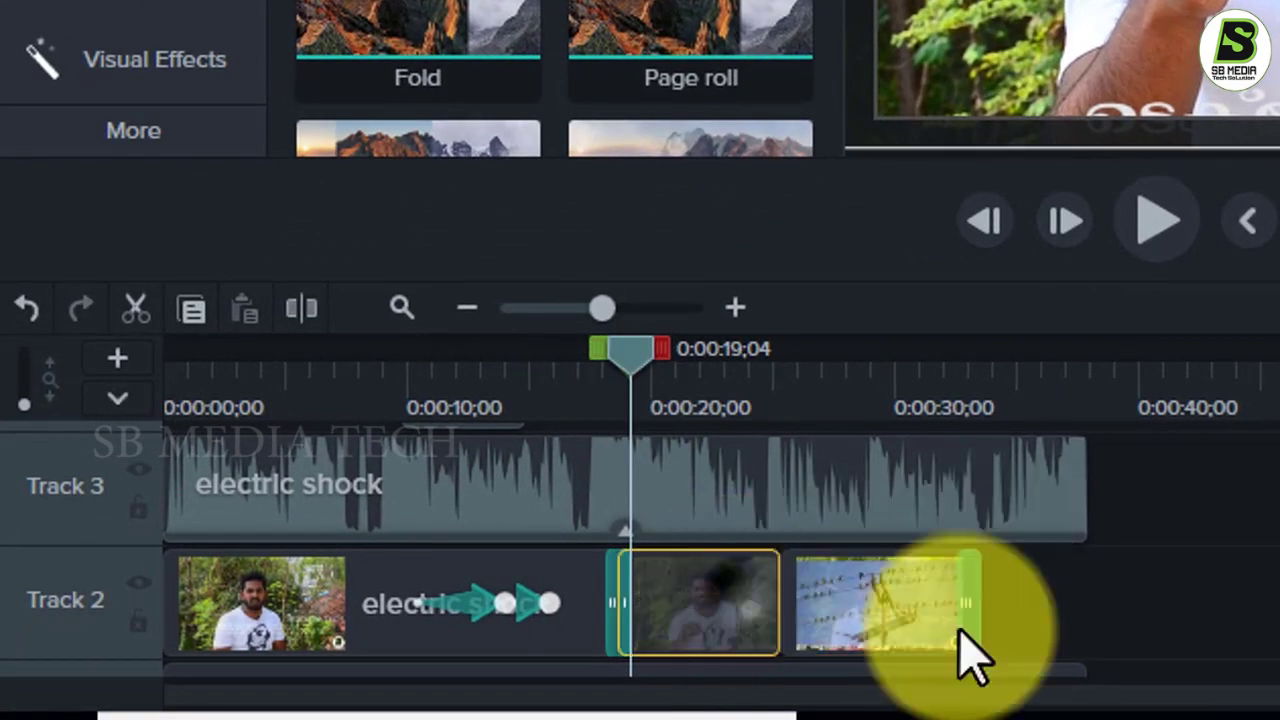
click(1125, 612)
scroll(700, 665, down, 2)
shift+click(490, 555)
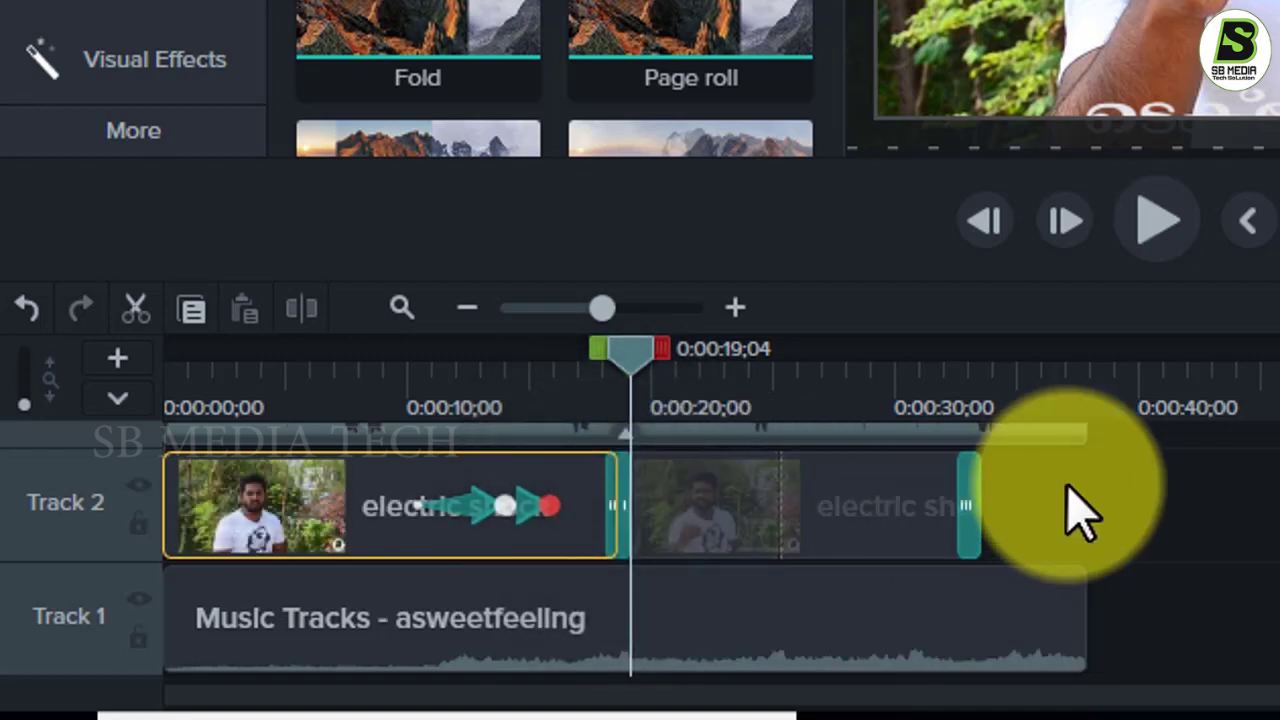
drag(895, 530, 800, 514)
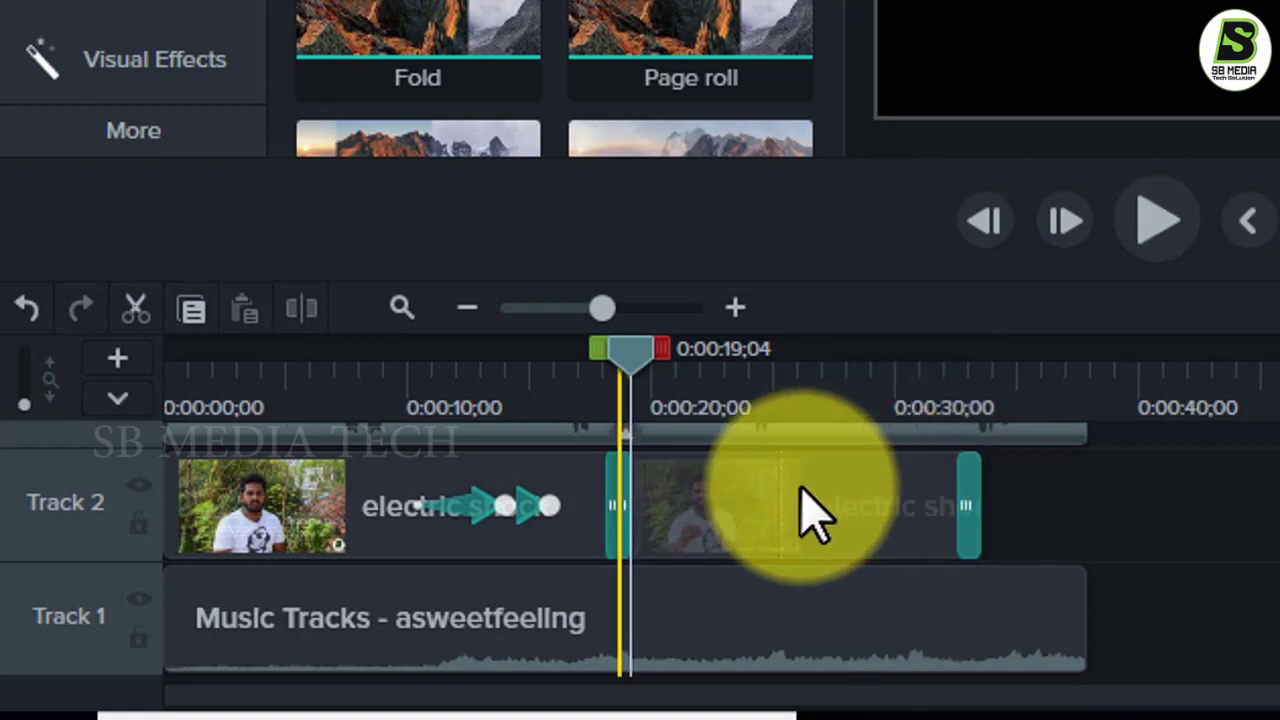
scroll(1214, 629, up, 2)
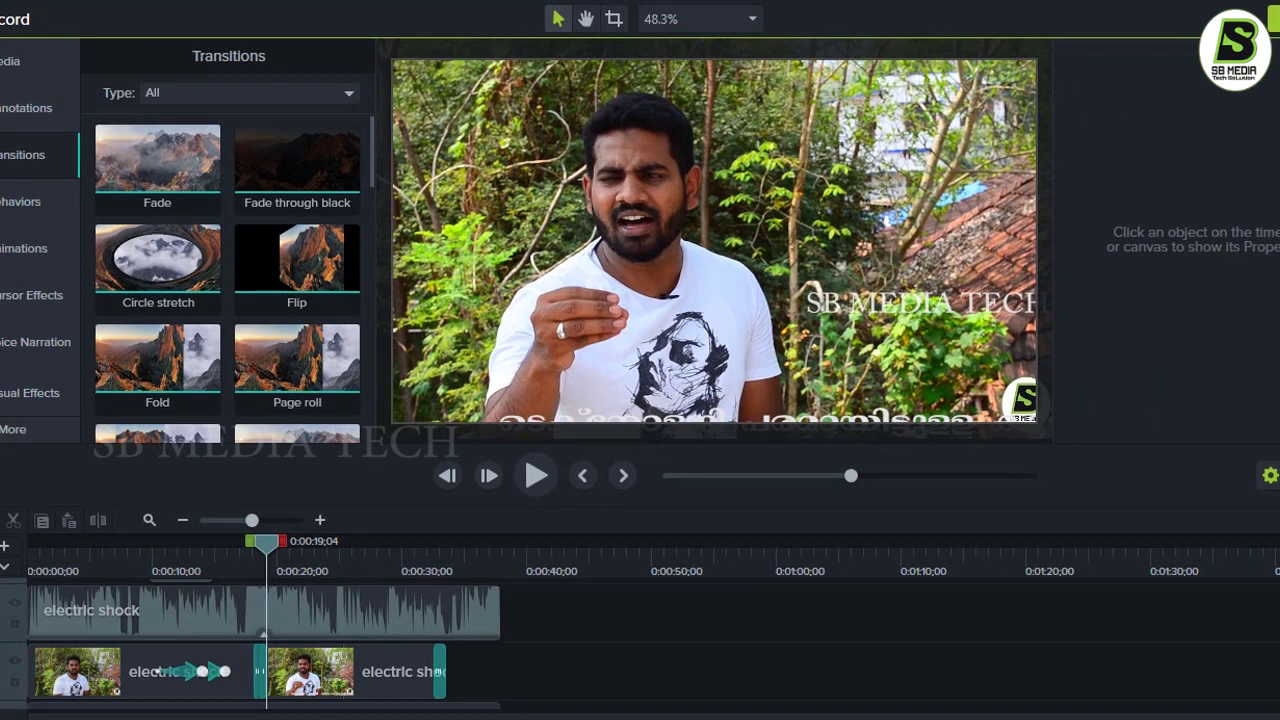
scroll(598, 550, down, 1)
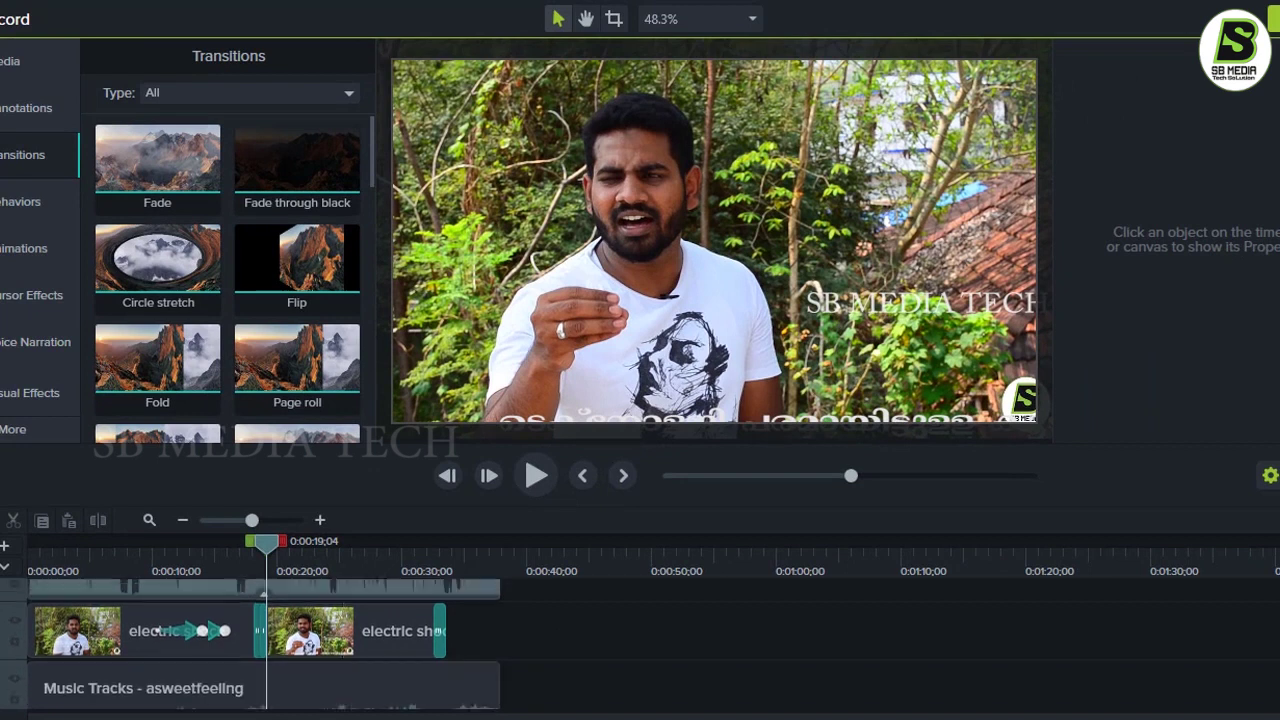
drag(29, 620, 29, 620)
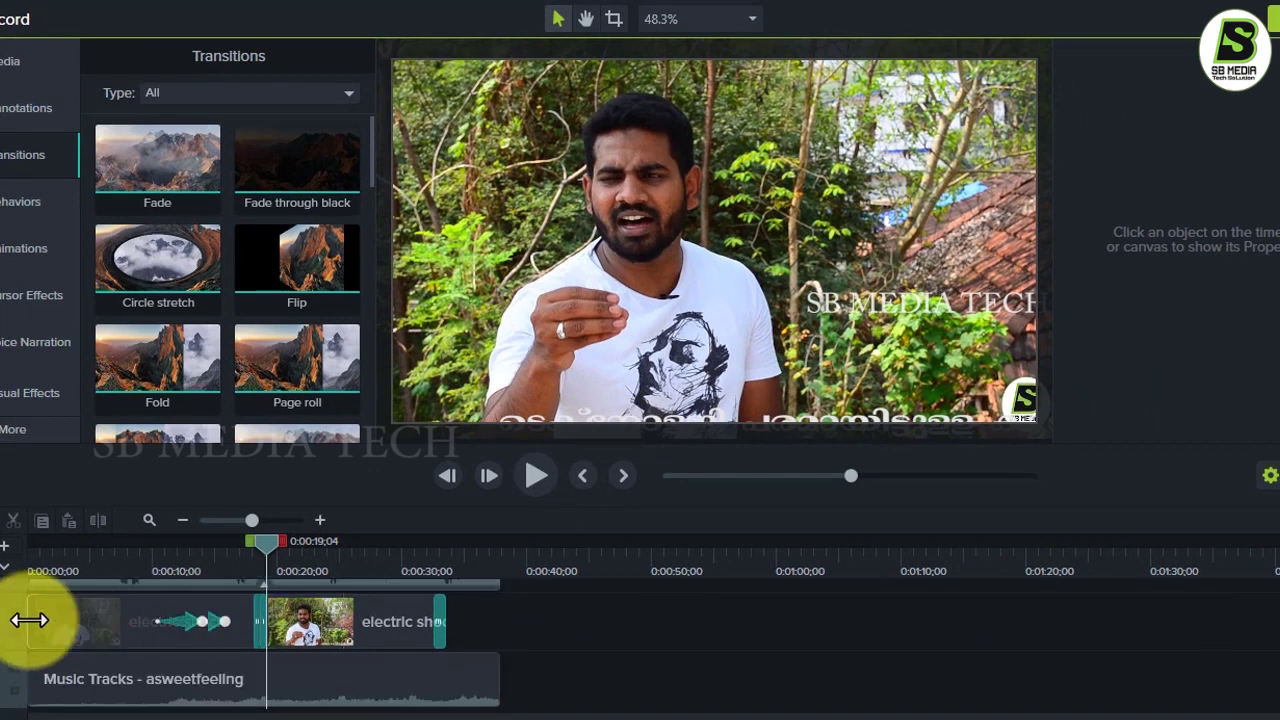
mouse_move(429, 624)
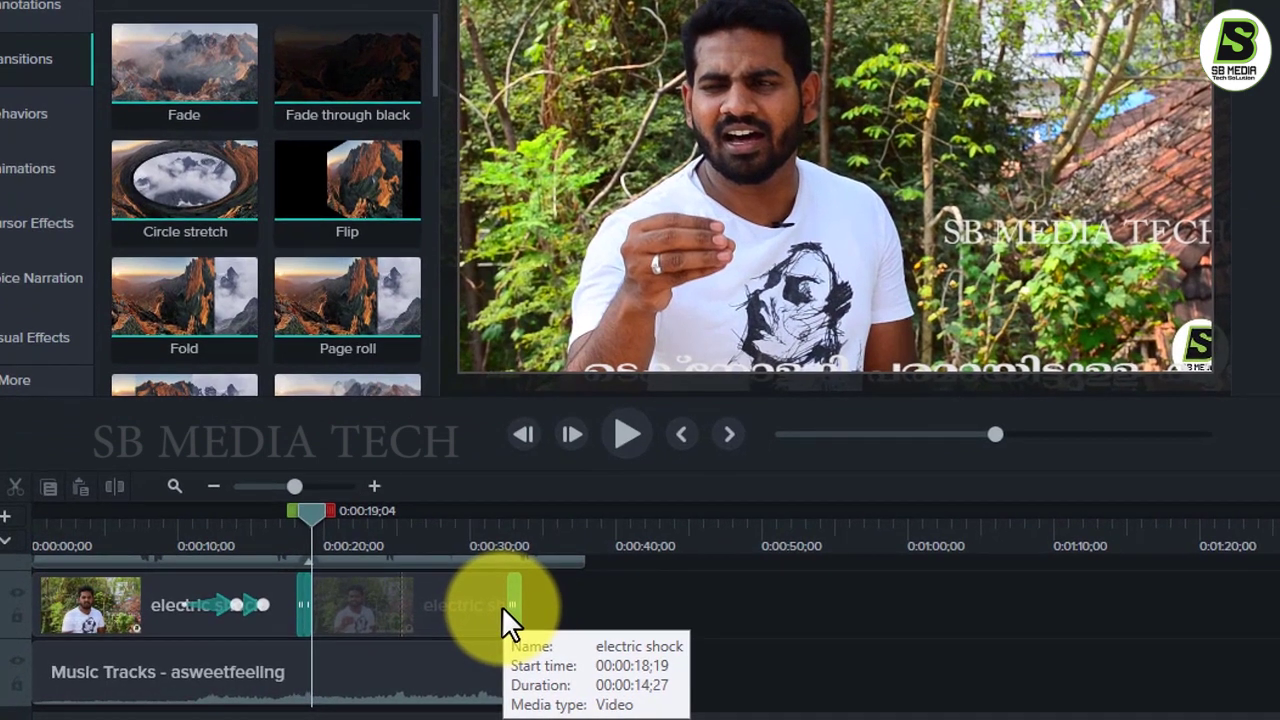
Step: Select all media on the timeline and shift it together so it starts about 6.5 seconds in
click(501, 606)
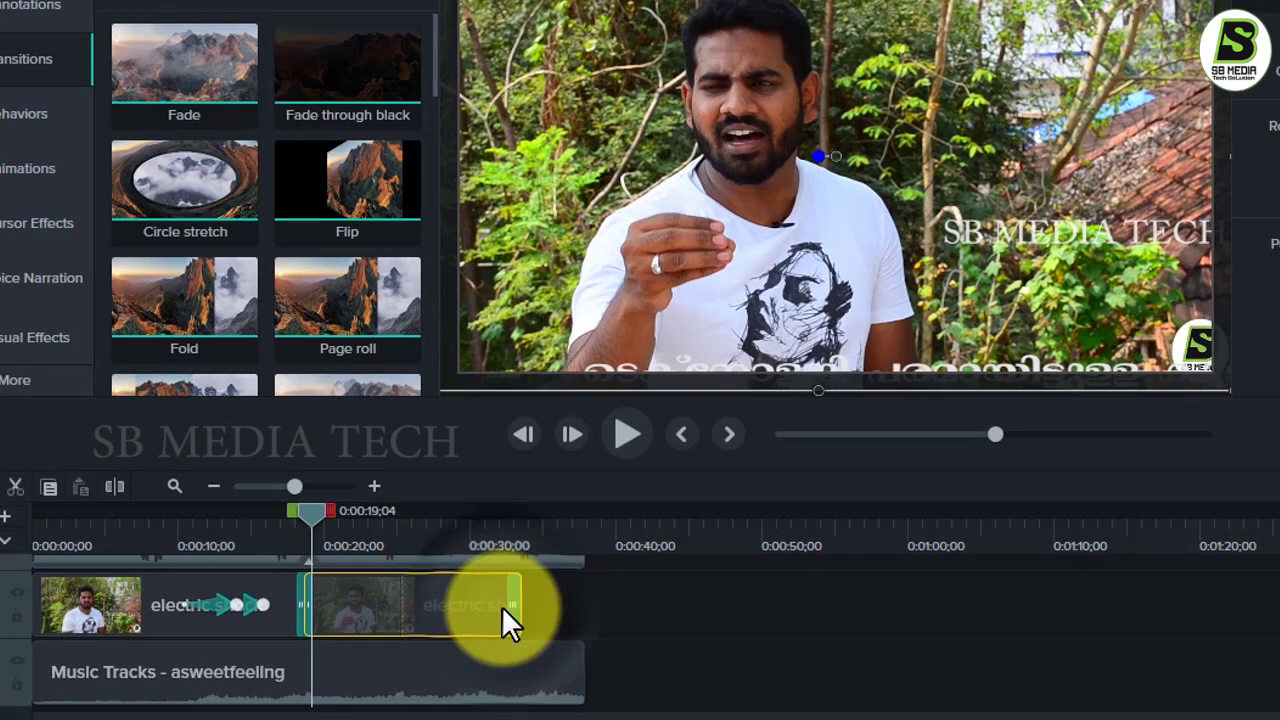
key(ctrl+a)
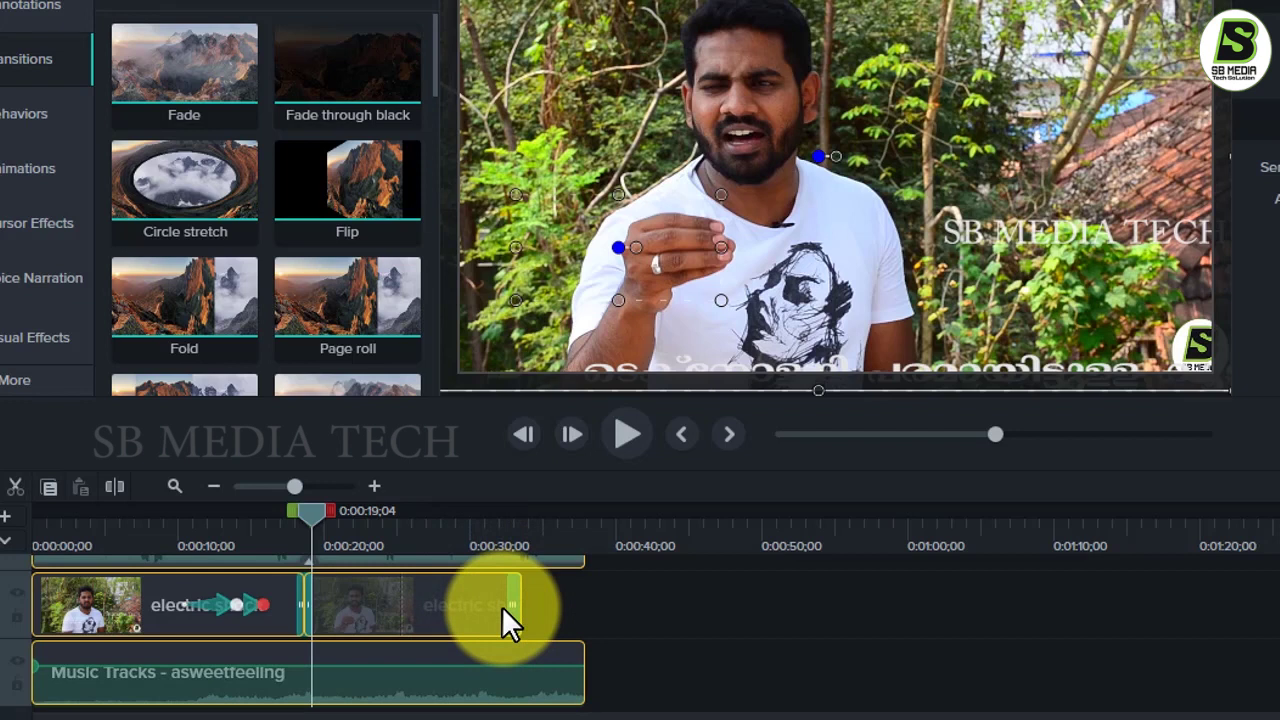
scroll(300, 630, up, 3)
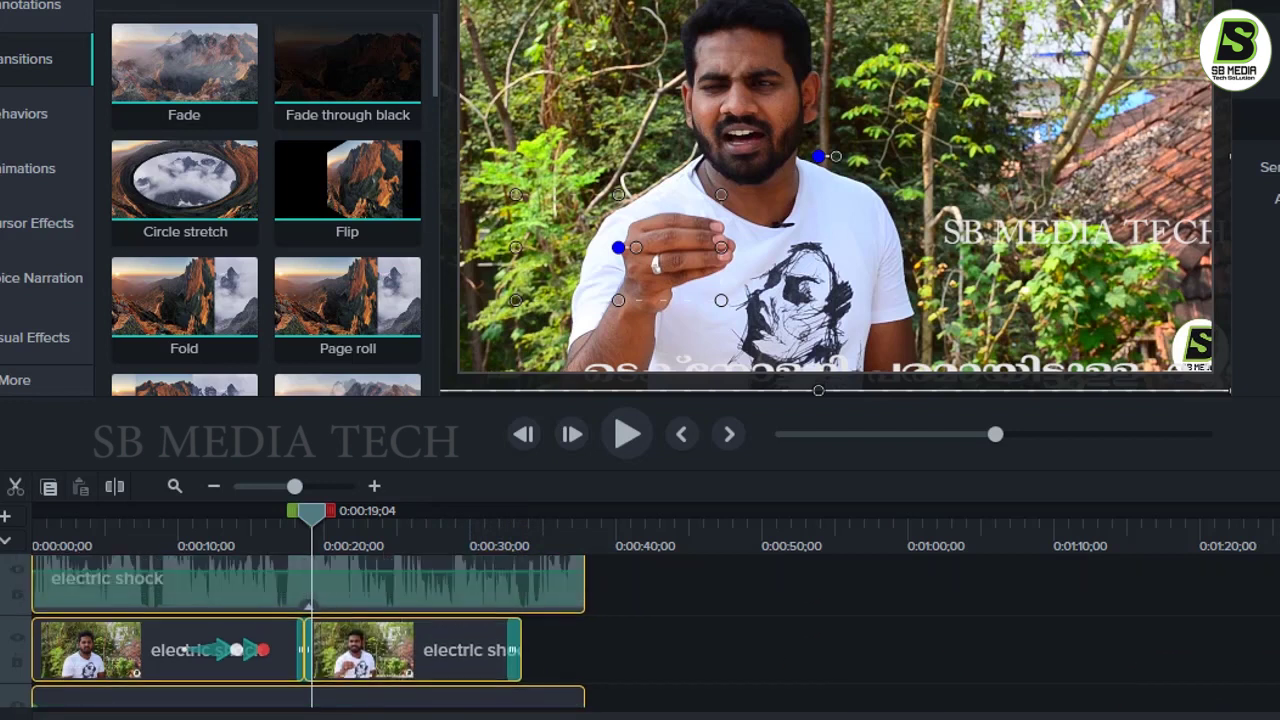
scroll(300, 630, down, 3)
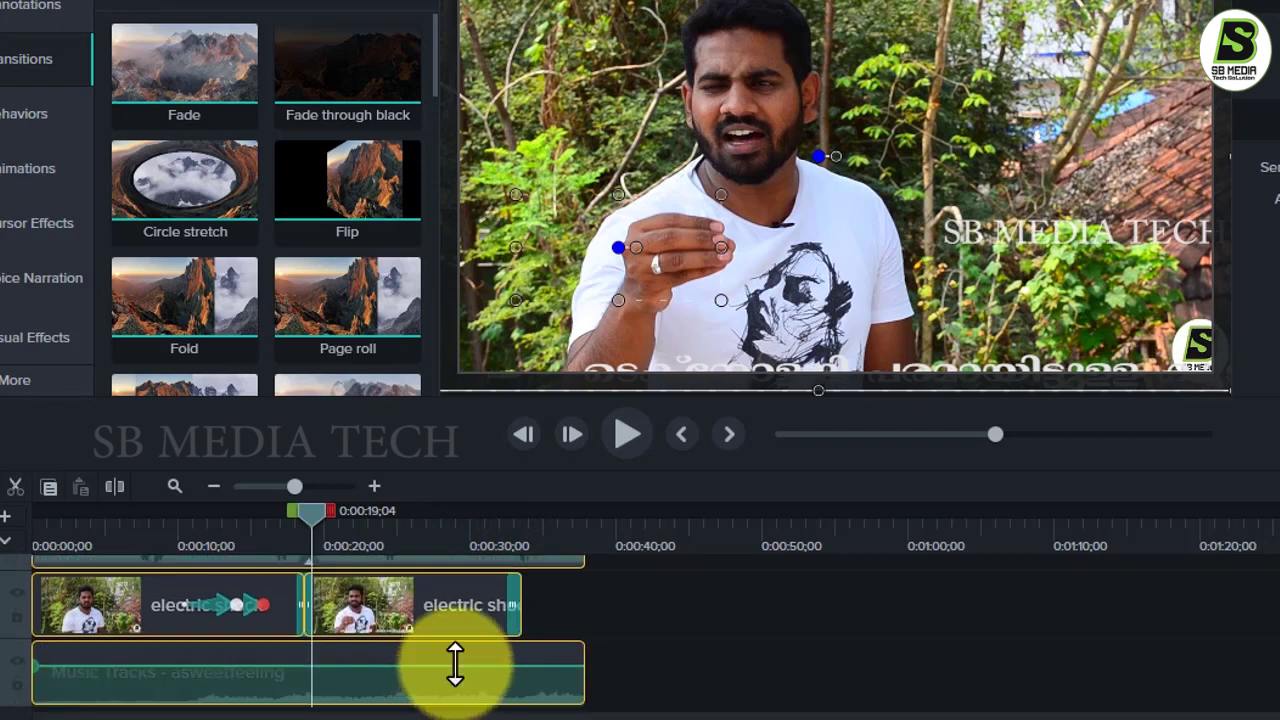
drag(464, 664, 556, 696)
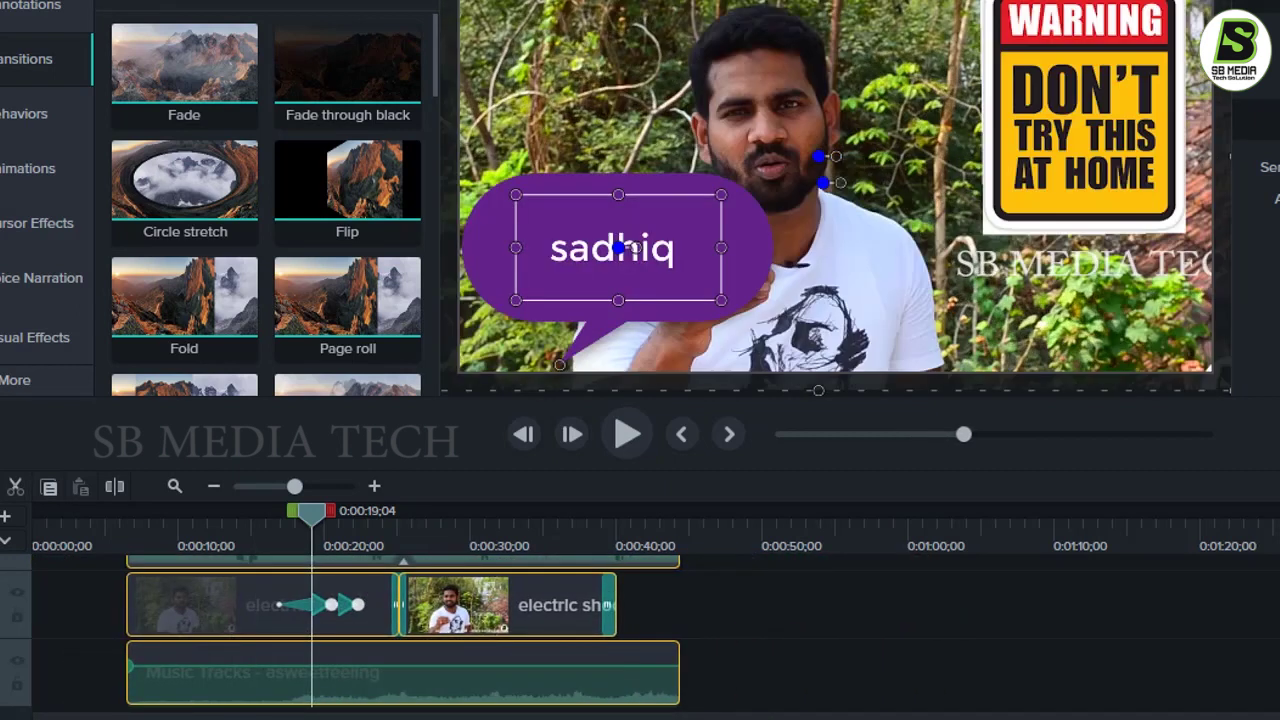
Step: Reselect all timeline media and move it together back to 0:00:00;00
click(88, 606)
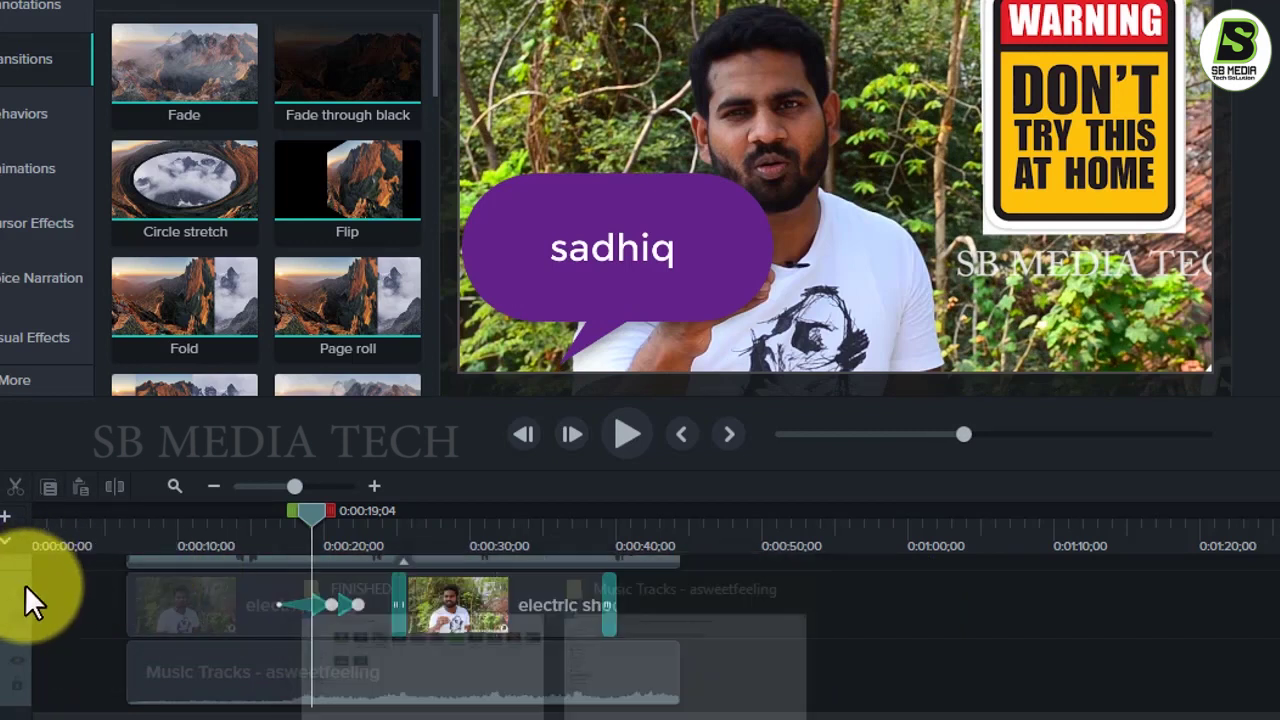
click(336, 613)
click(382, 644)
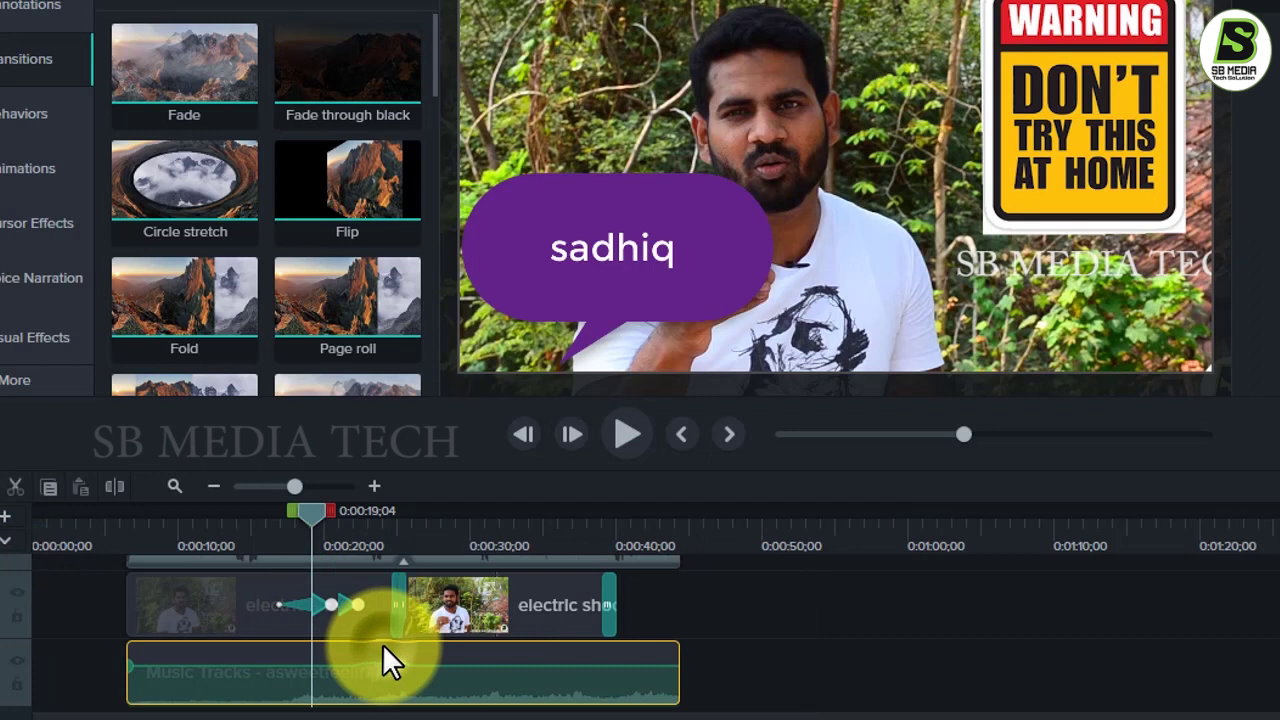
click(212, 608)
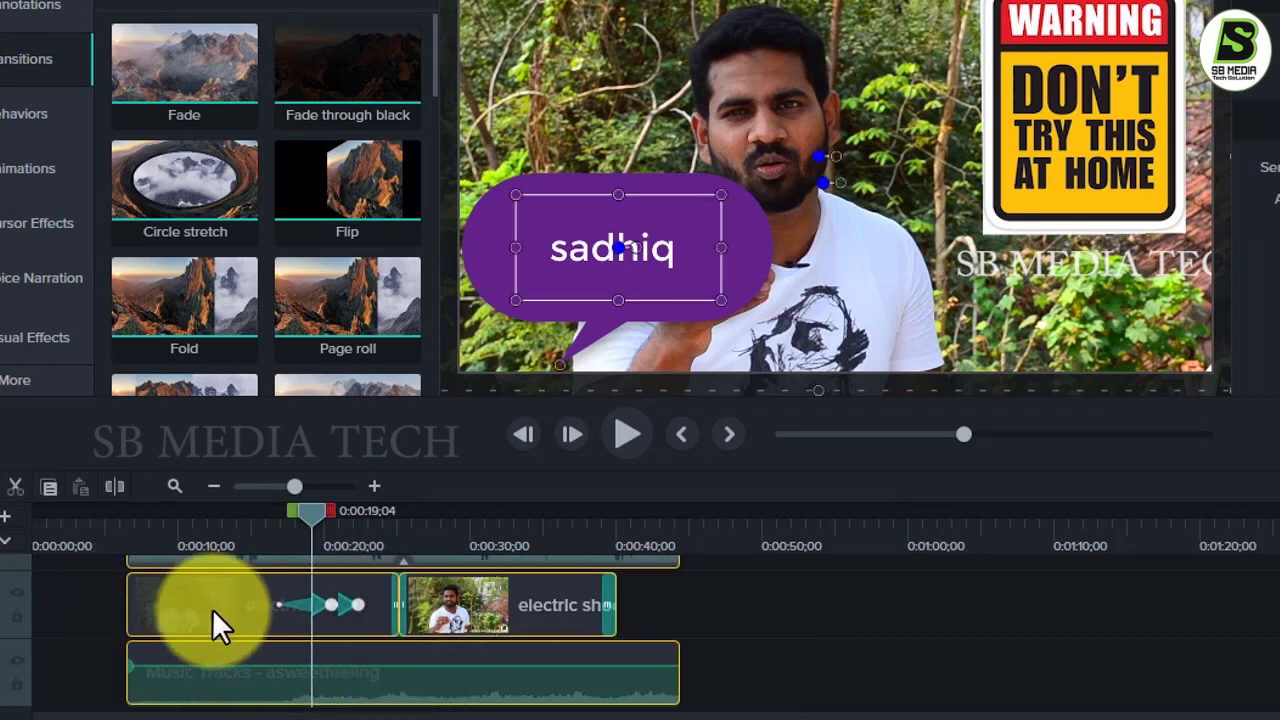
drag(179, 611, 61, 629)
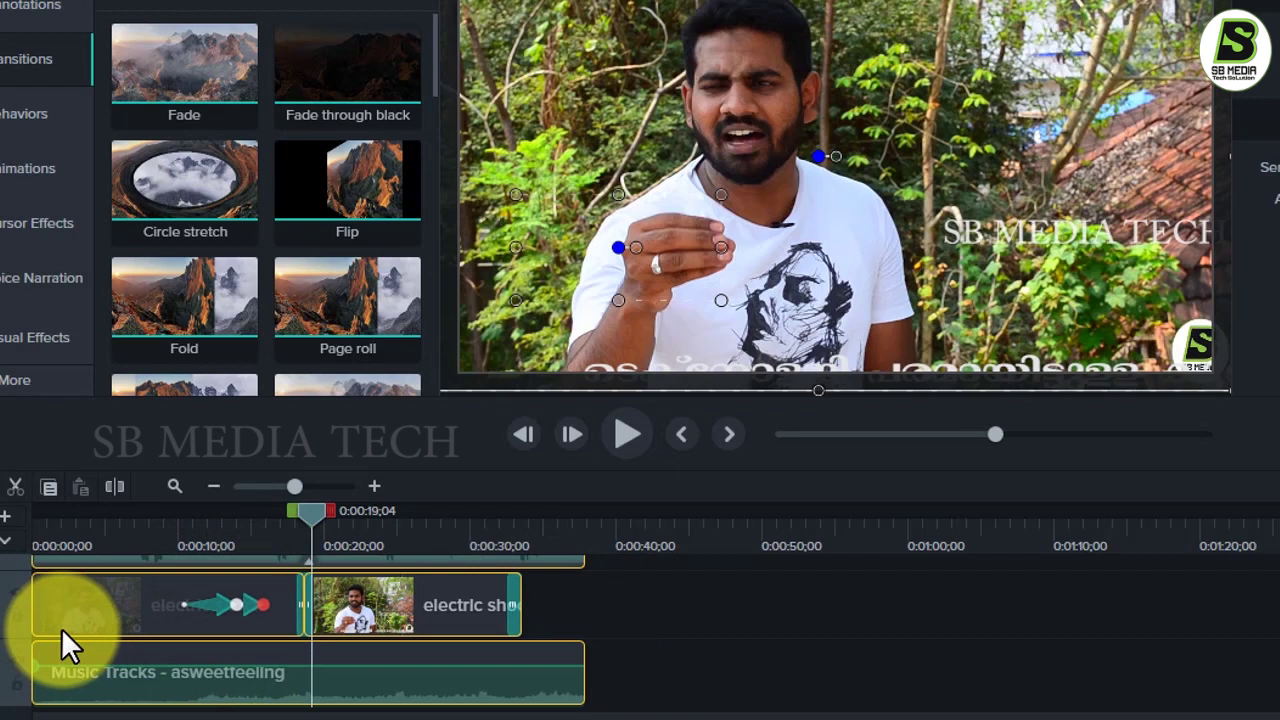
click(182, 568)
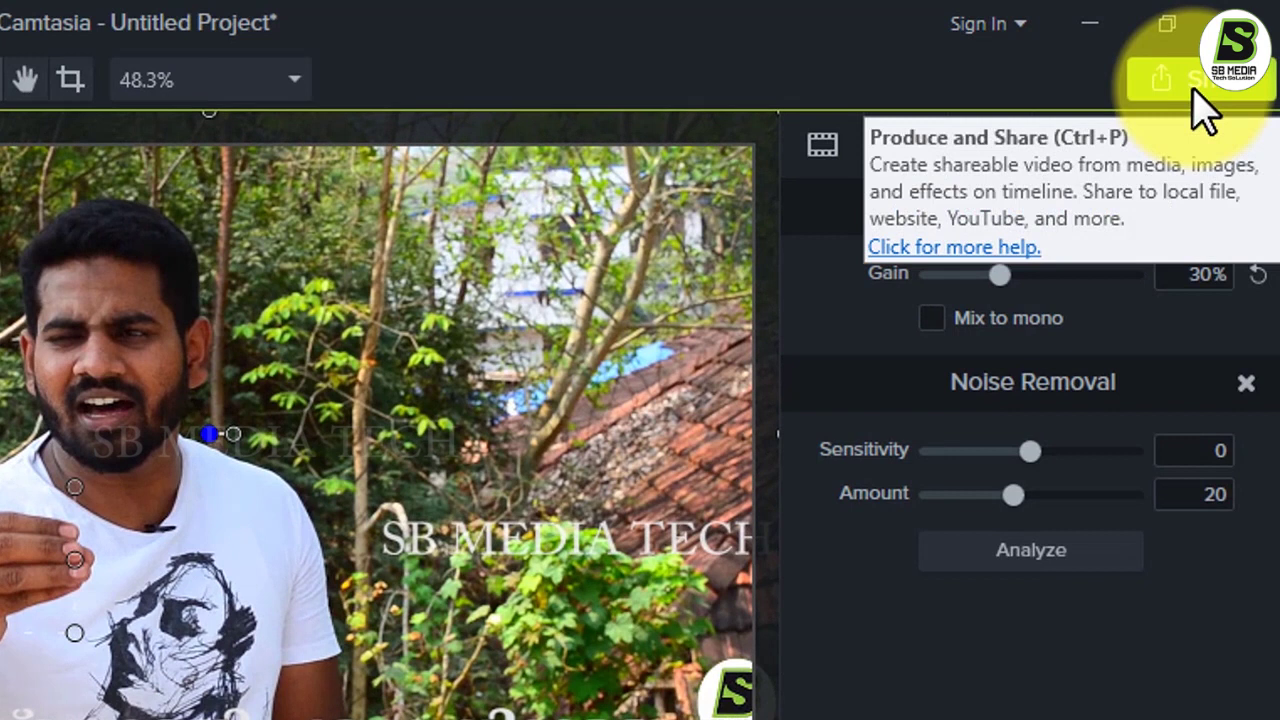
Step: Start producing the project to a local file with the MP4 only (up to 1080p) preset
click(1195, 90)
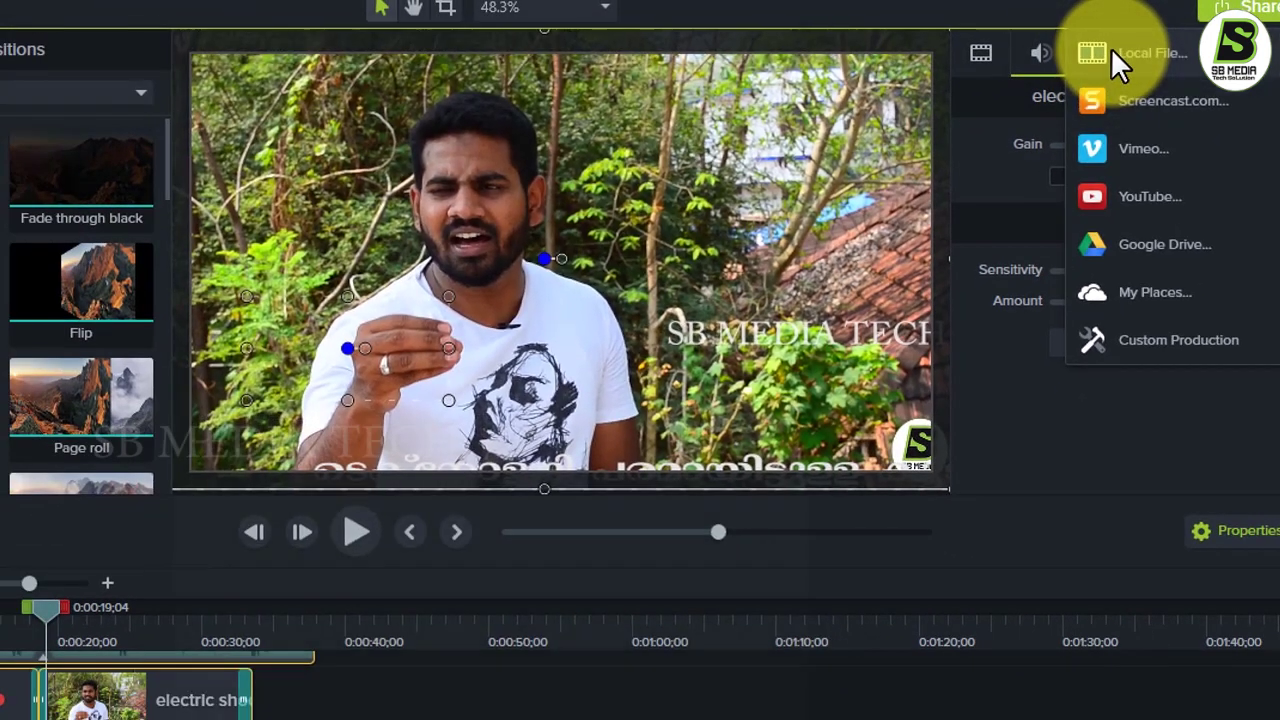
click(888, 50)
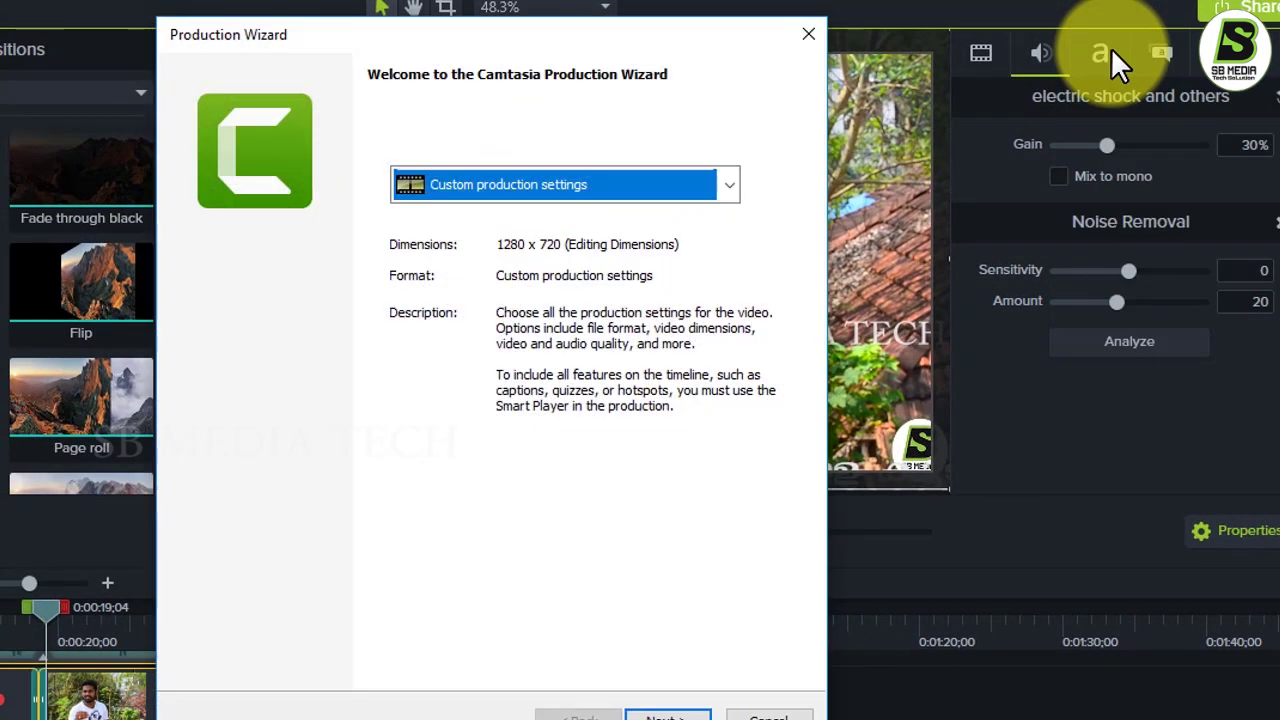
click(728, 190)
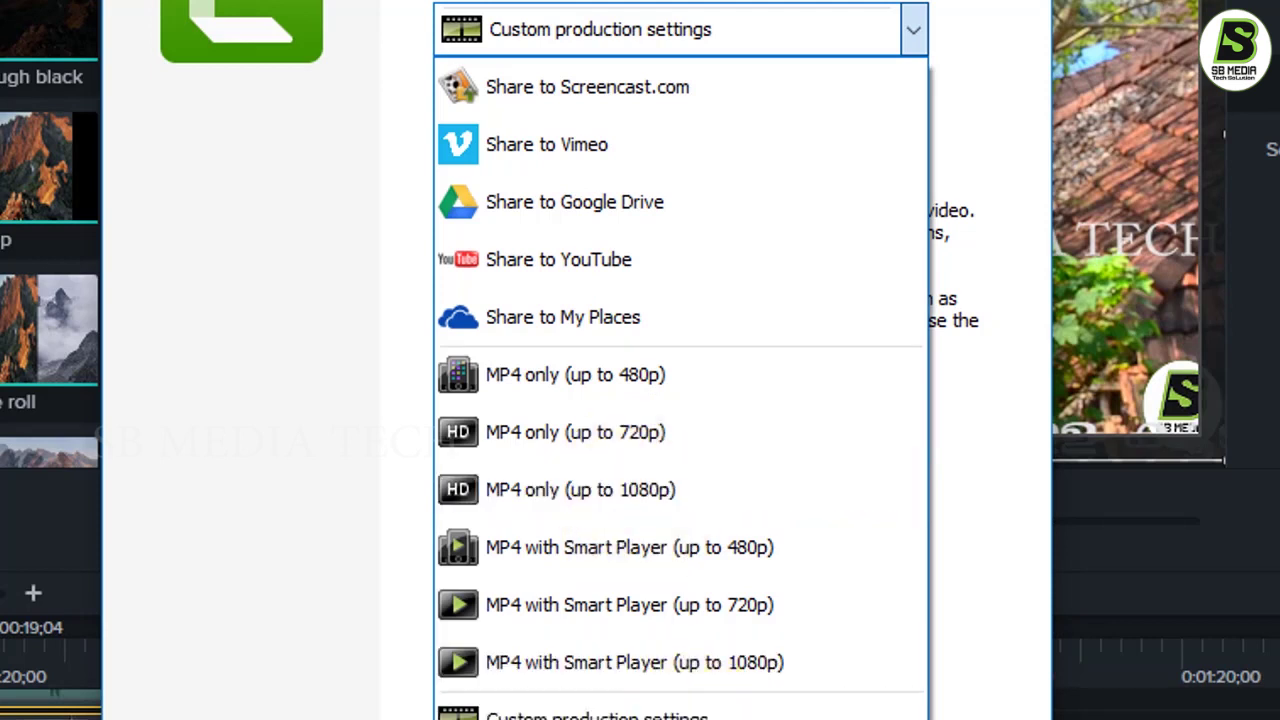
click(563, 508)
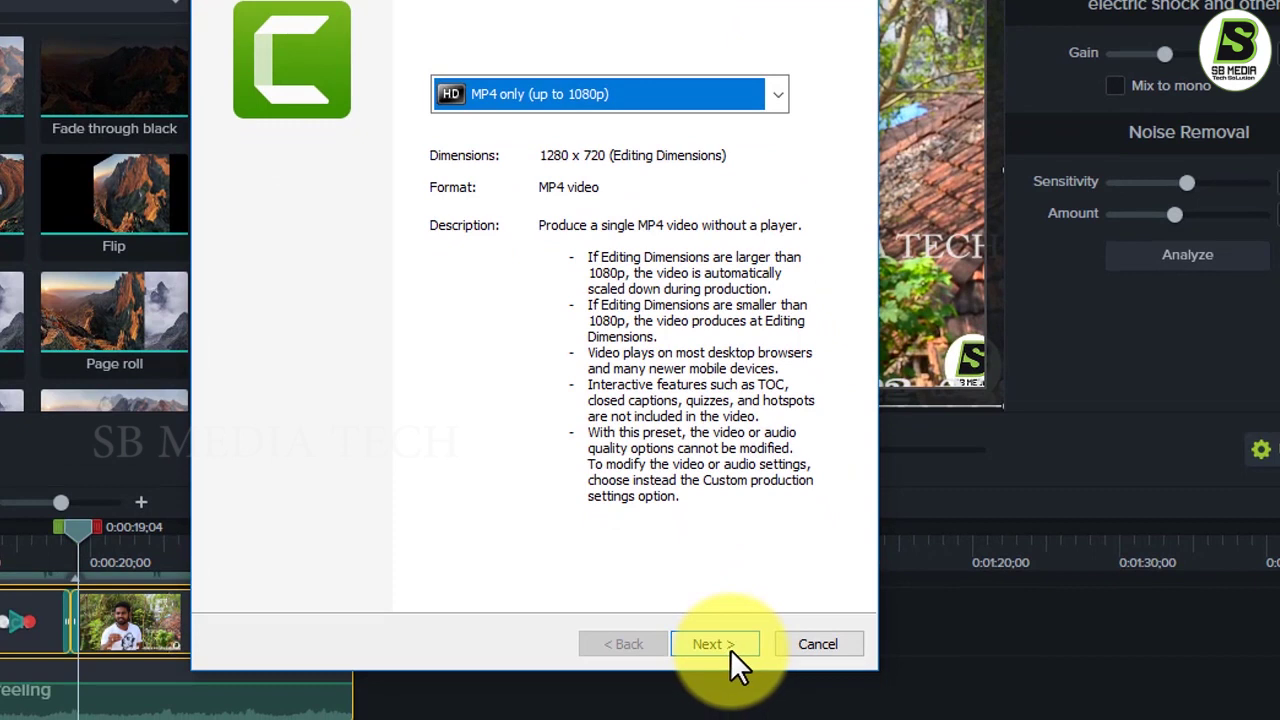
Step: Keep the production name Untitled Project and the folder E:\project\Edit\wifi file transfer to pc\, and start rendering the video
click(712, 644)
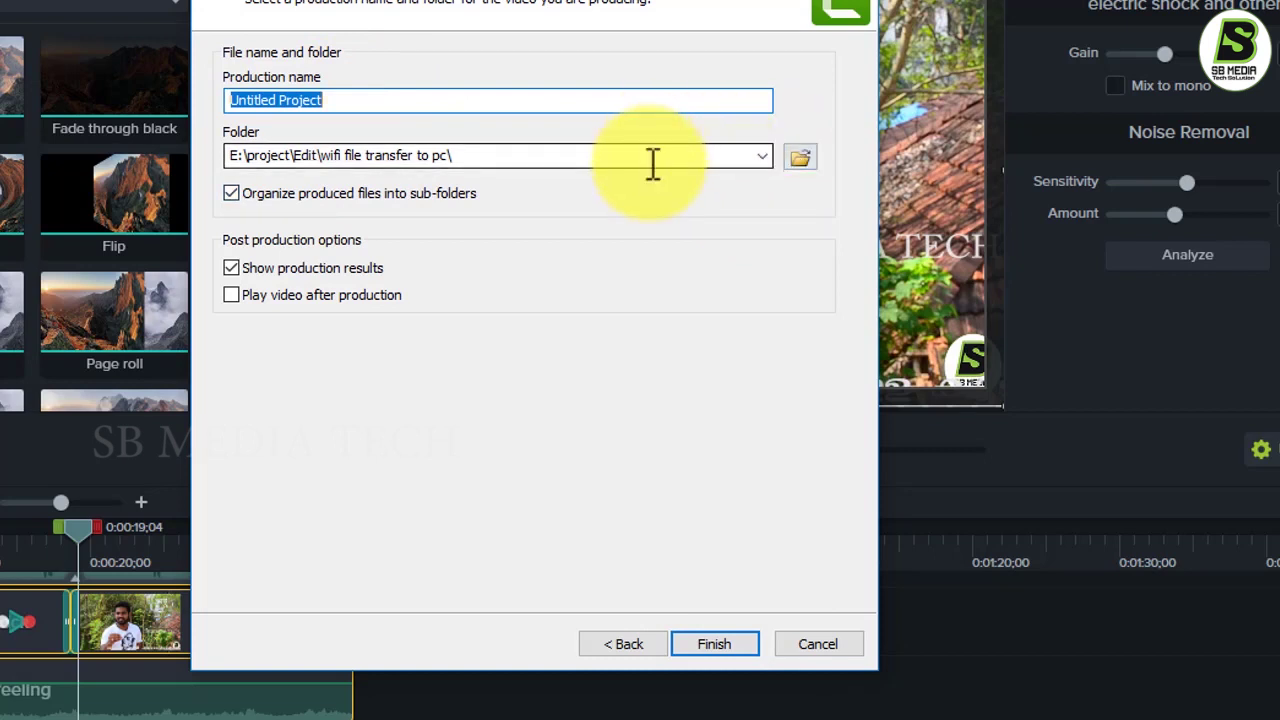
click(714, 644)
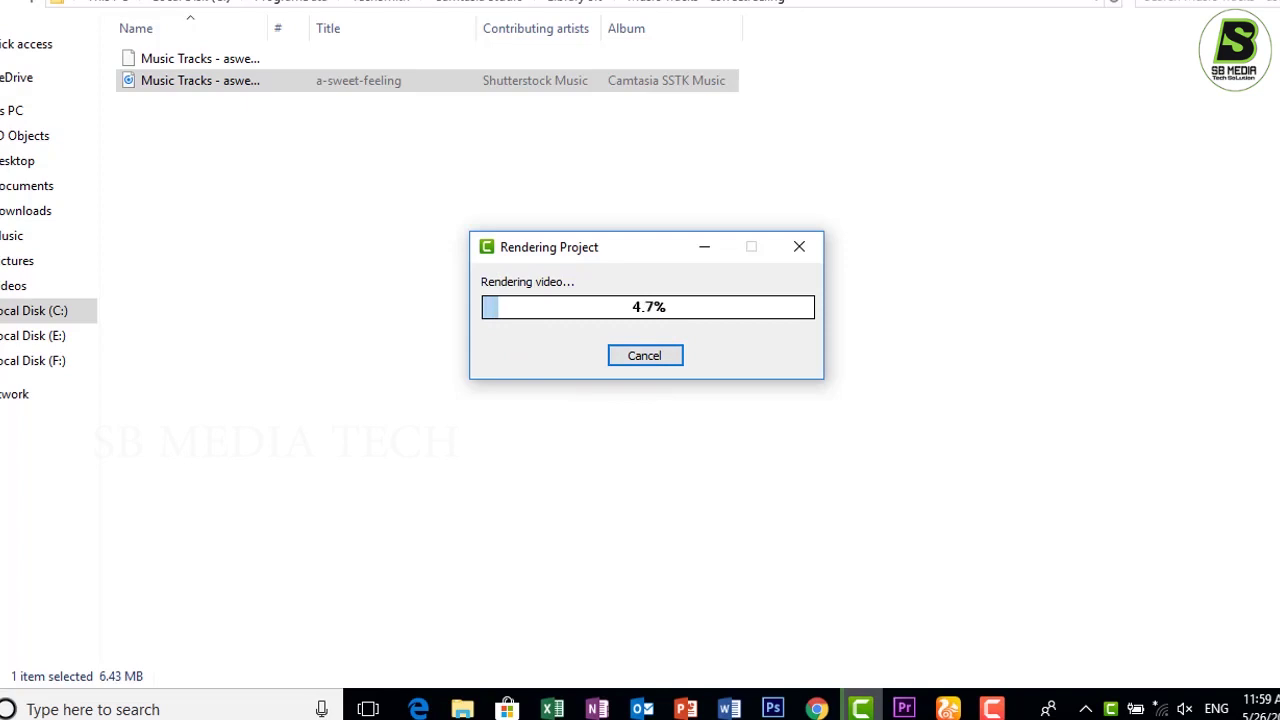
key(alt+Left)
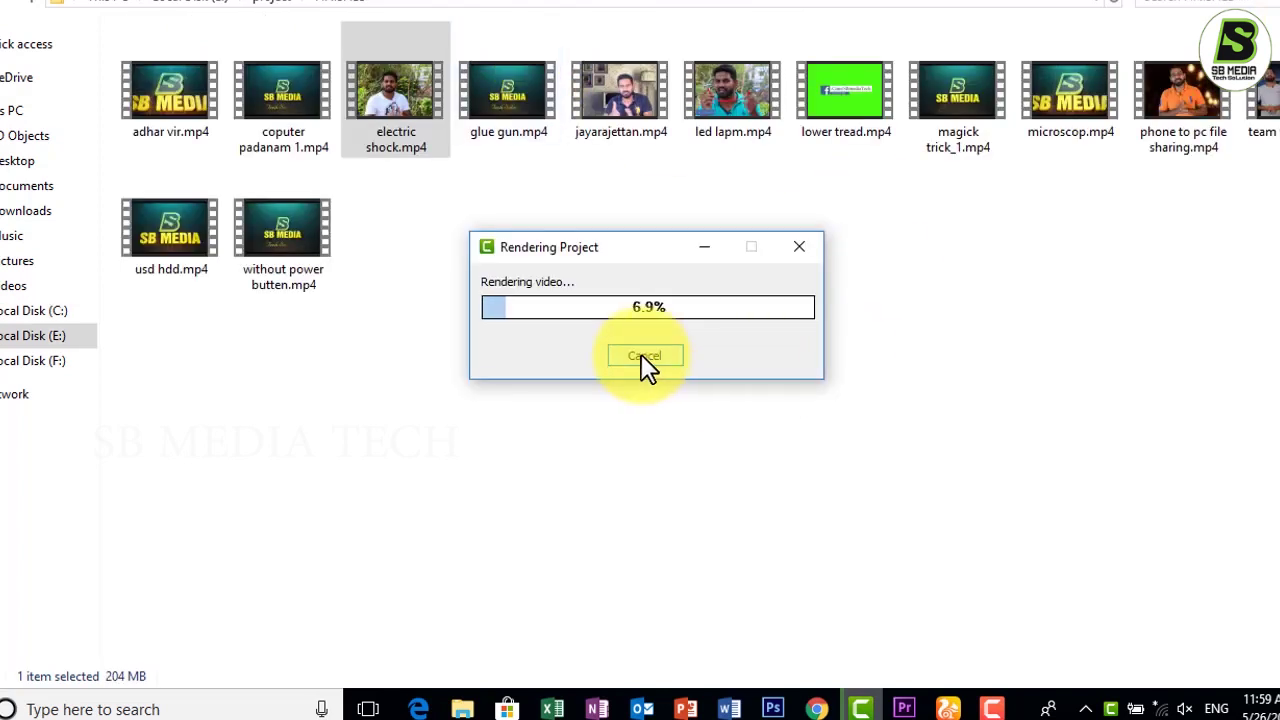